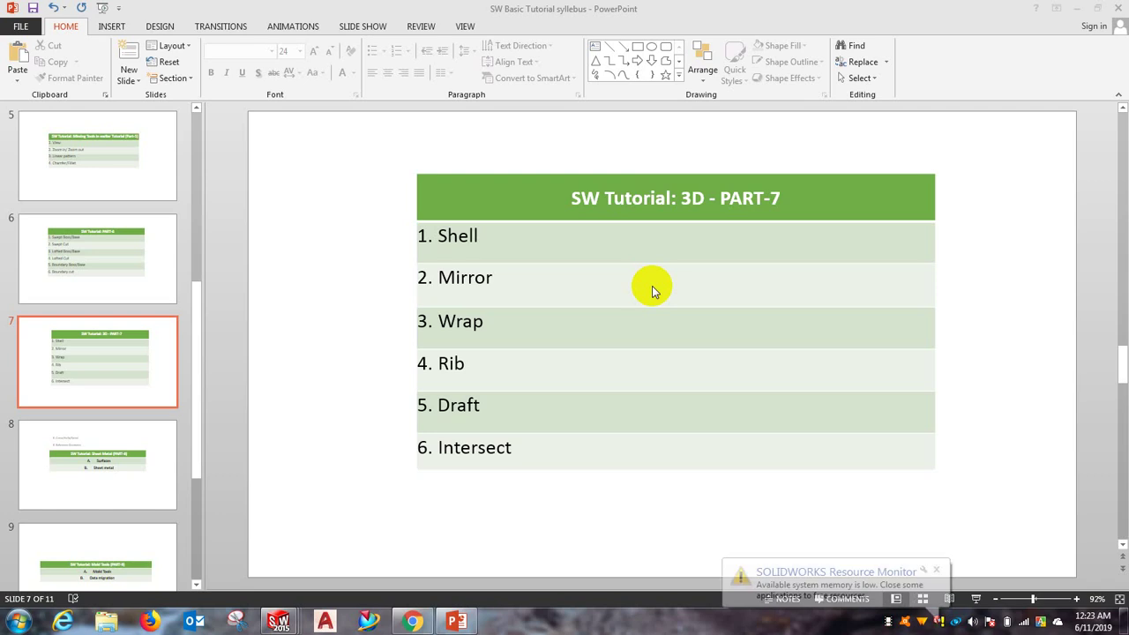
Step: Dismiss the low-memory notice and point out the '1. Shell' topic on slide 7
left_click(934, 570)
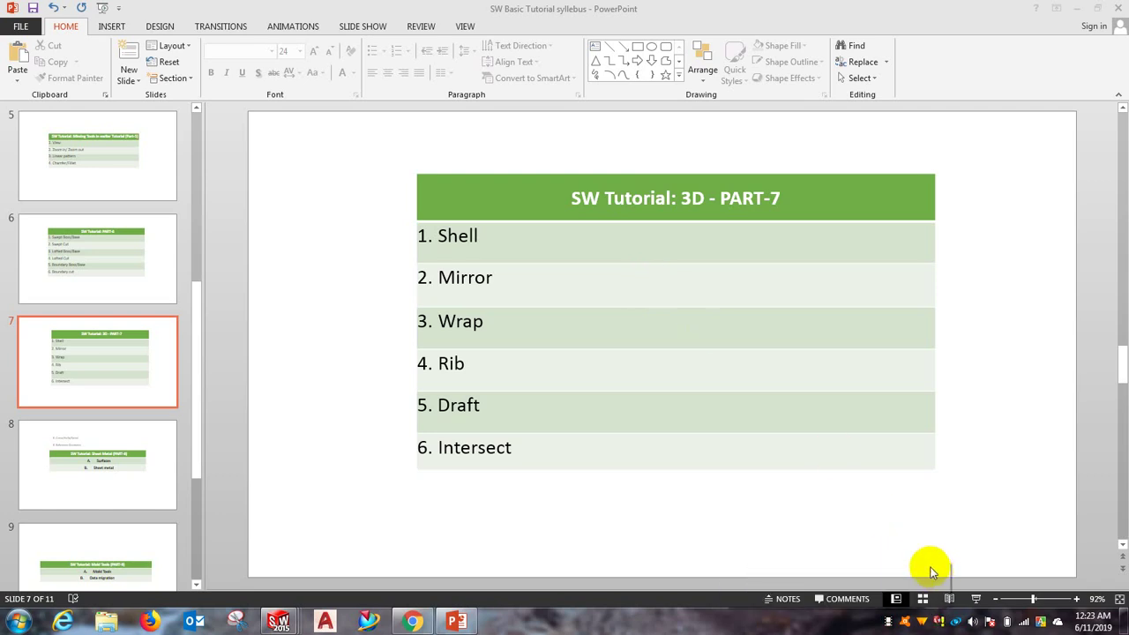
left_click(937, 570)
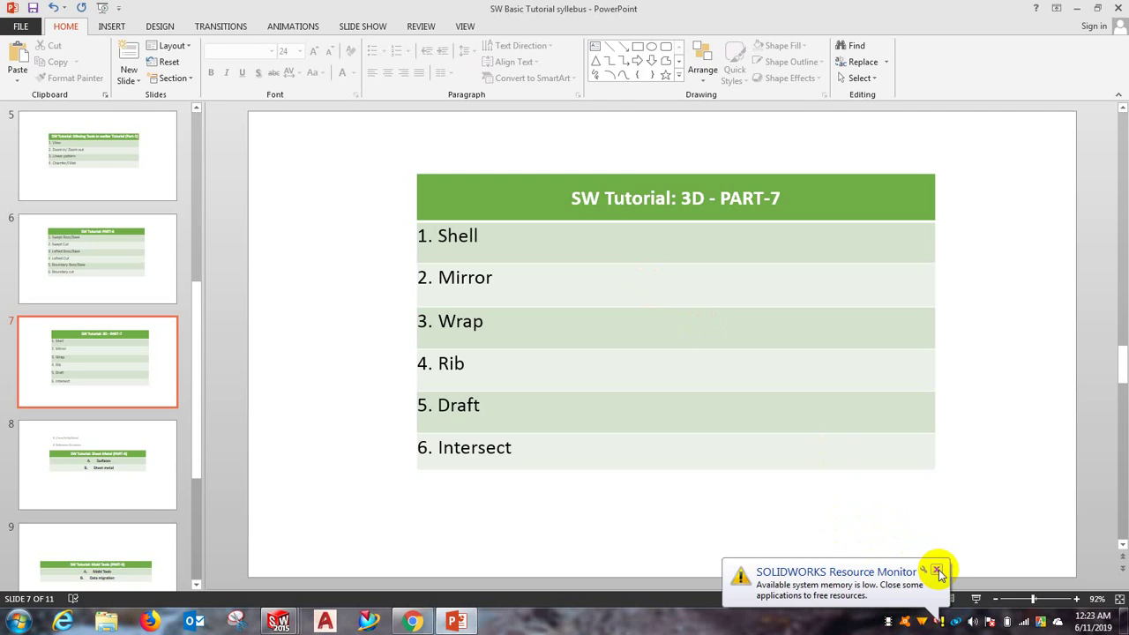
left_click(937, 570)
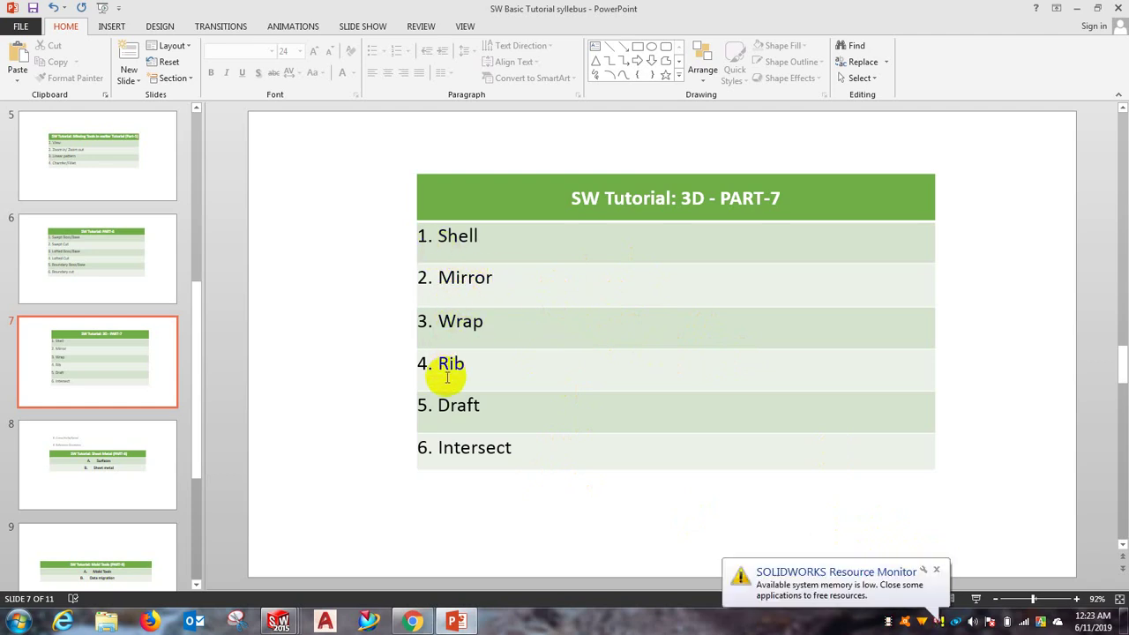
left_click(509, 228)
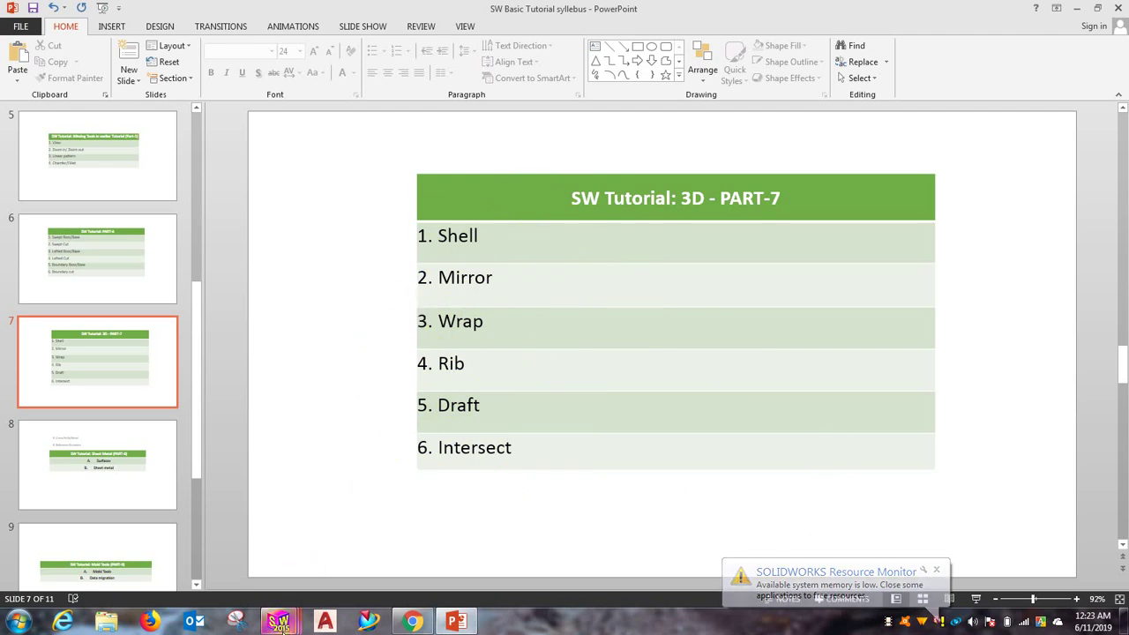
mouse_move(279, 622)
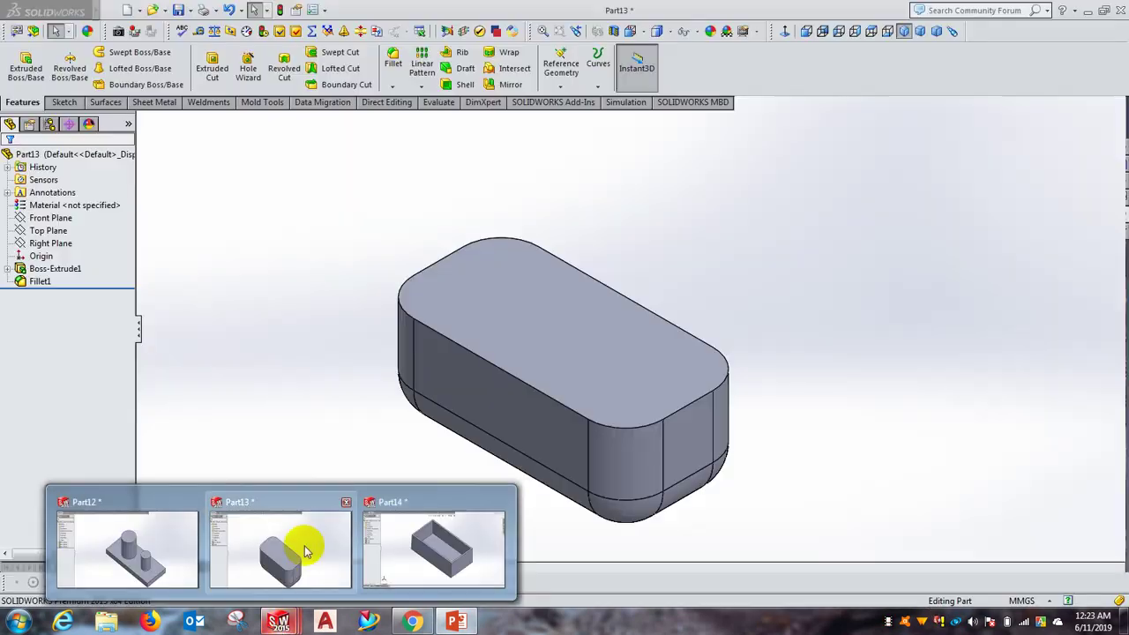
Step: Activate the Part13 SOLIDWORKS window from the taskbar preview
left_click(306, 551)
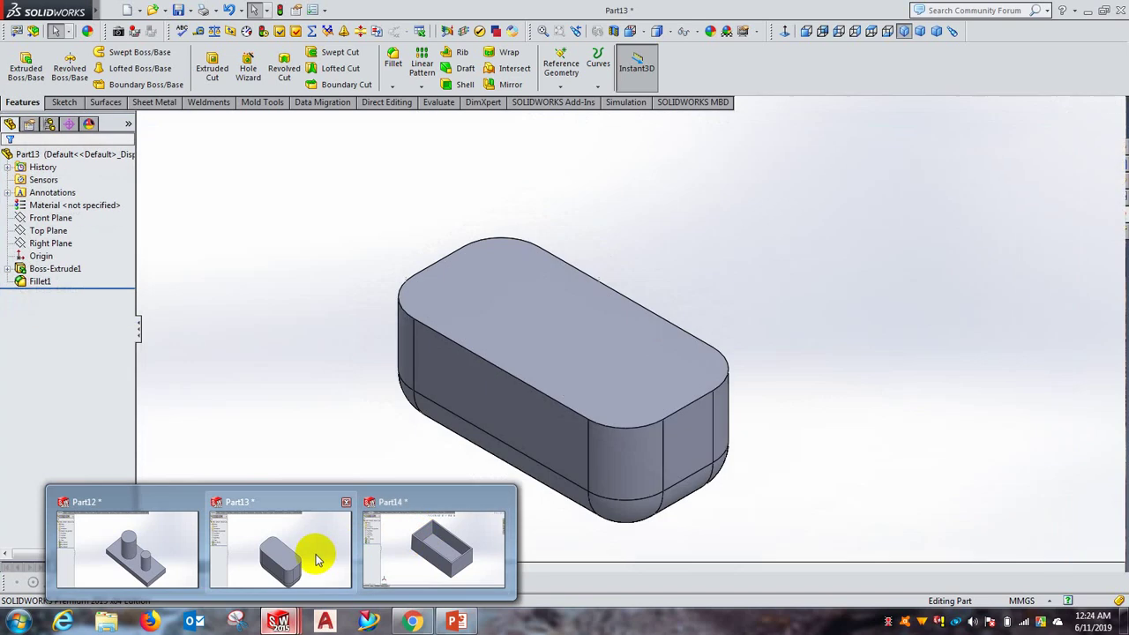
left_click(315, 557)
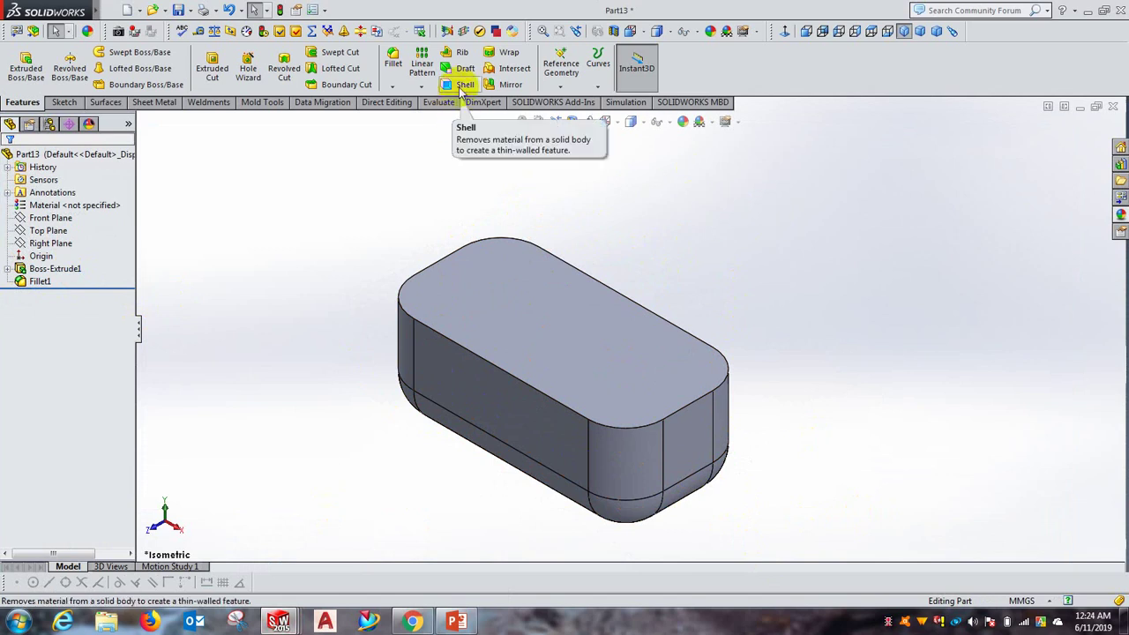
Step: Shell the Part13 block with 5.00mm walls, removing its top face
left_click(460, 86)
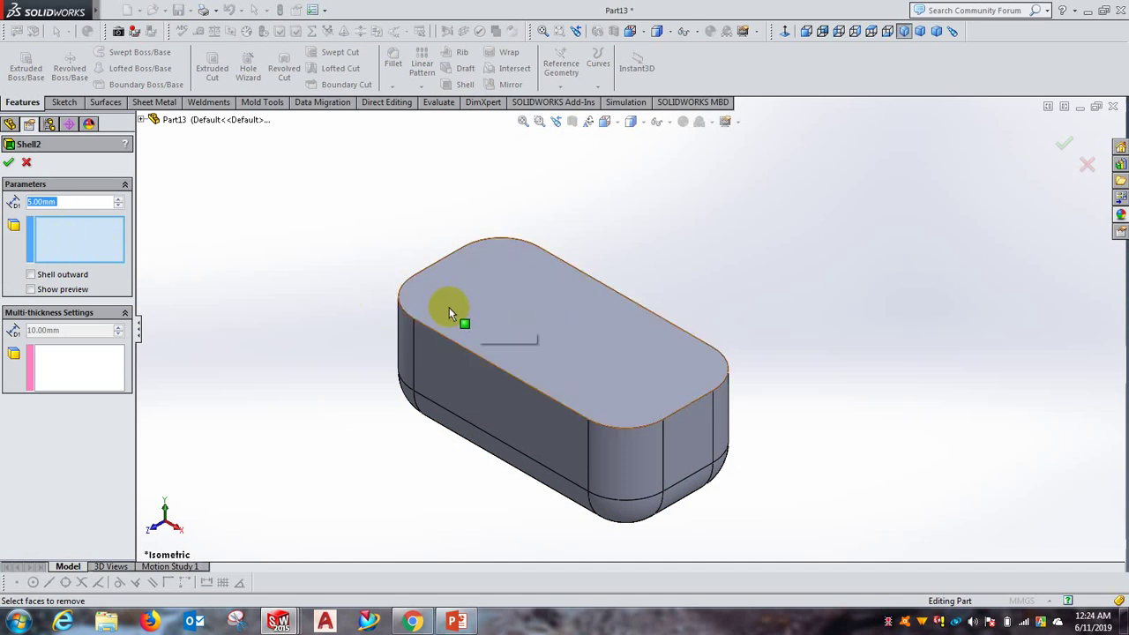
left_click(547, 346)
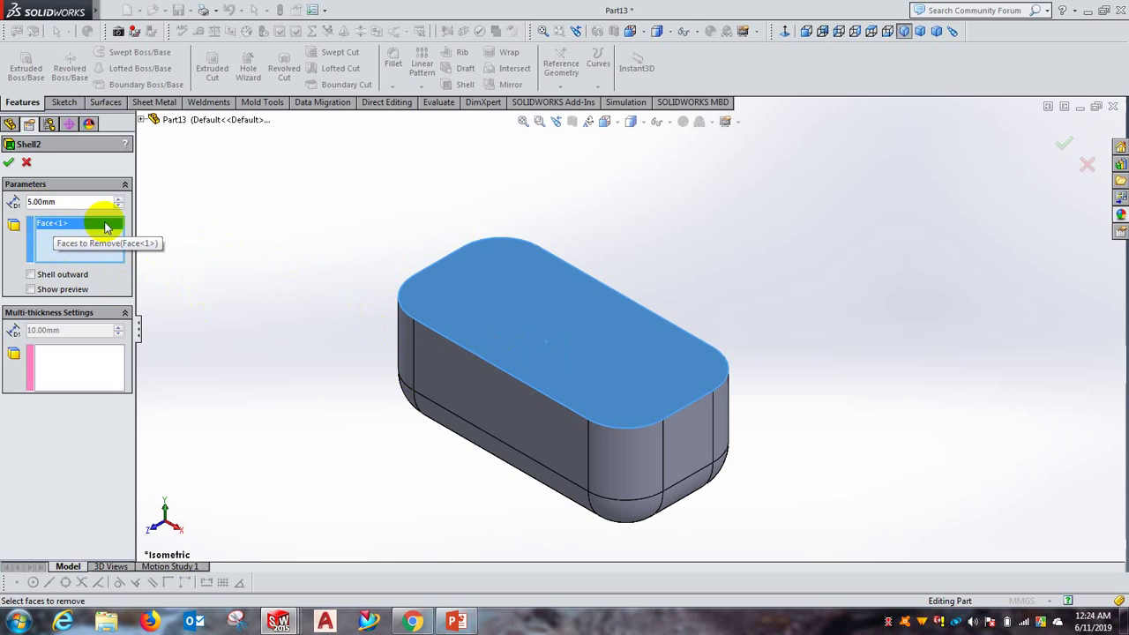
double_click(46, 198)
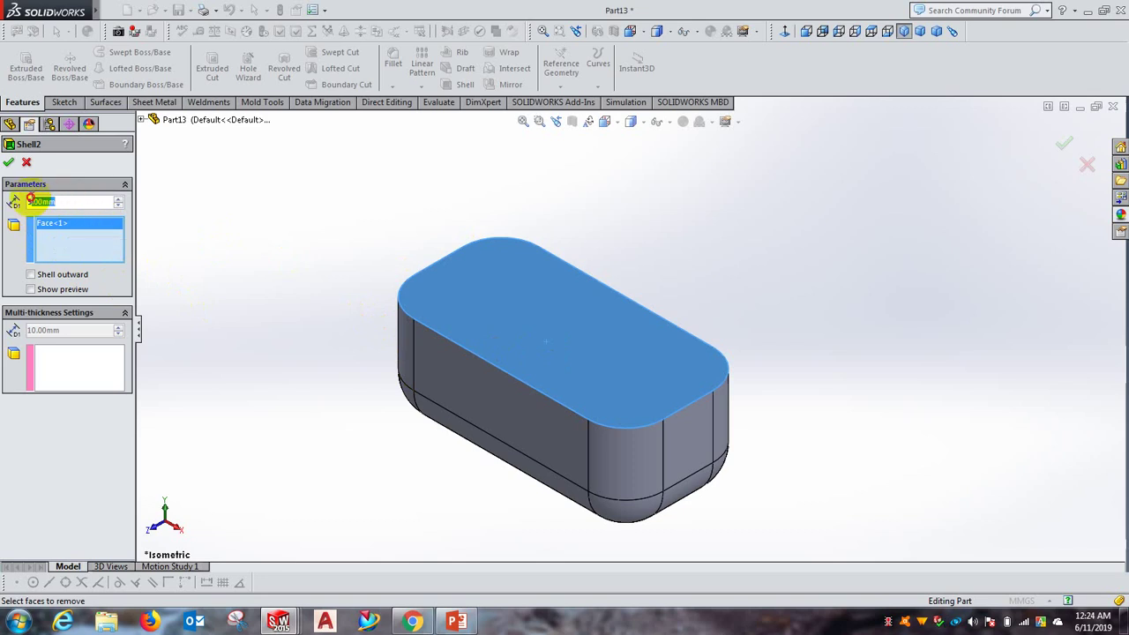
left_click_drag(31, 200, 44, 199)
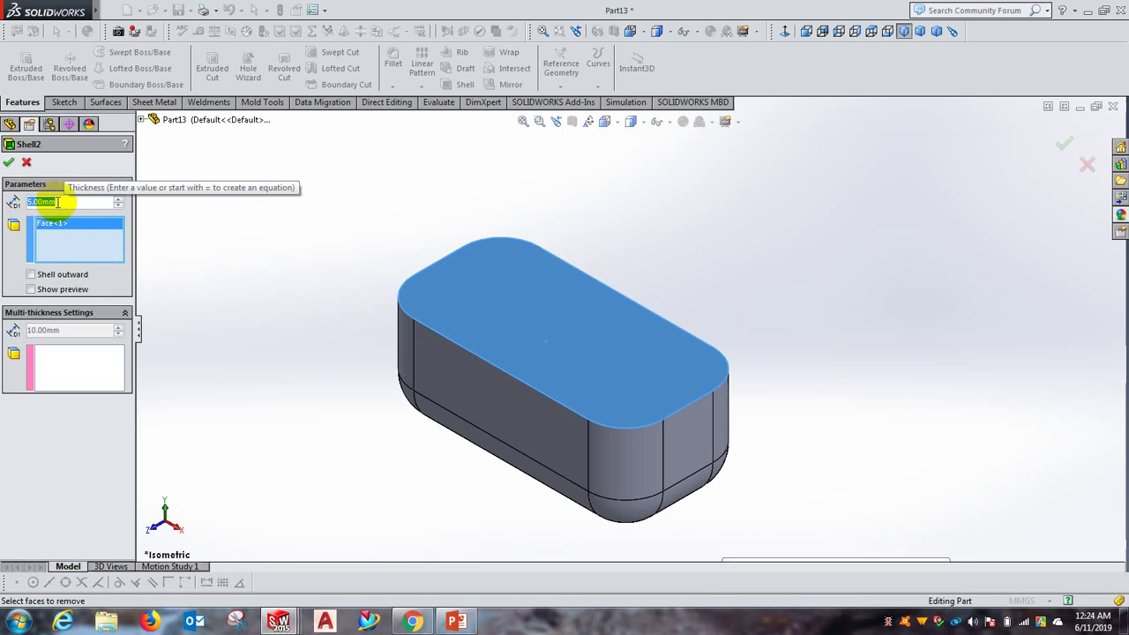
left_click(8, 164)
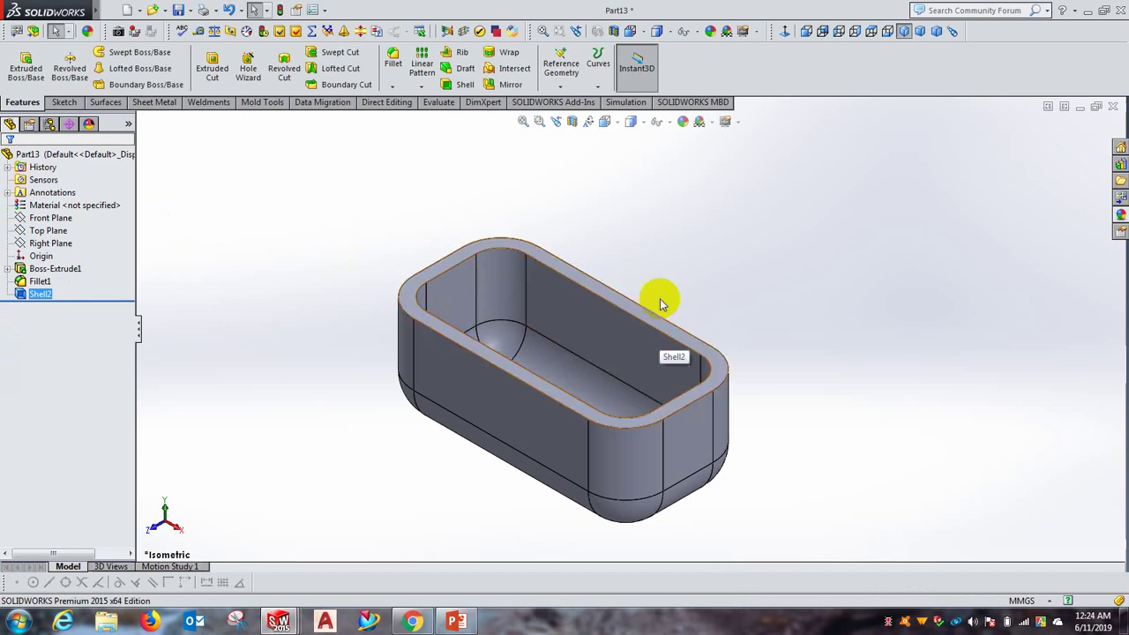
Step: Edit Shell2 to change the wall thickness to 2 mm
right_click(38, 296)
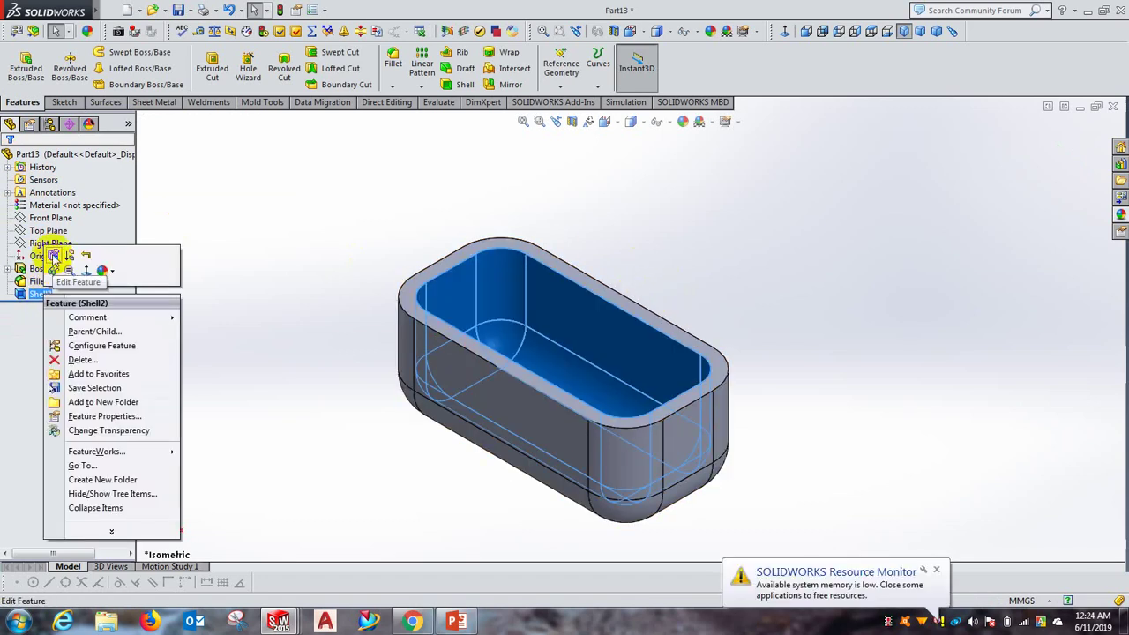
left_click(53, 256)
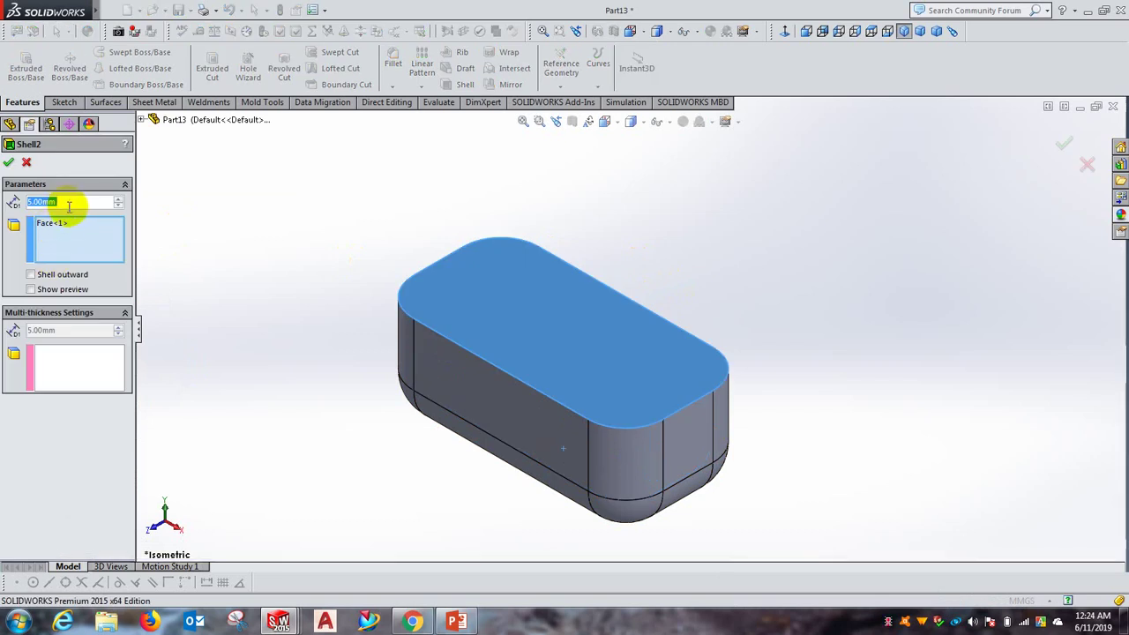
type("2")
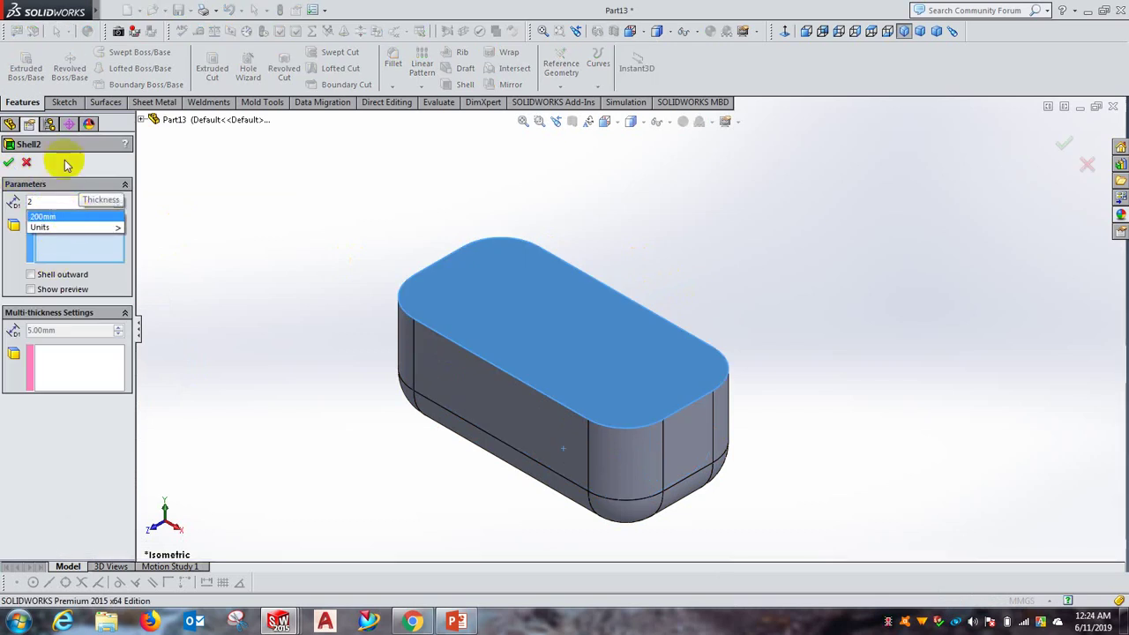
key("Return")
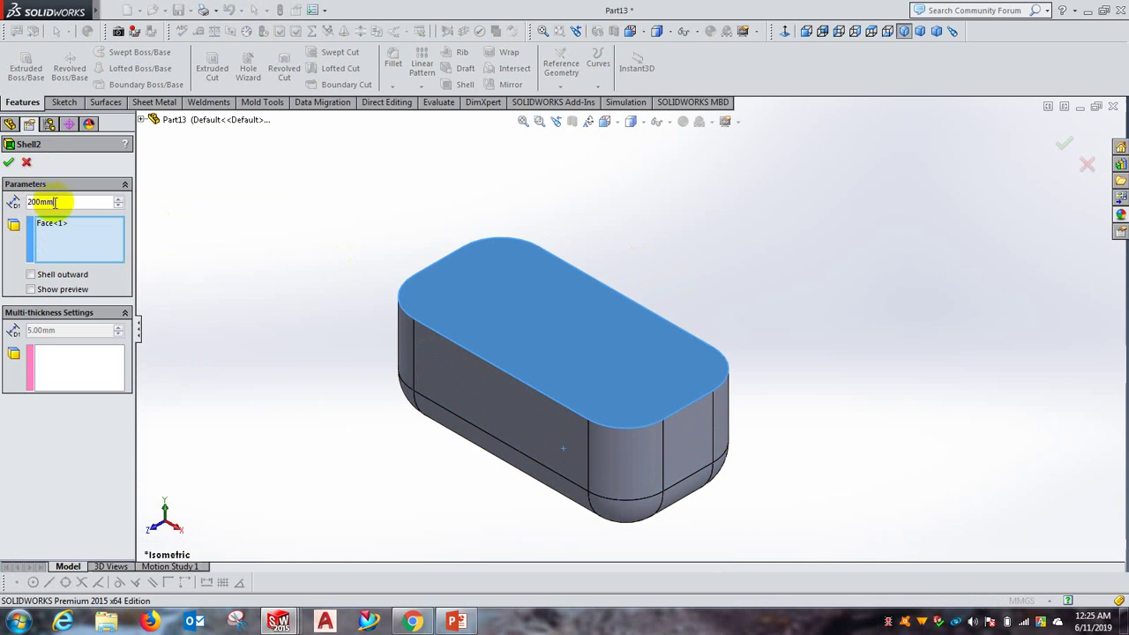
left_click_drag(53, 202, 34, 202)
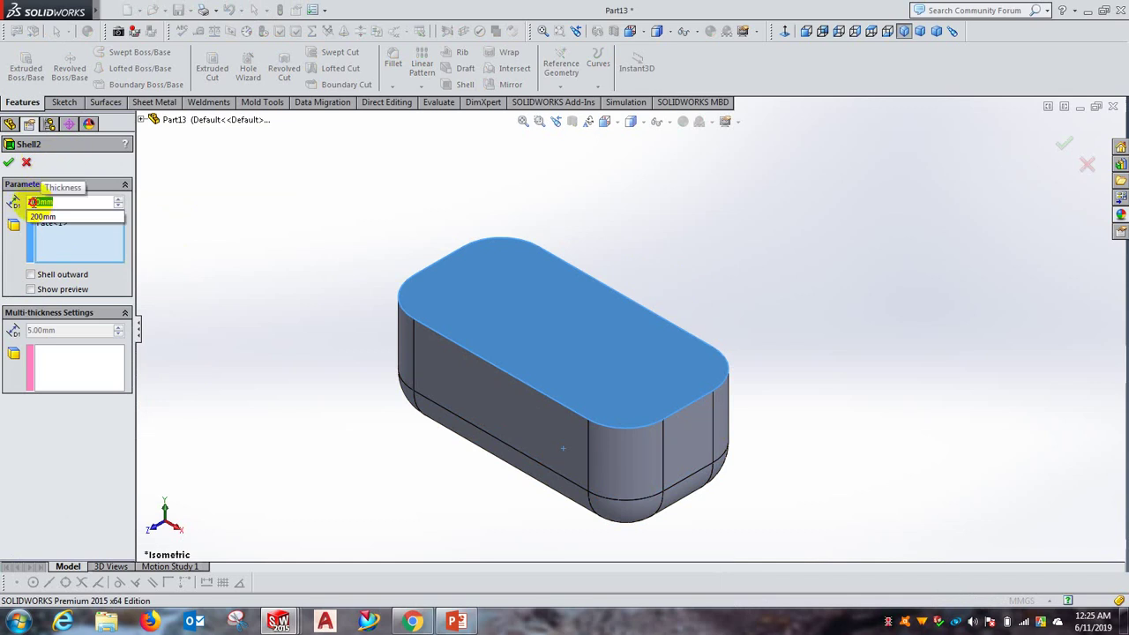
type("mm")
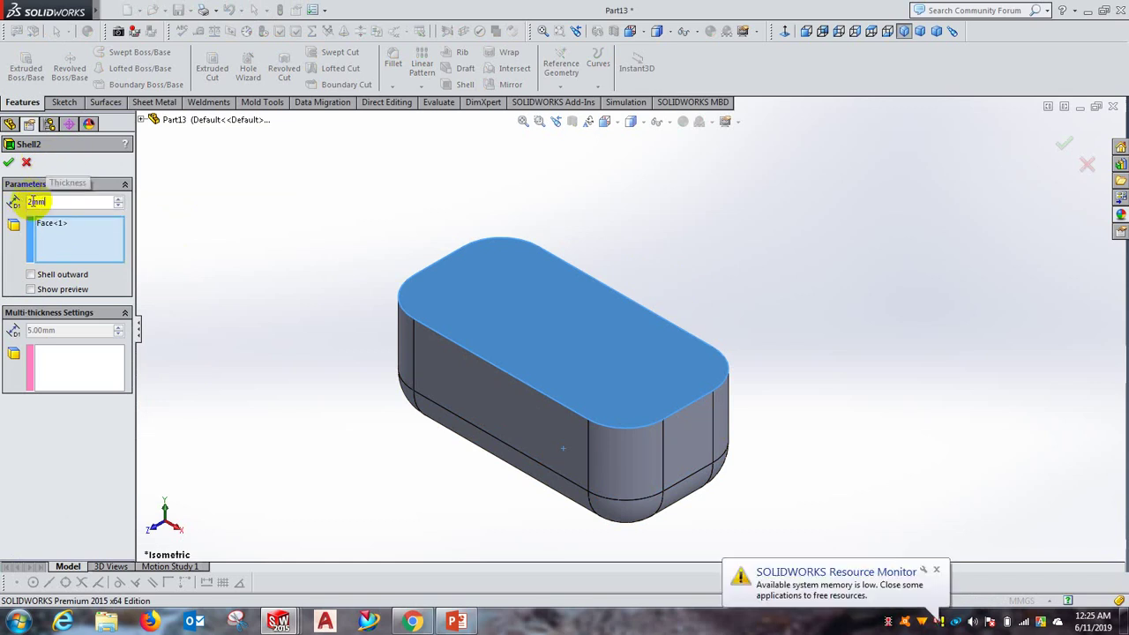
left_click(9, 164)
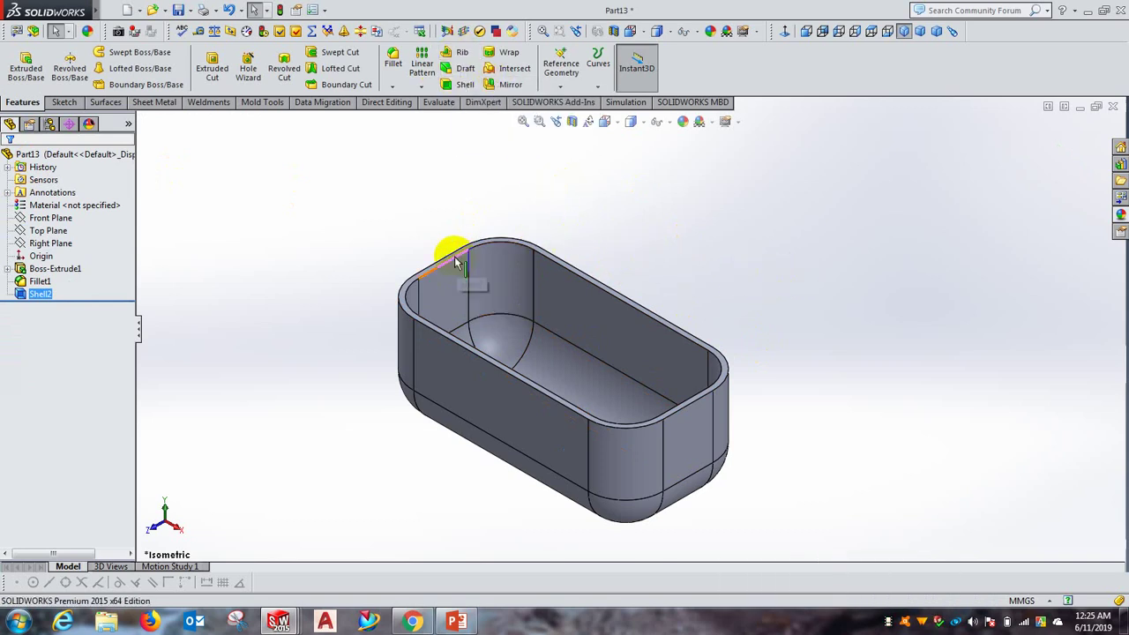
Step: Sketch on the box's top rim, viewed normal, with two long horizontal lines across the tray
left_click(404, 293)
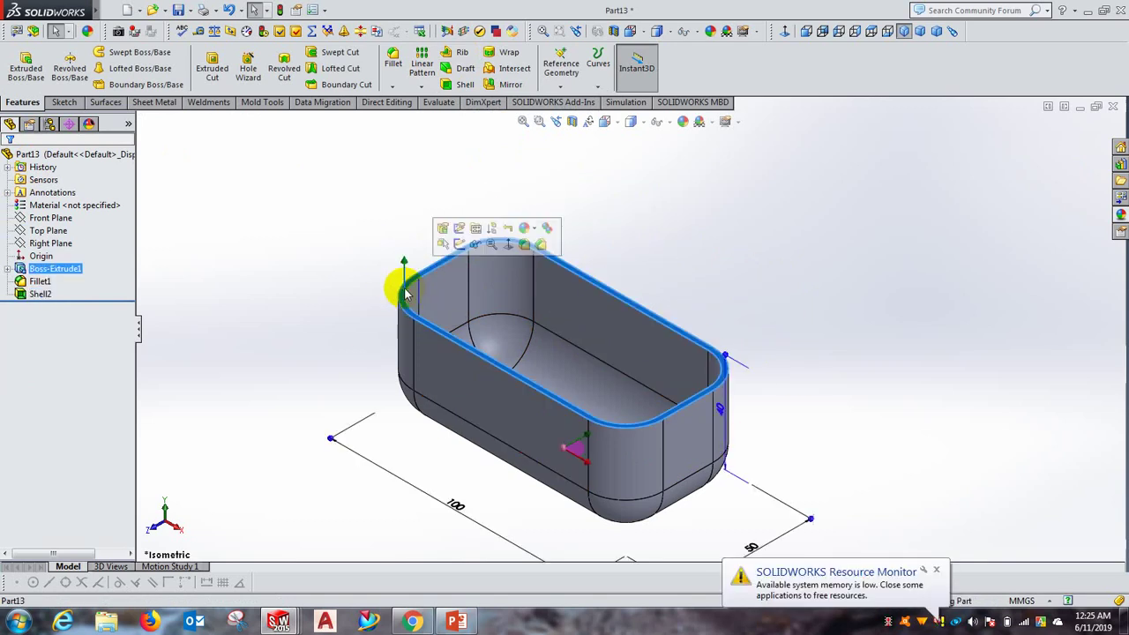
left_click(460, 246)
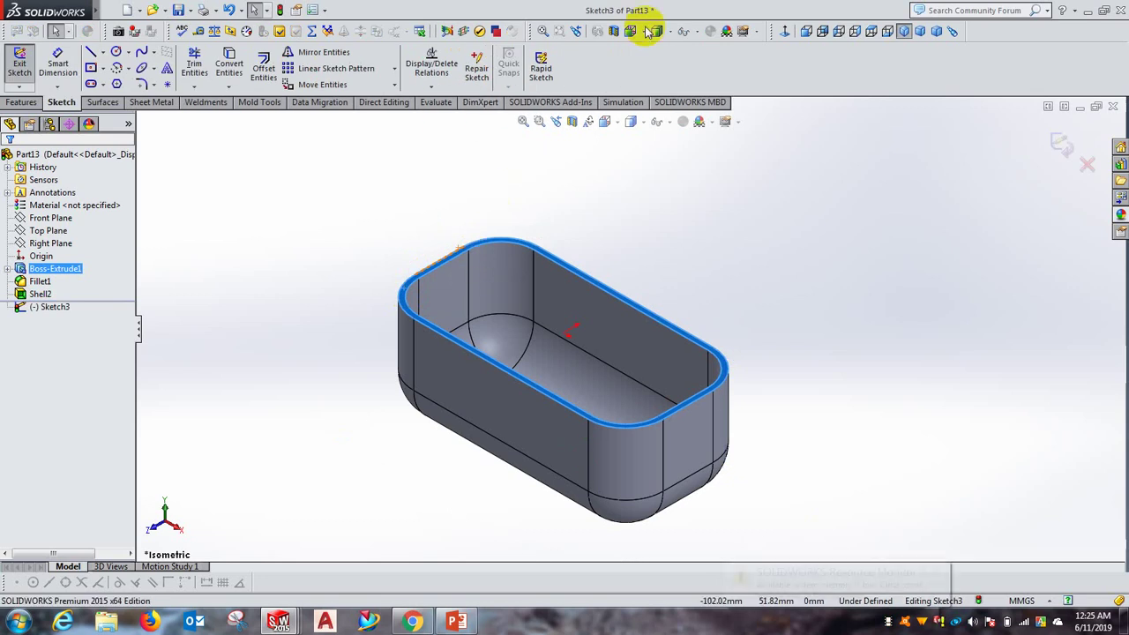
left_click(783, 31)
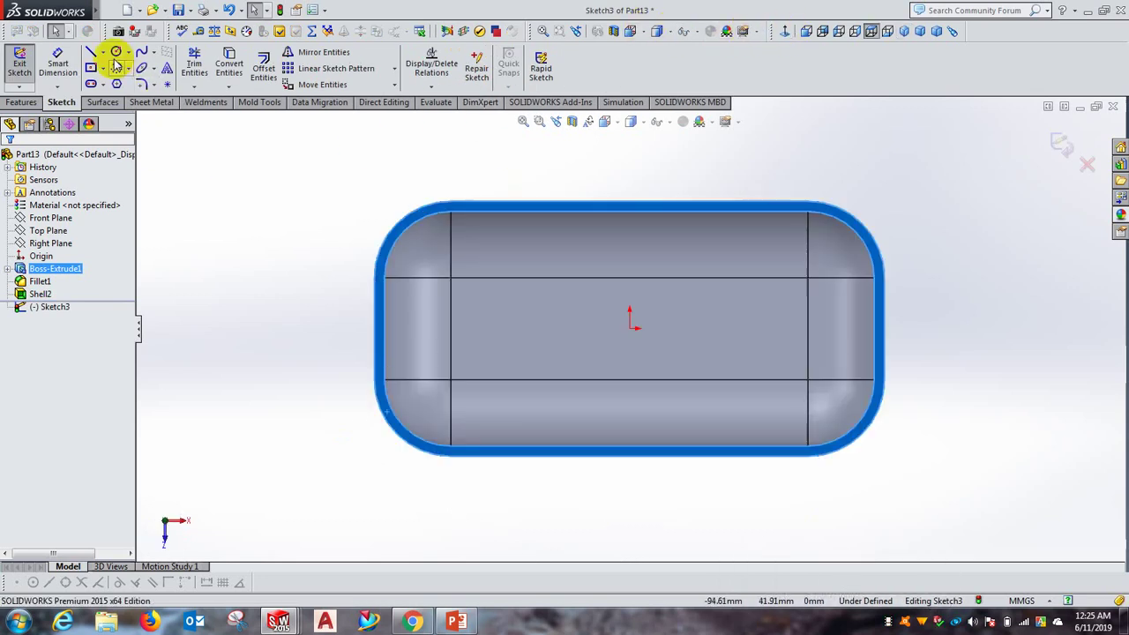
left_click(91, 54)
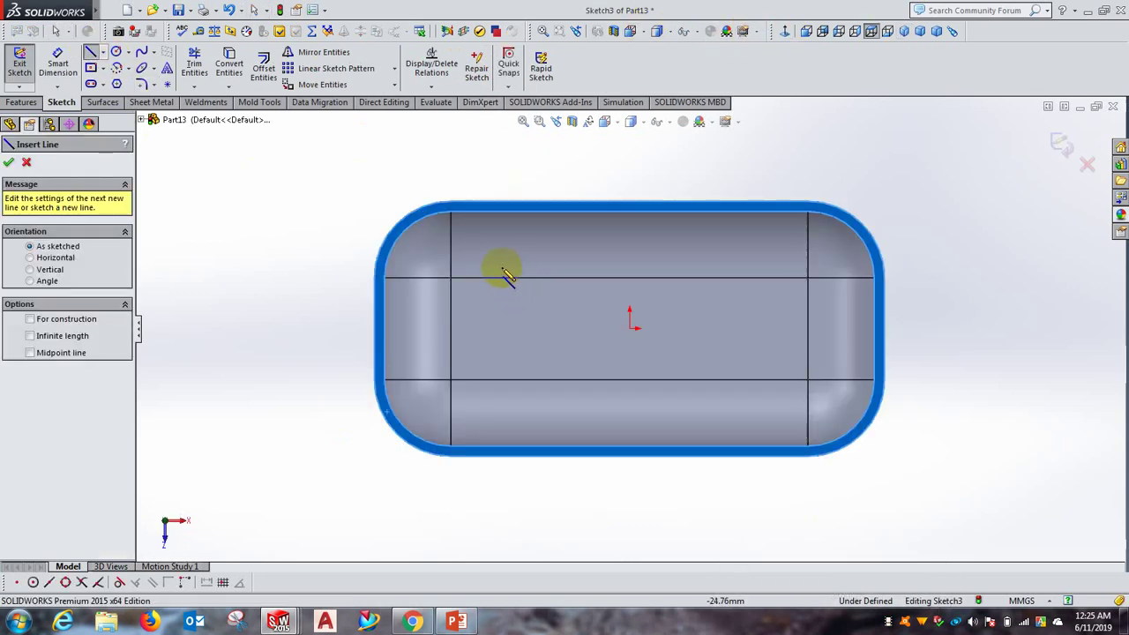
left_click(472, 281)
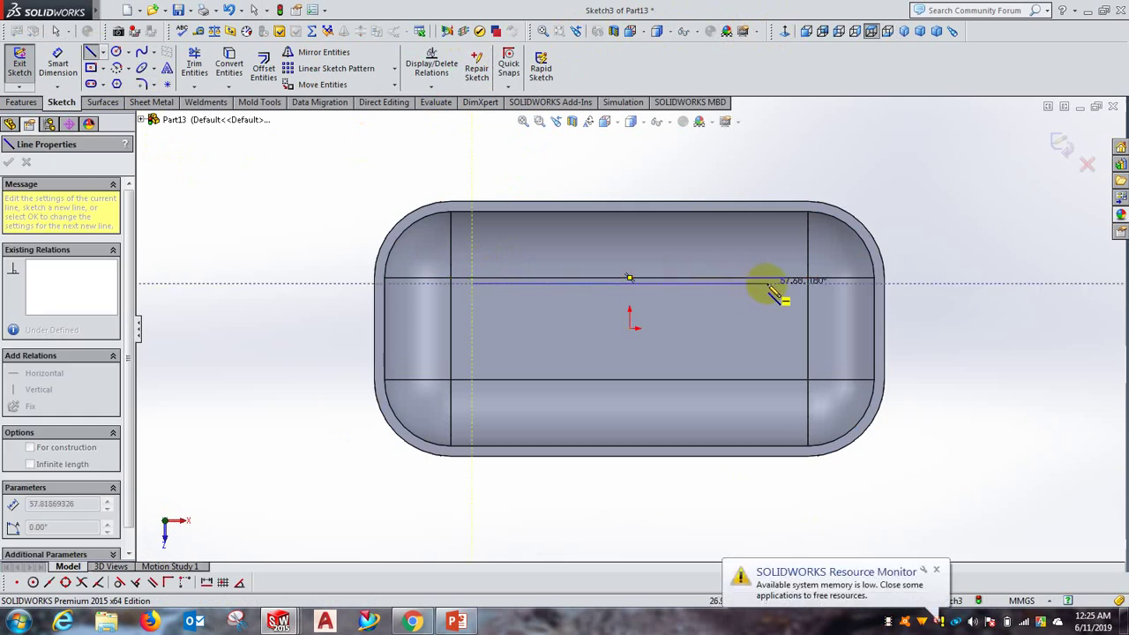
left_click(767, 284)
right_click(775, 261)
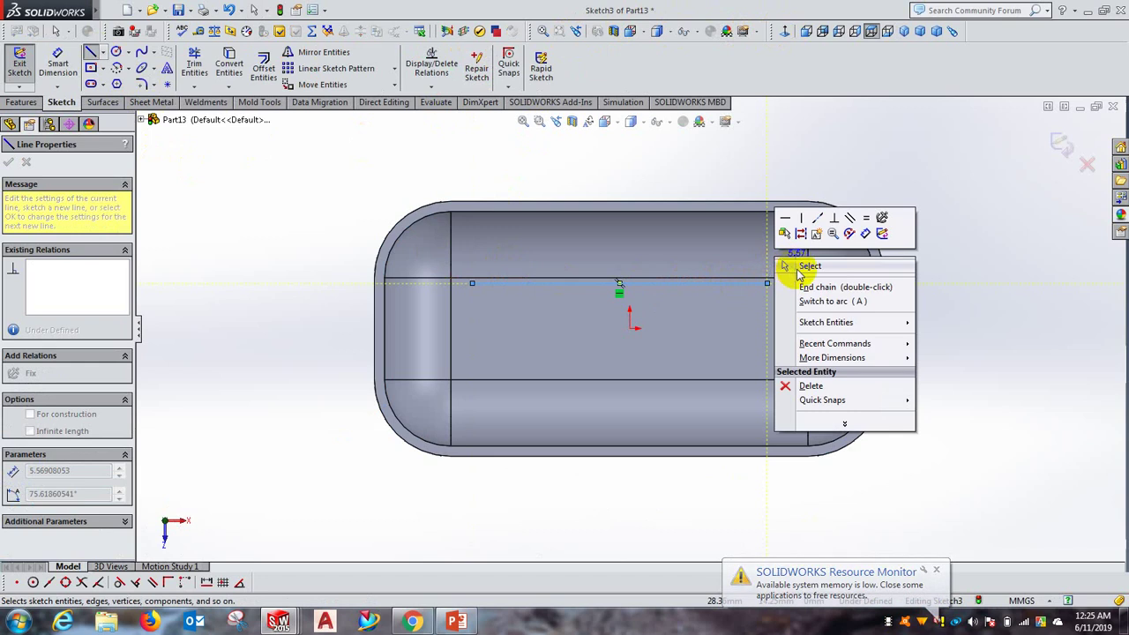
left_click(769, 286)
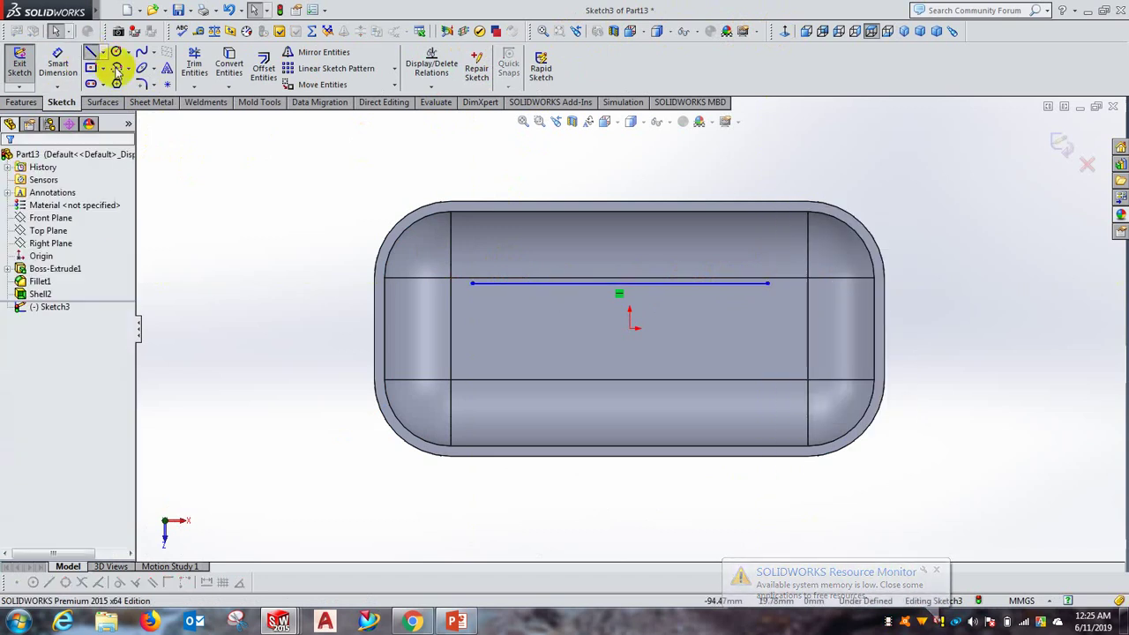
left_click(479, 387)
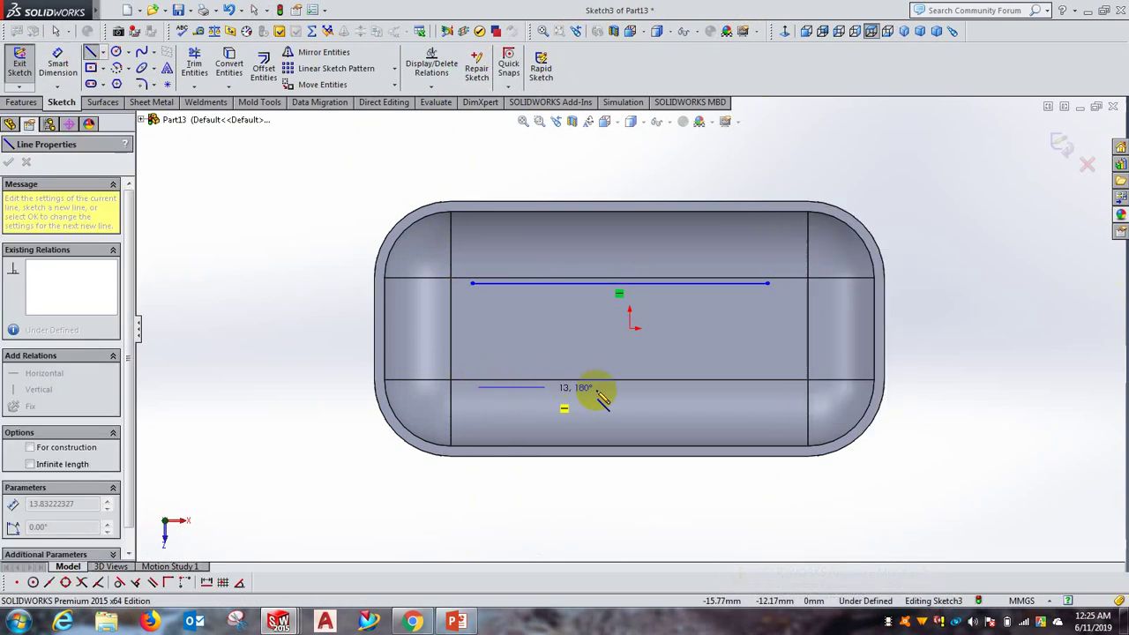
left_click(762, 387)
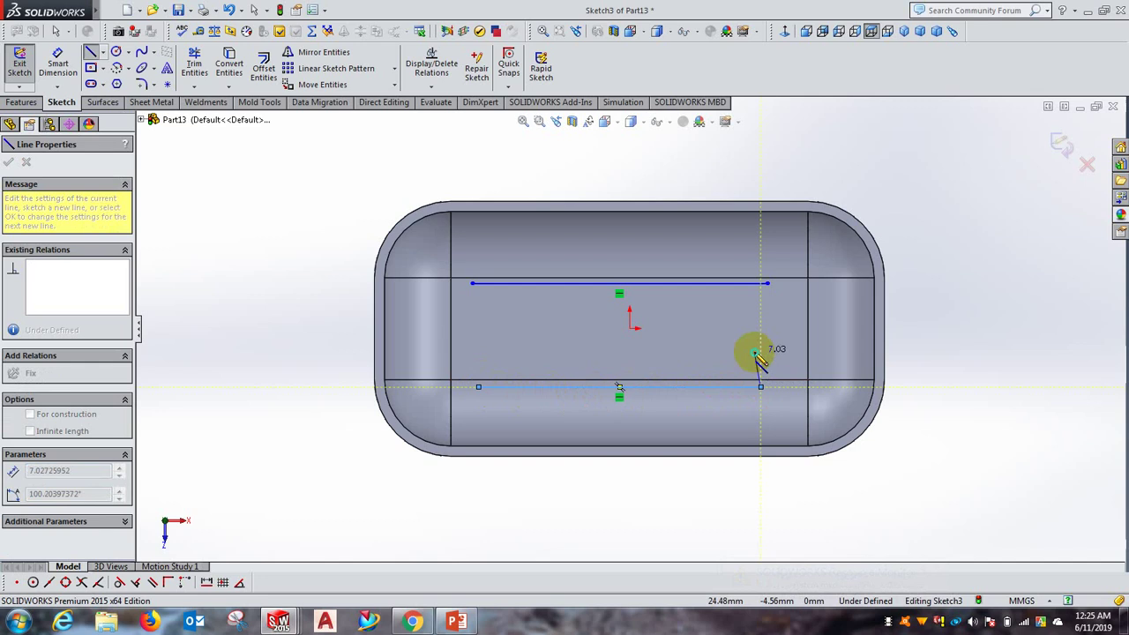
right_click(757, 353)
left_click(776, 361)
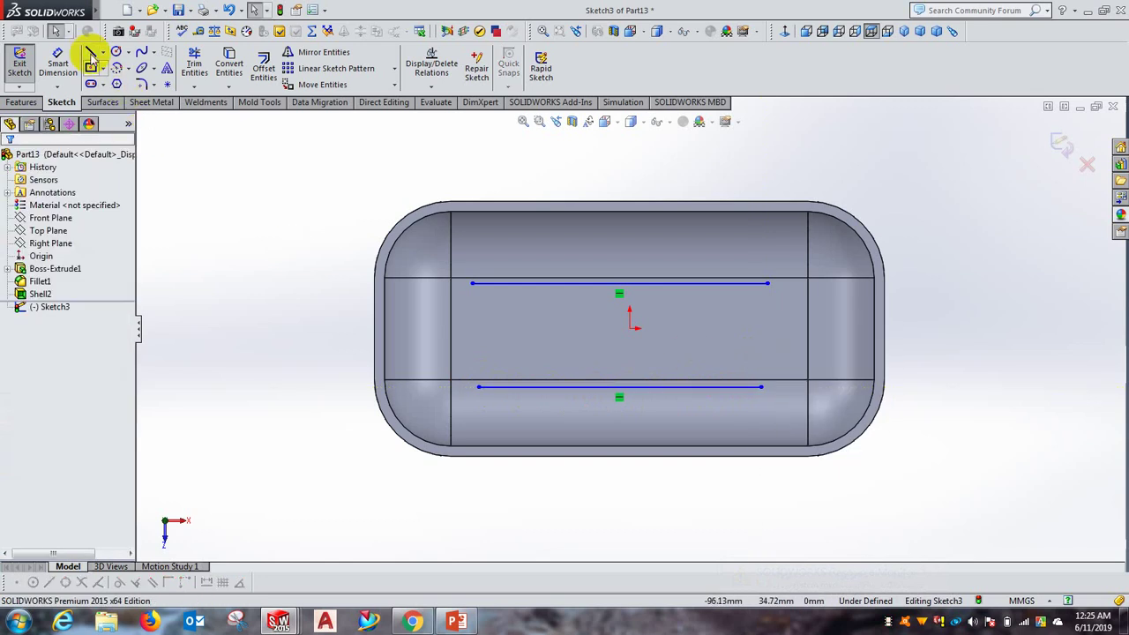
Step: Add two short vertical lines above the upper long line
left_click(90, 51)
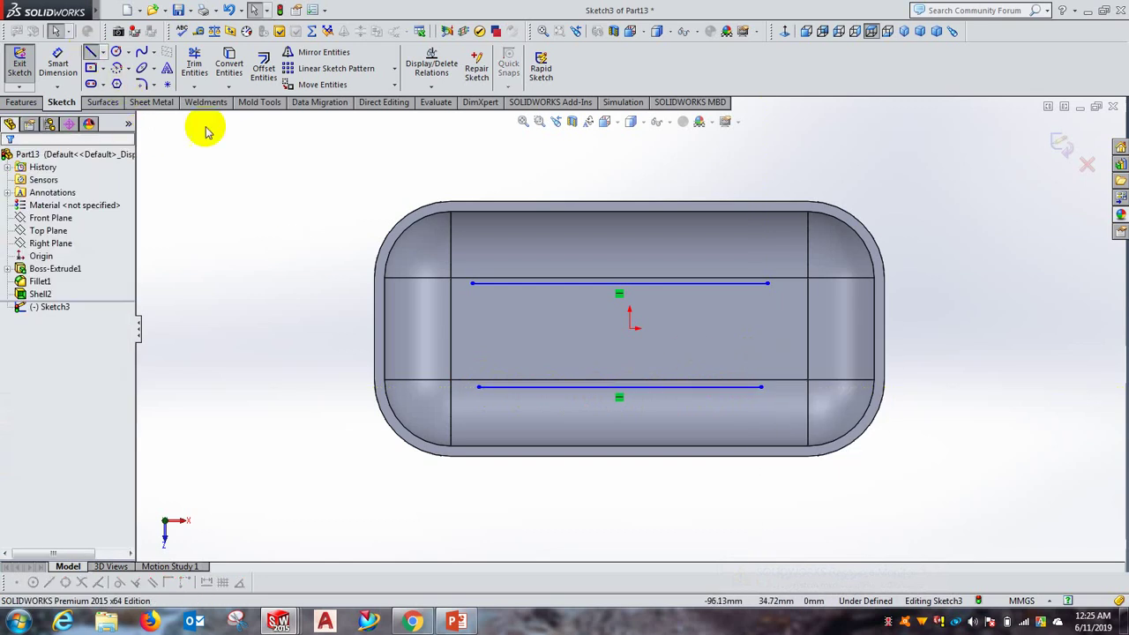
left_click(522, 246)
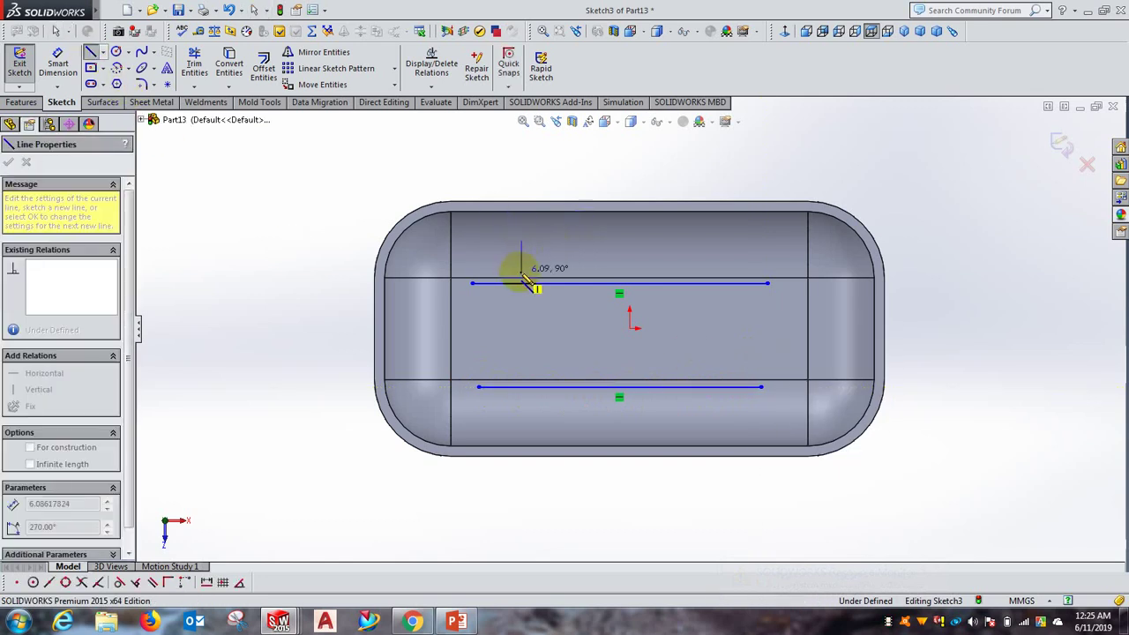
left_click(521, 272)
right_click(575, 268)
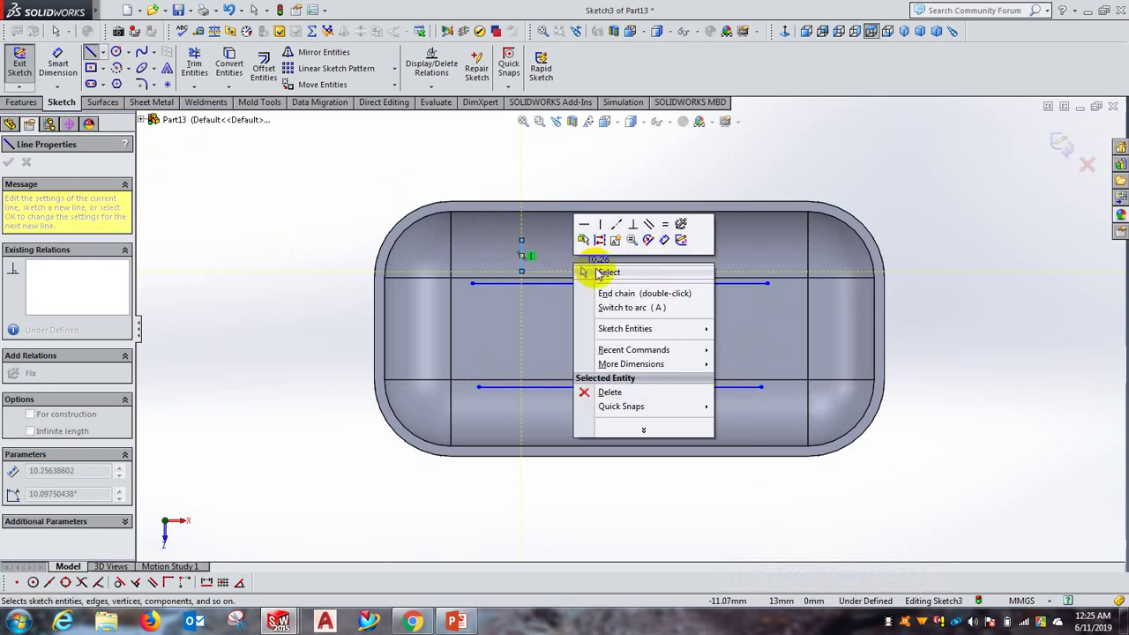
left_click(617, 295)
left_click(91, 51)
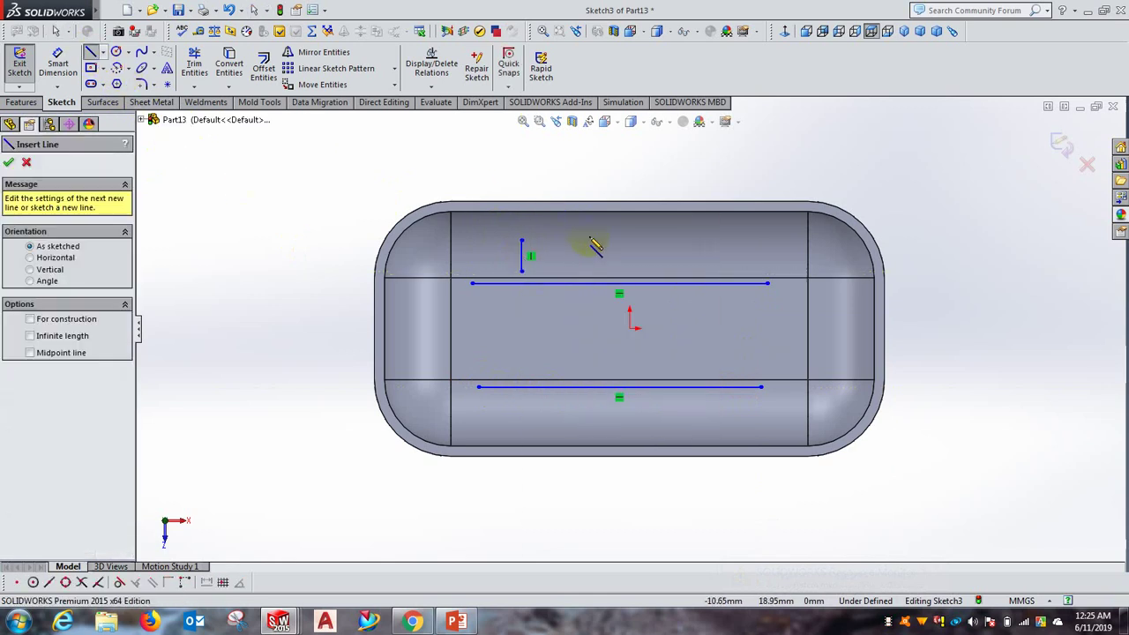
left_click(685, 241)
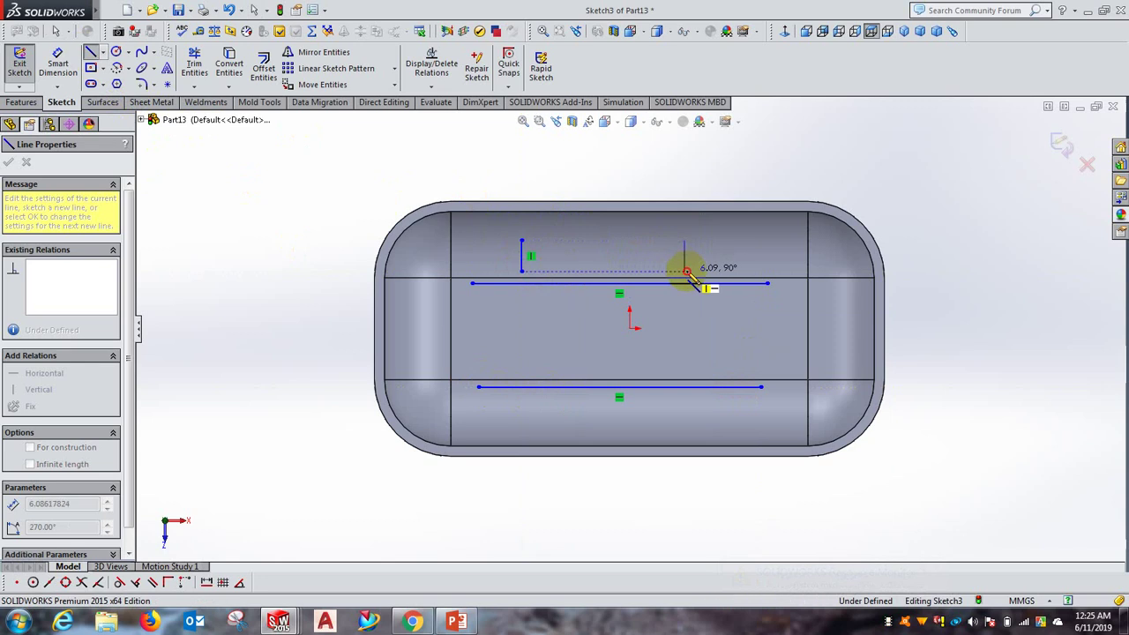
left_click(687, 271)
right_click(739, 281)
left_click(752, 279)
left_click(91, 51)
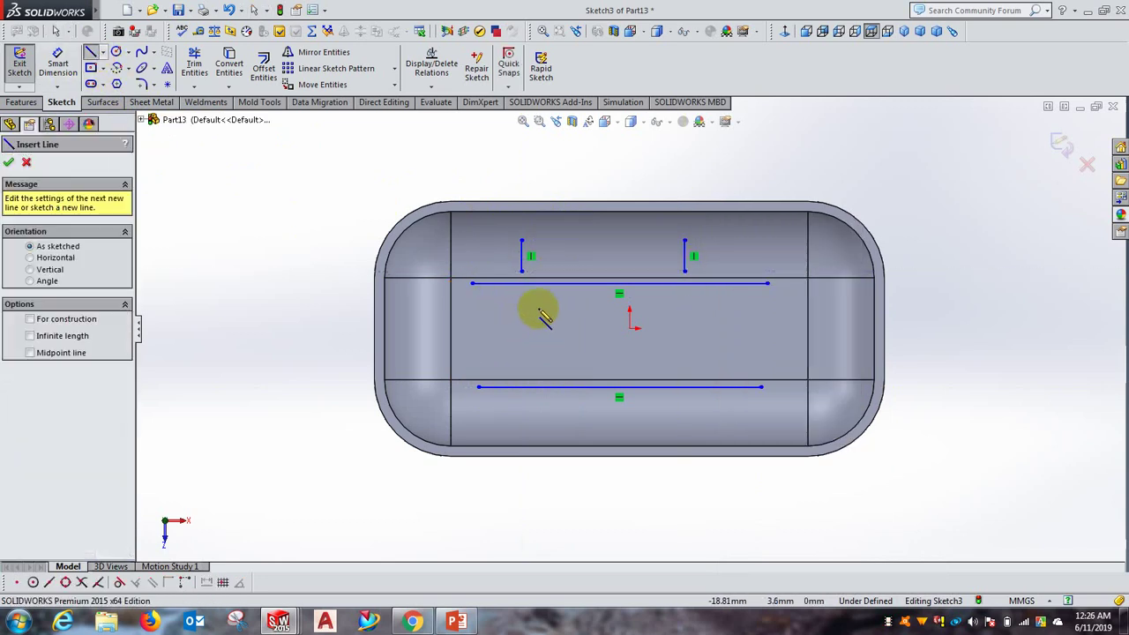
Step: Add left and right vertical lines between the two long lines
left_click(485, 308)
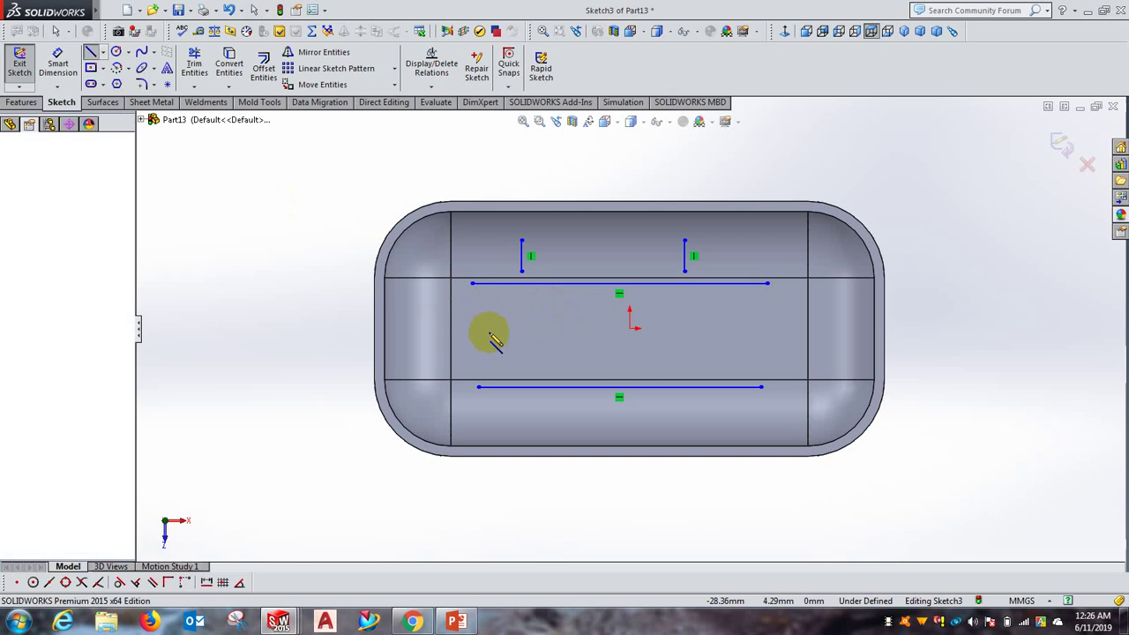
left_click(488, 360)
right_click(526, 356)
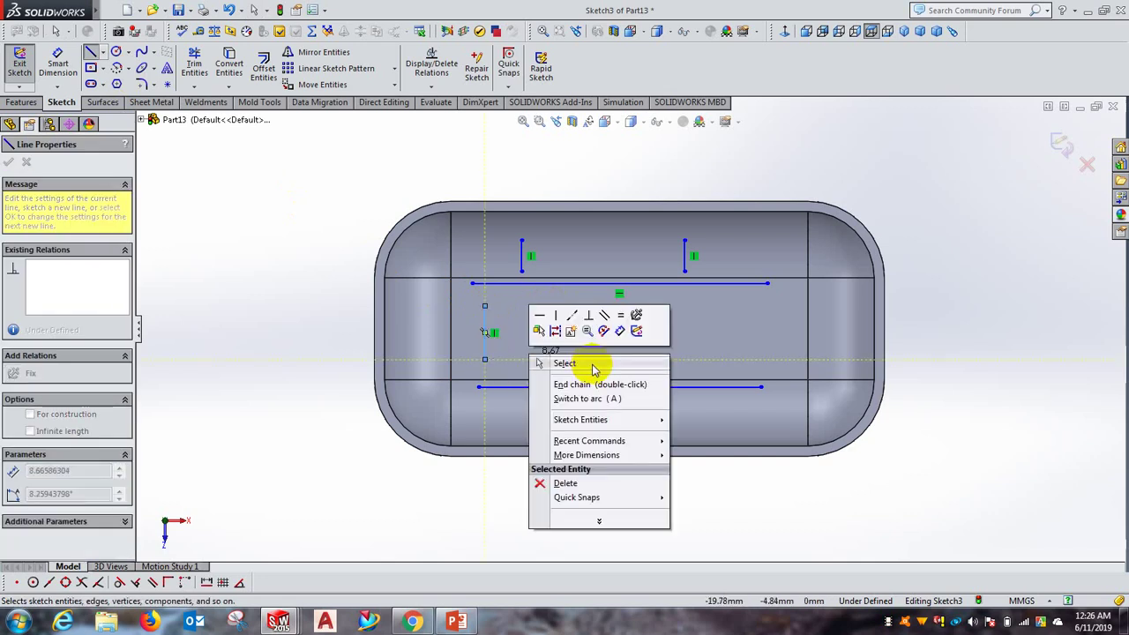
left_click(580, 383)
key("Escape")
left_click(90, 51)
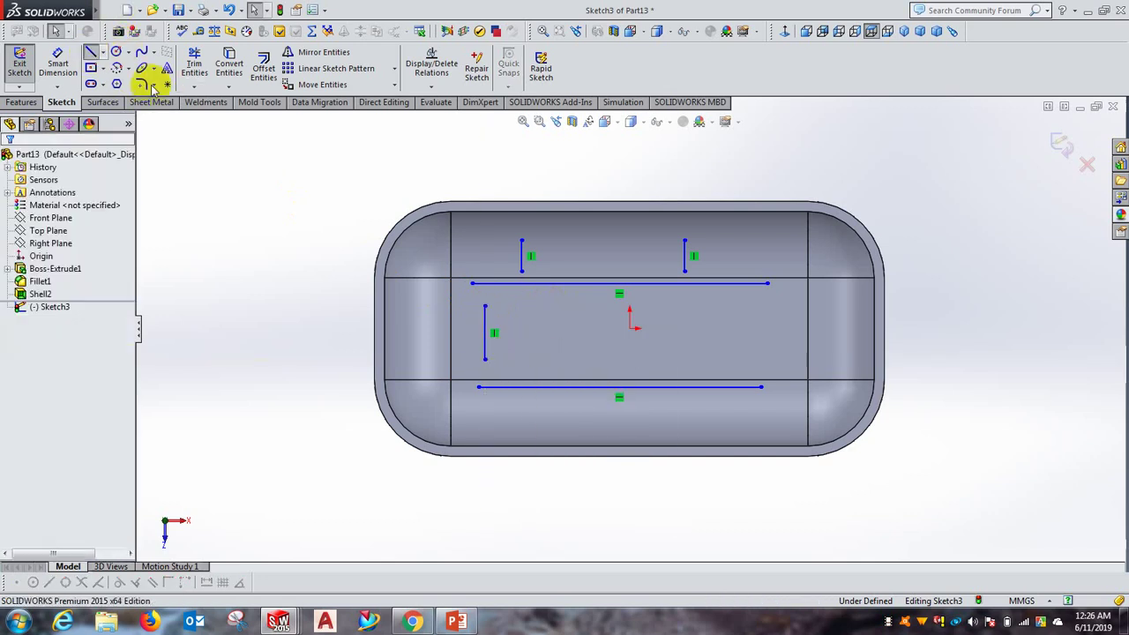
left_click(714, 306)
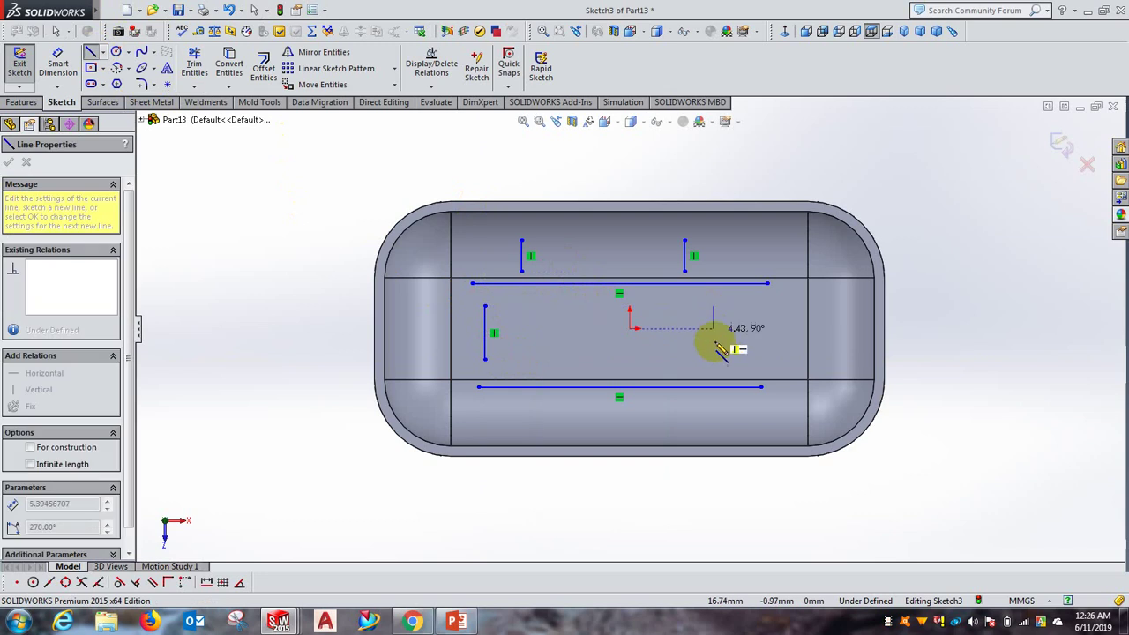
left_click(713, 347)
right_click(747, 338)
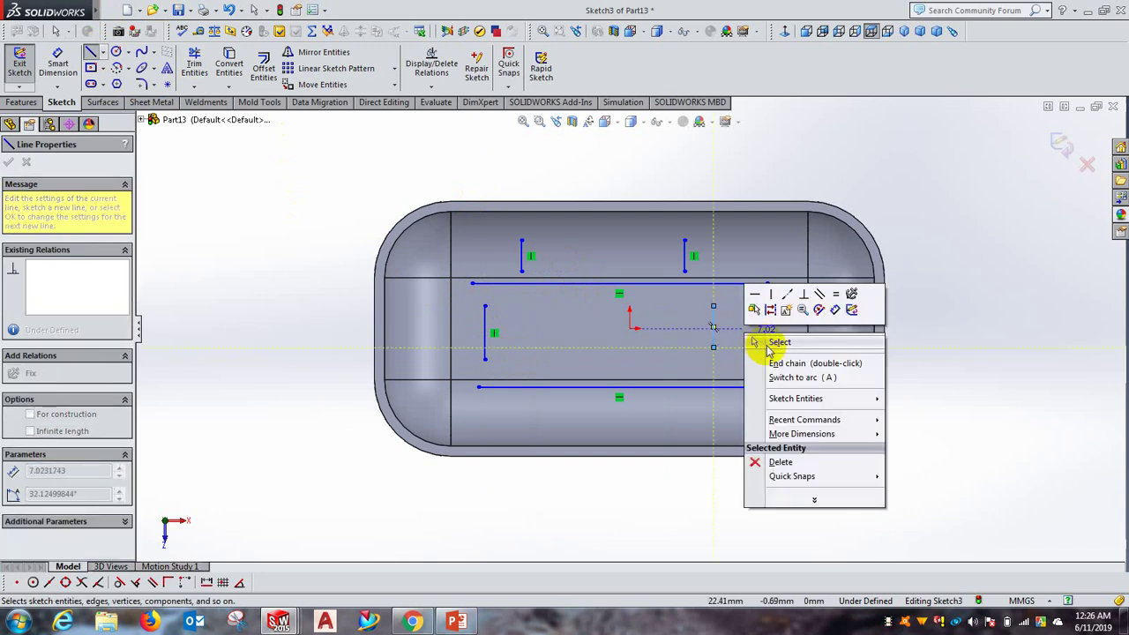
left_click(756, 346)
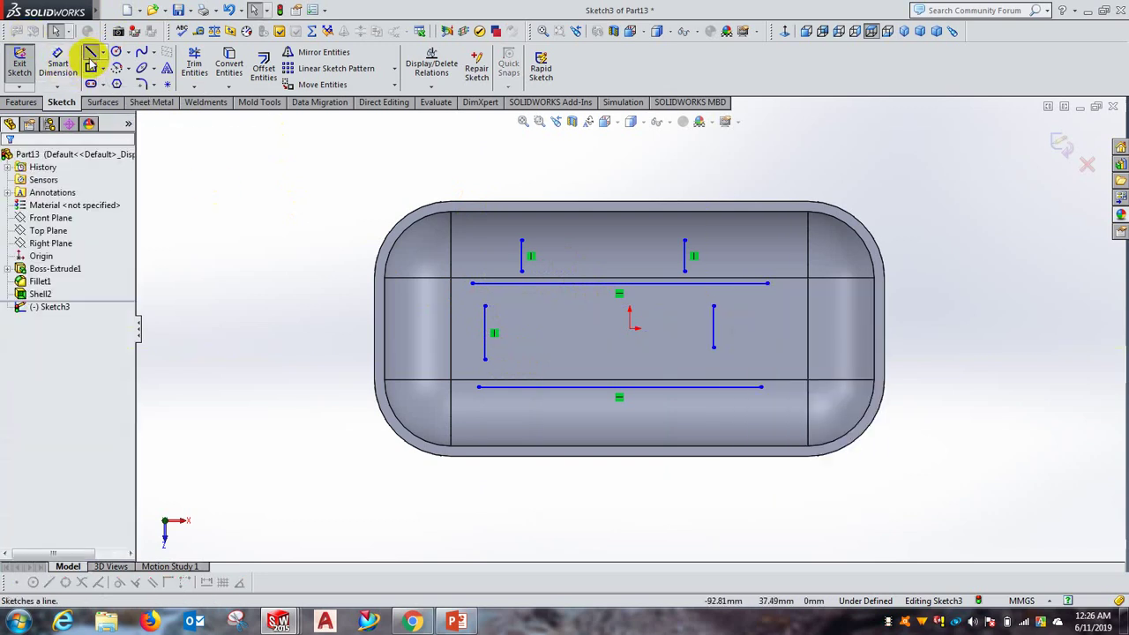
Step: Draw a central horizontal line through the tray and exit the sketch
left_click(90, 53)
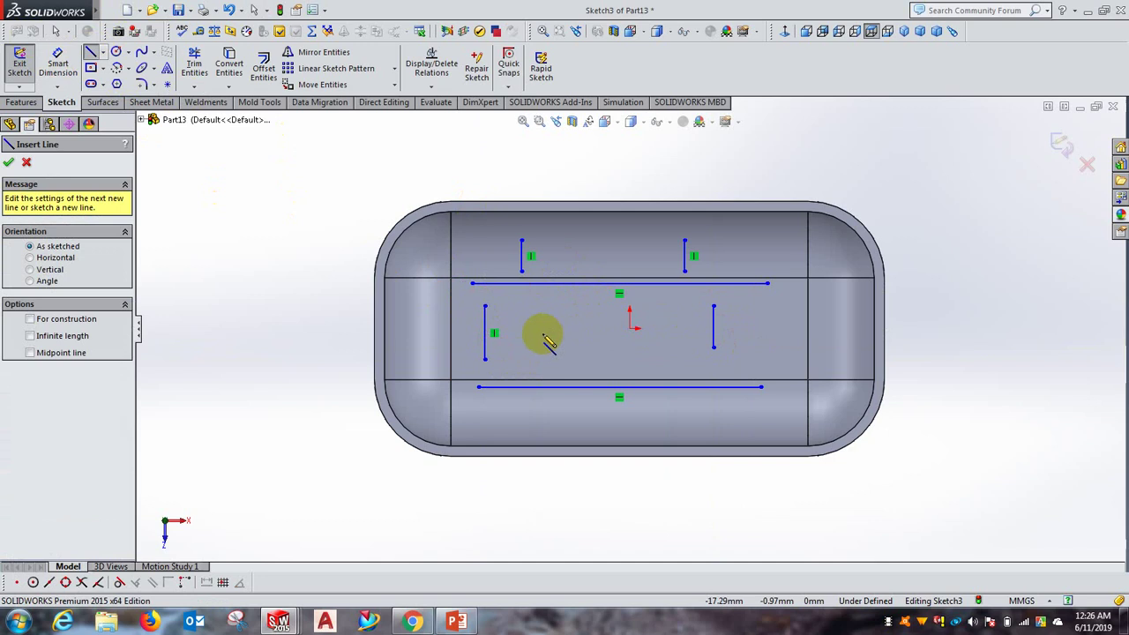
left_click(552, 329)
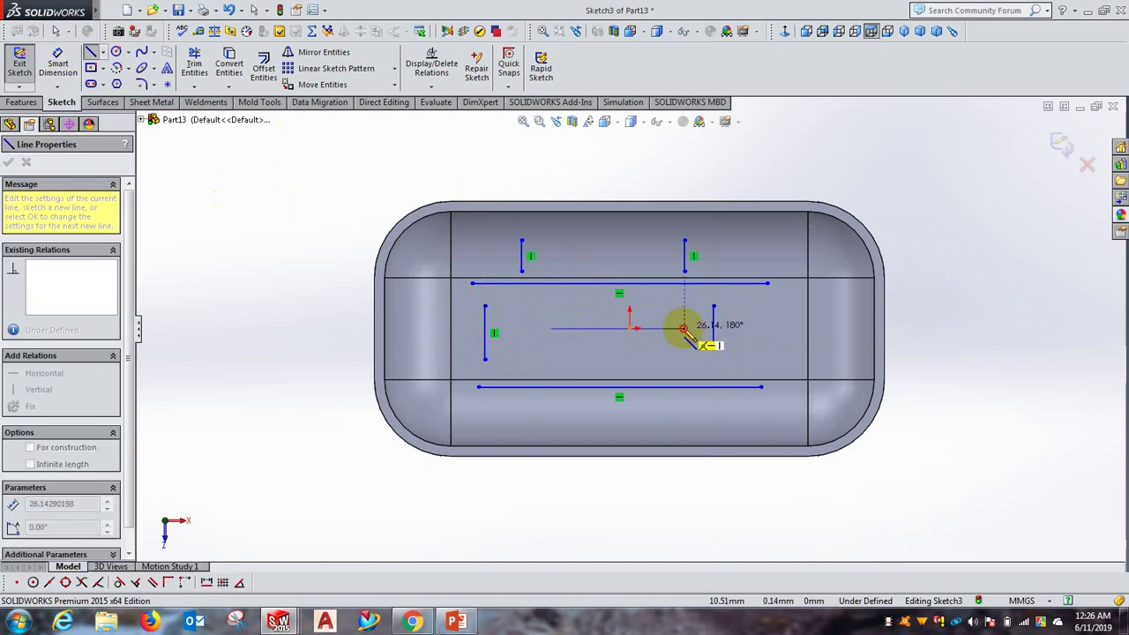
left_click(682, 329)
right_click(681, 327)
left_click(716, 342)
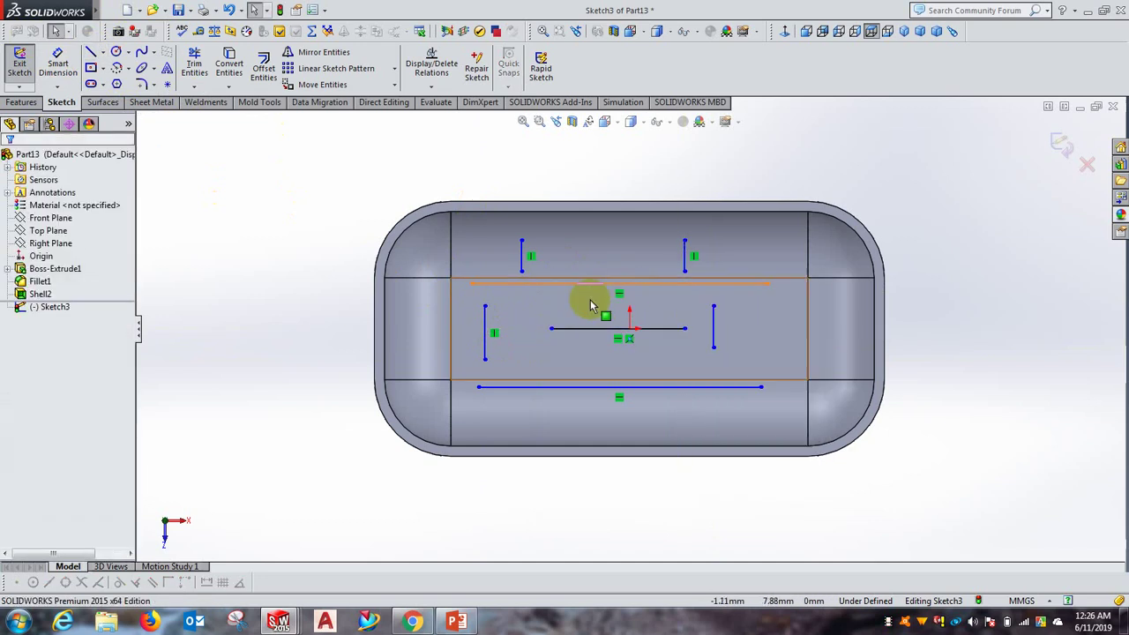
left_click(22, 71)
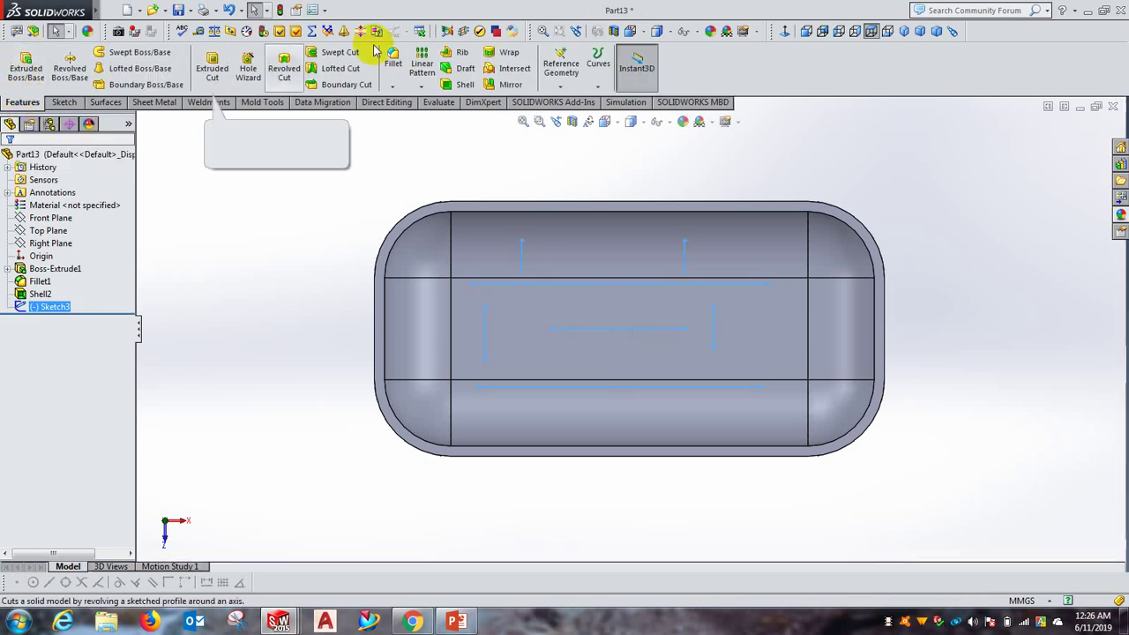
Step: Create ribs from Sketch3's lines, thickened on both sides to 5 mm
left_click(461, 56)
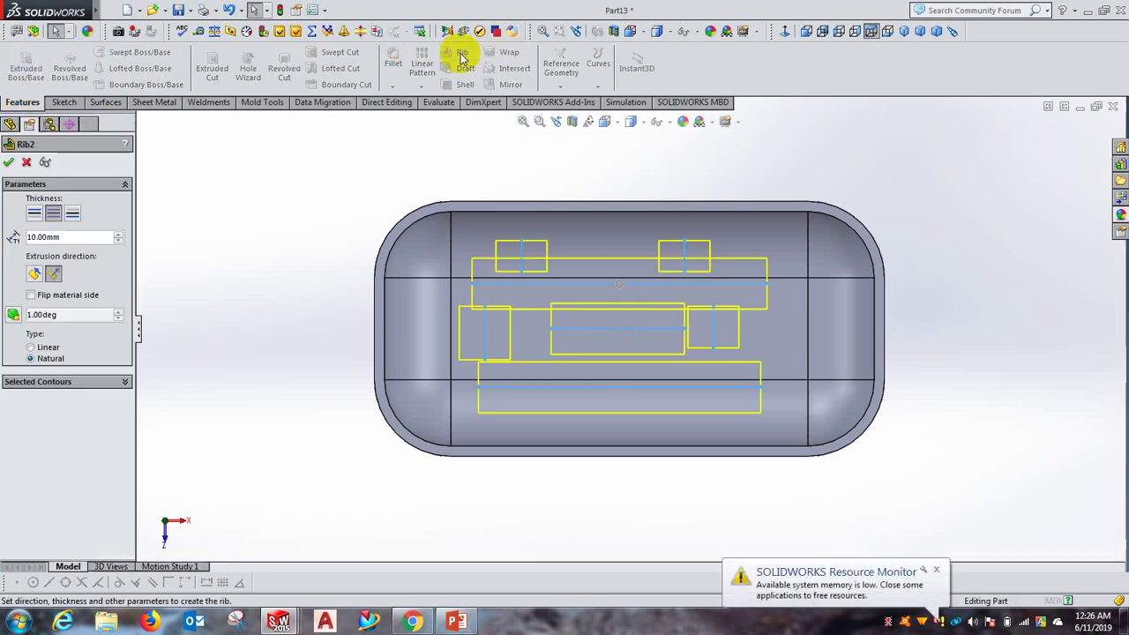
left_click(905, 32)
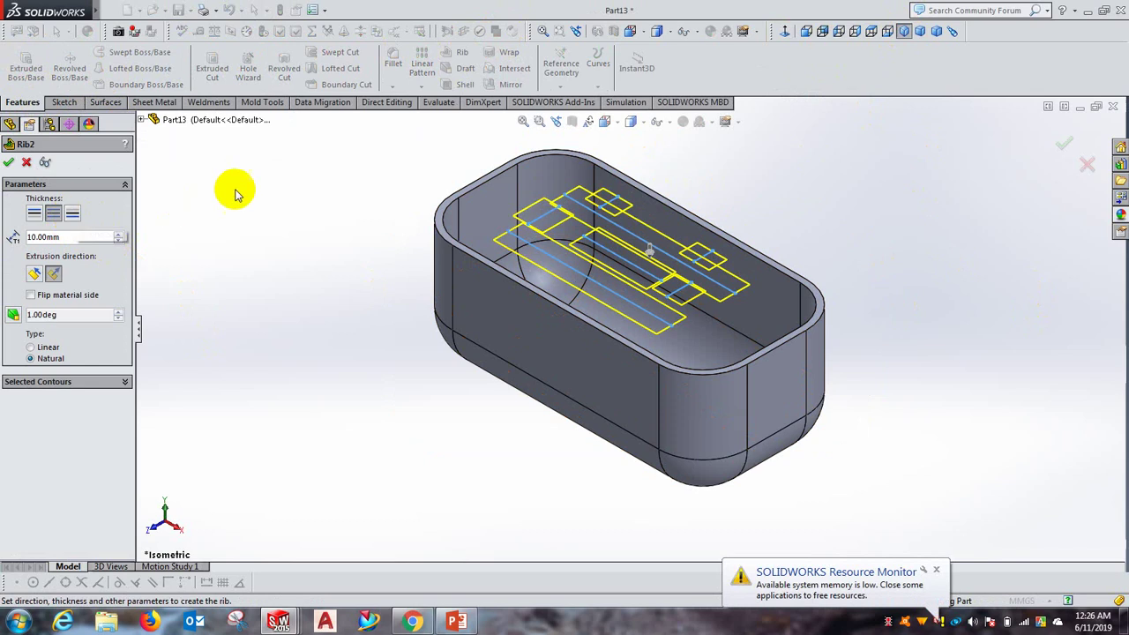
scroll(635, 317, "down", 3)
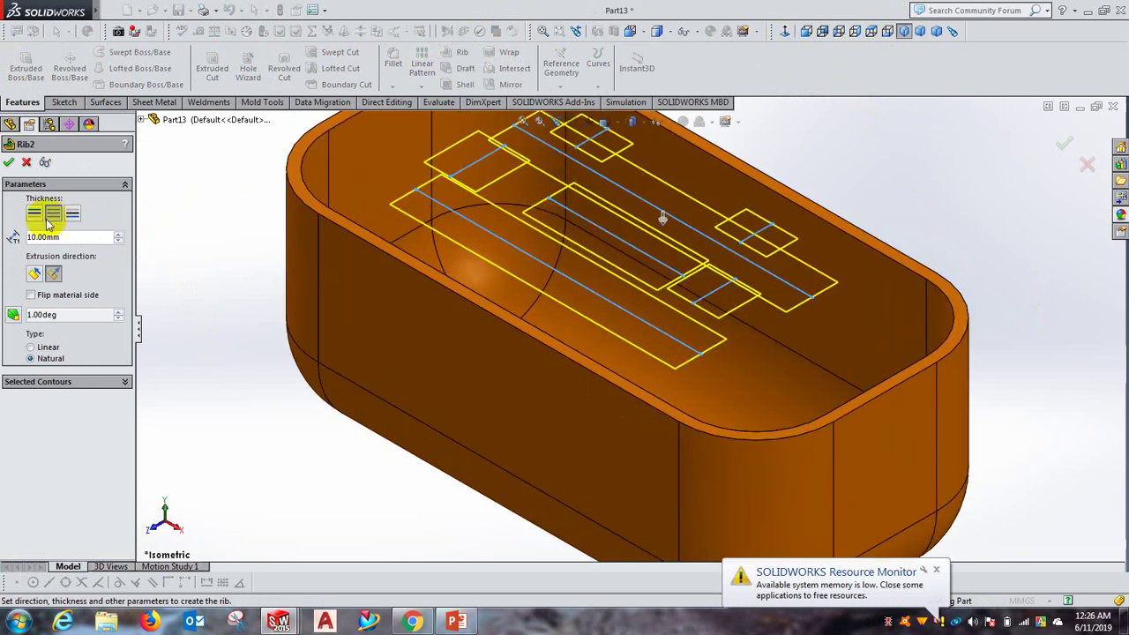
left_click(72, 215)
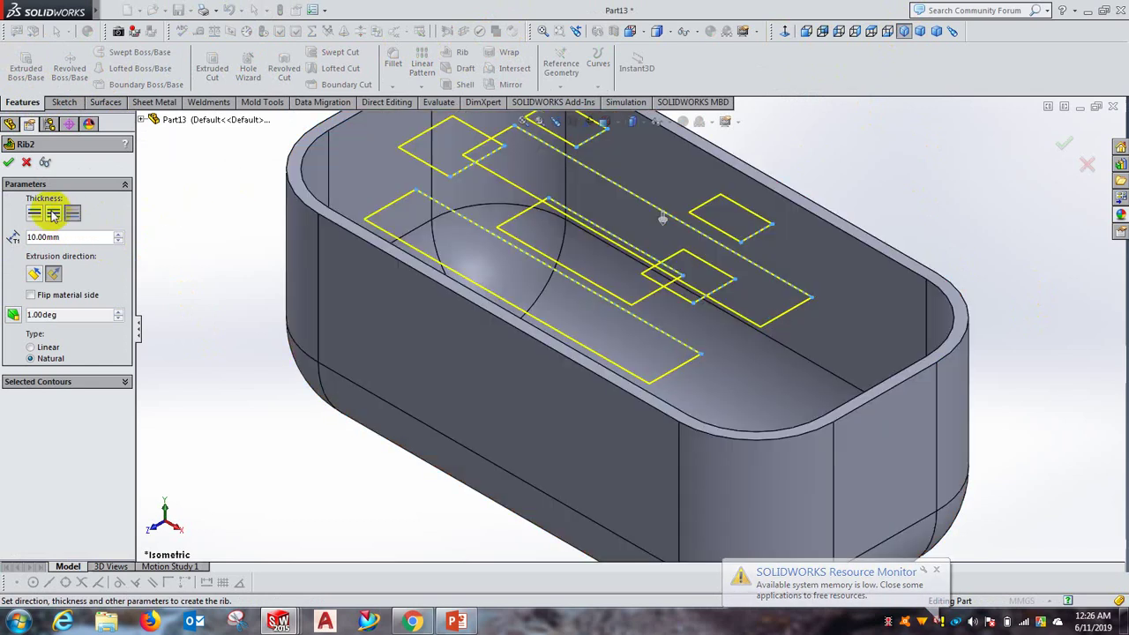
left_click(34, 215)
left_click(52, 214)
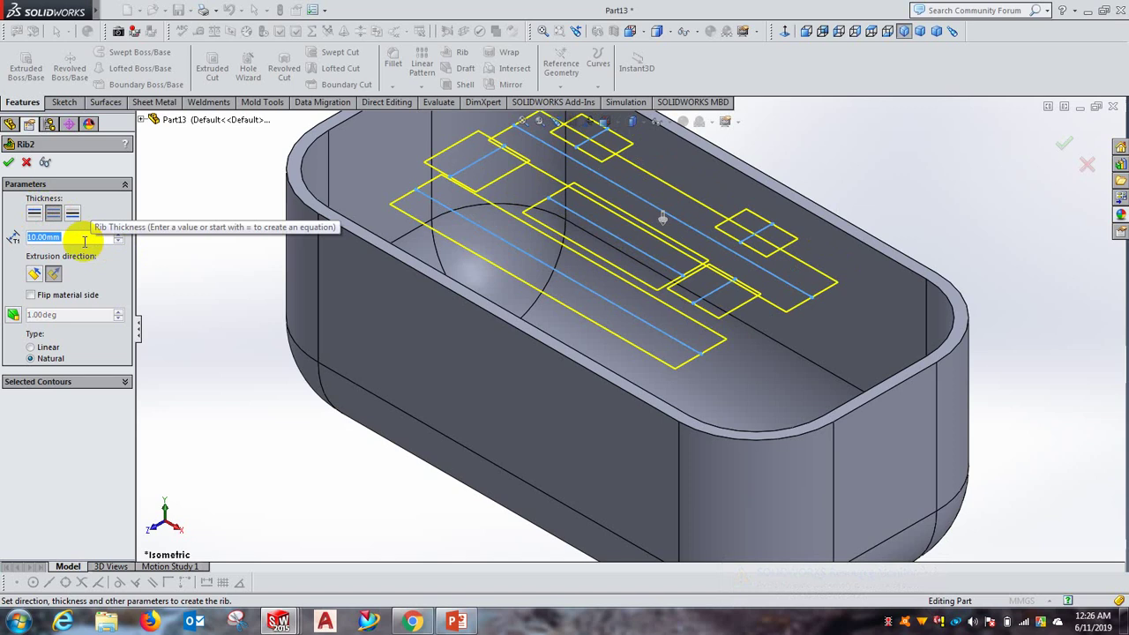
type("5")
key("Return")
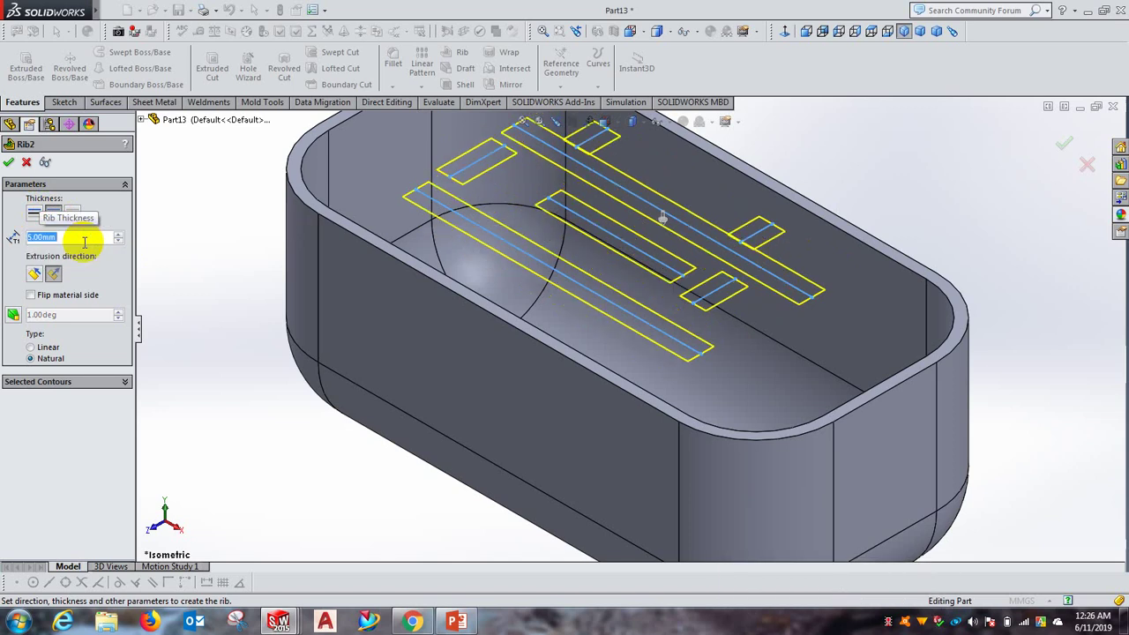
left_click(8, 161)
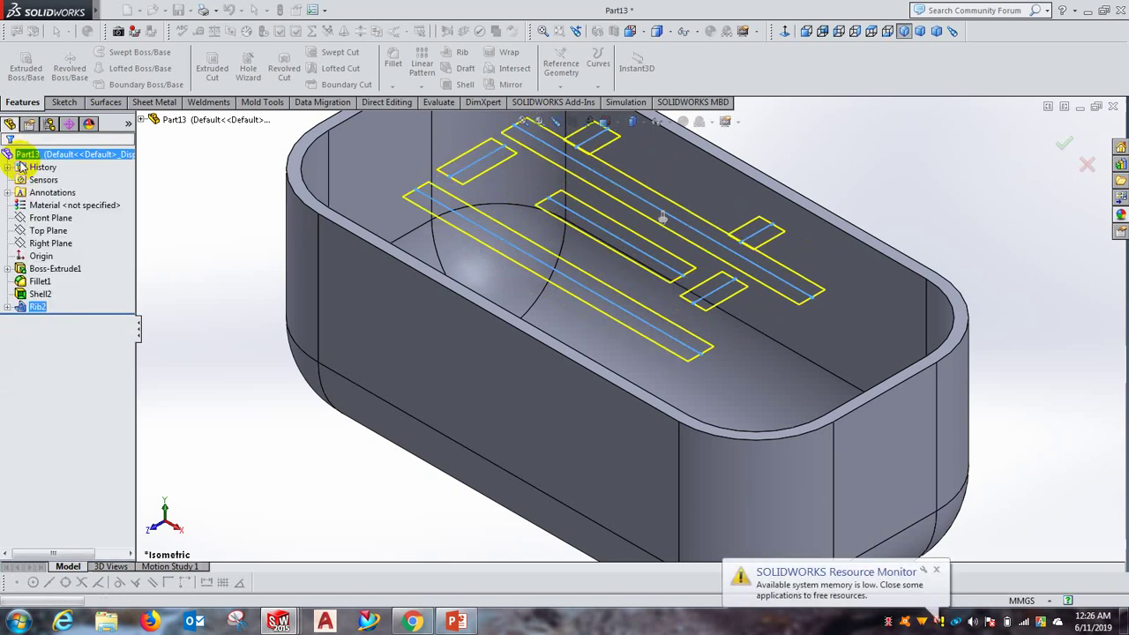
scroll(510, 289, "down", 3)
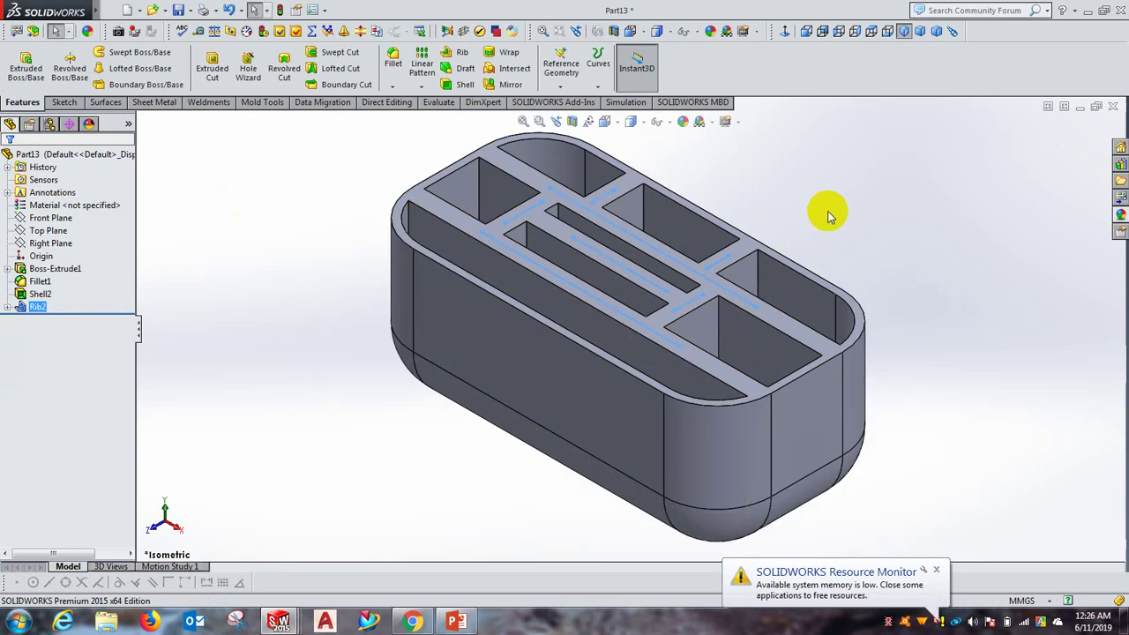
mouse_move(826, 212)
middle_mouse_down()
mouse_move(788, 289)
mouse_move(829, 300)
mouse_move(824, 247)
mouse_move(860, 279)
middle_mouse_up()
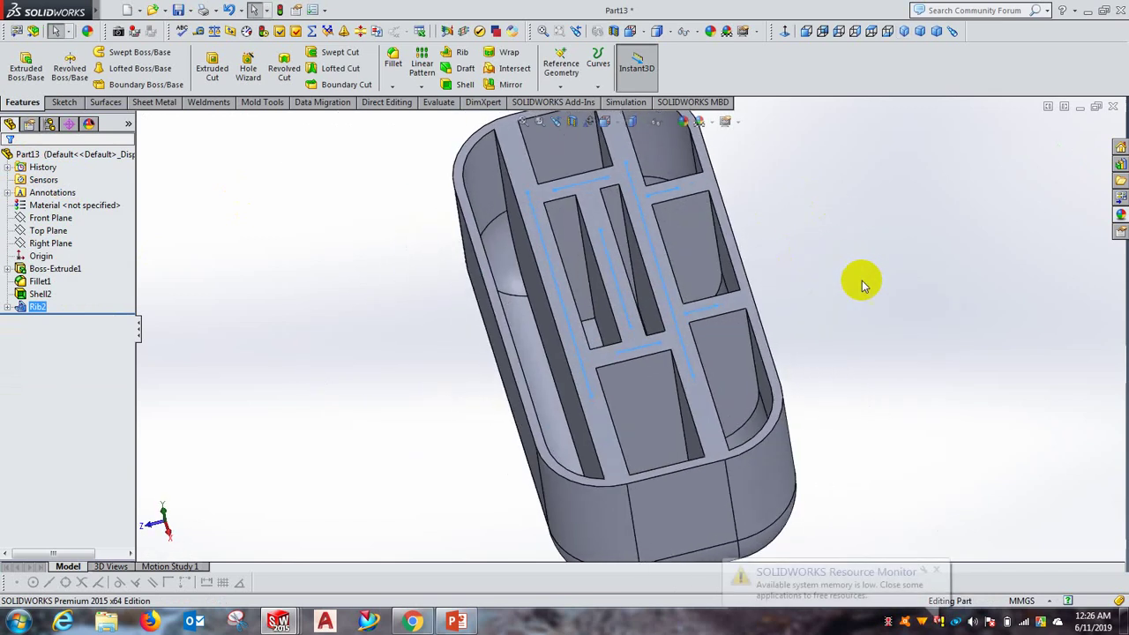
scroll(895, 344, "up", 3)
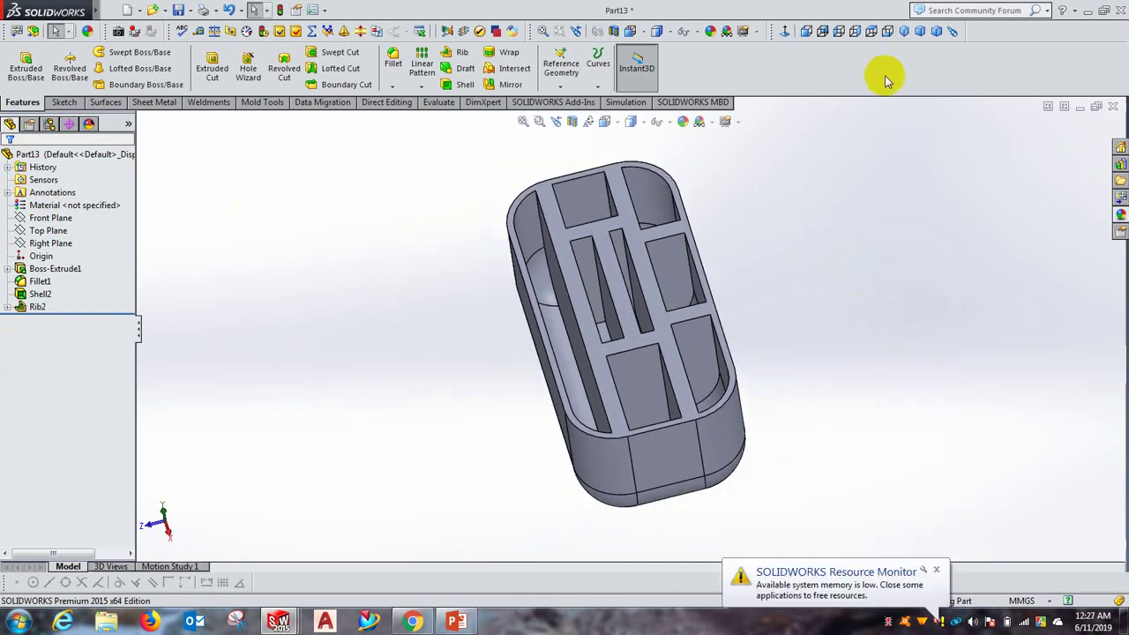
left_click(903, 31)
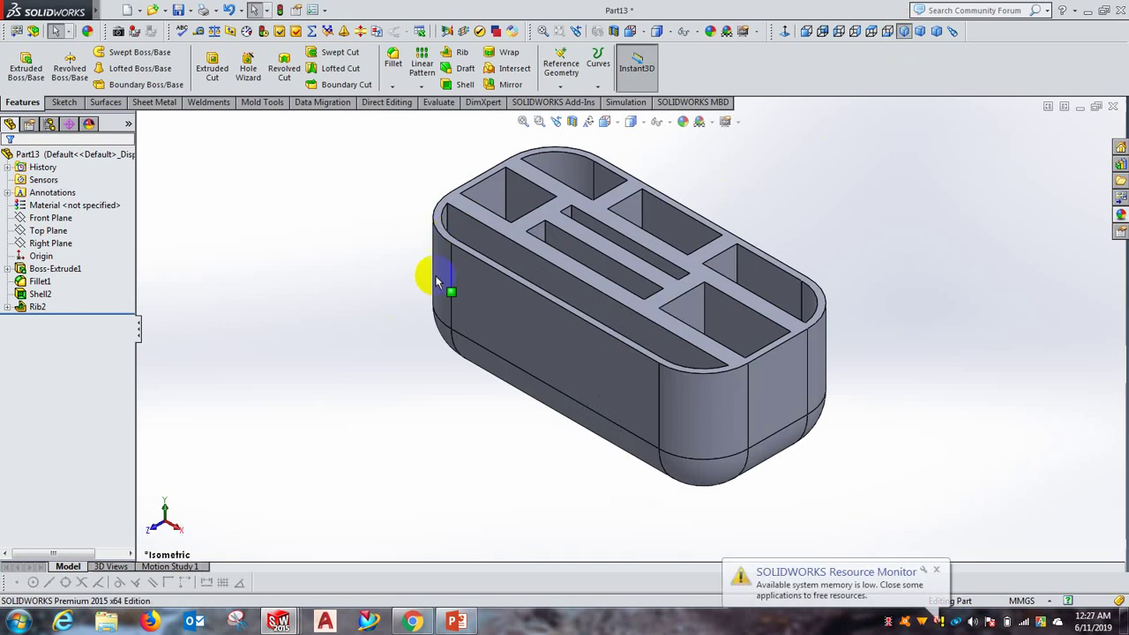
mouse_move(278, 622)
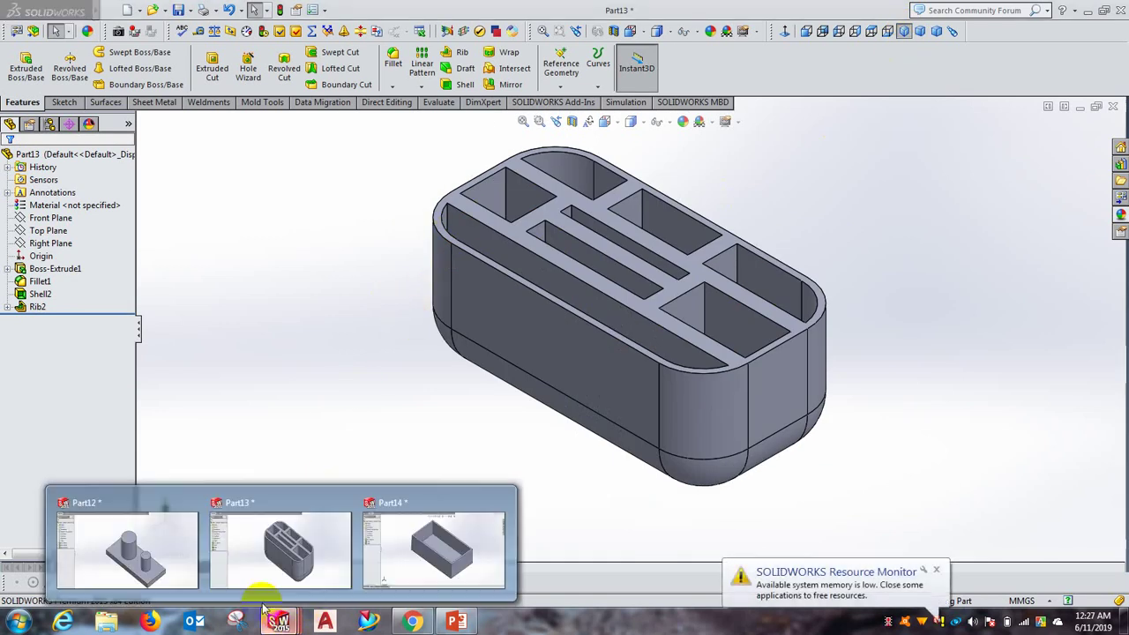
Step: In Part12, sketch a Front Plane line from the tall cylinder's top corner to the short one's
left_click(156, 549)
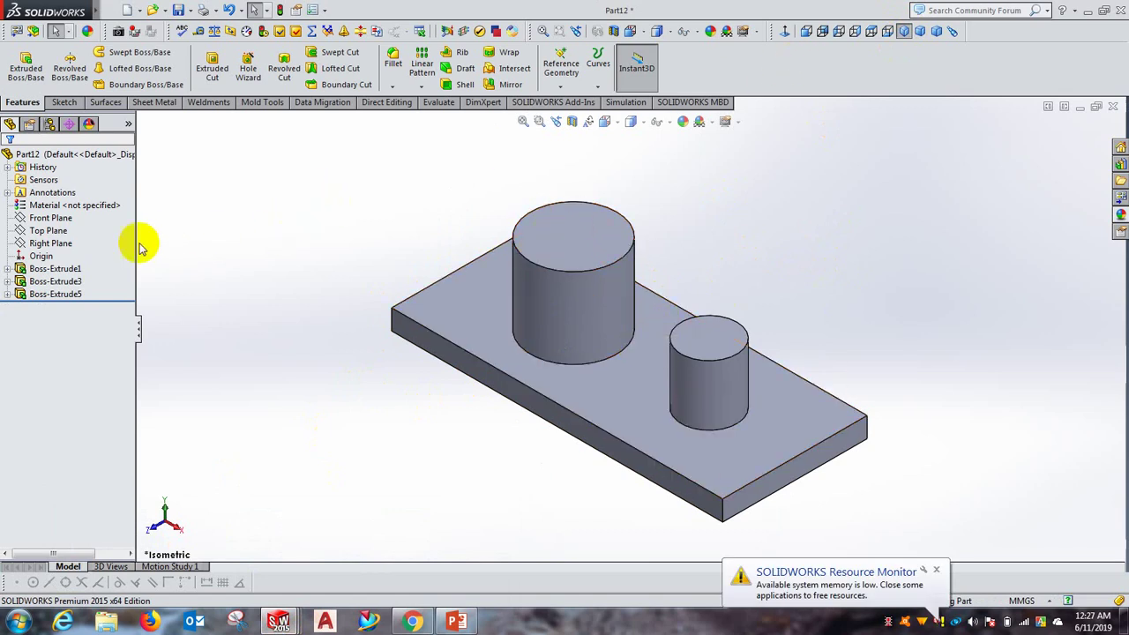
left_click(45, 218)
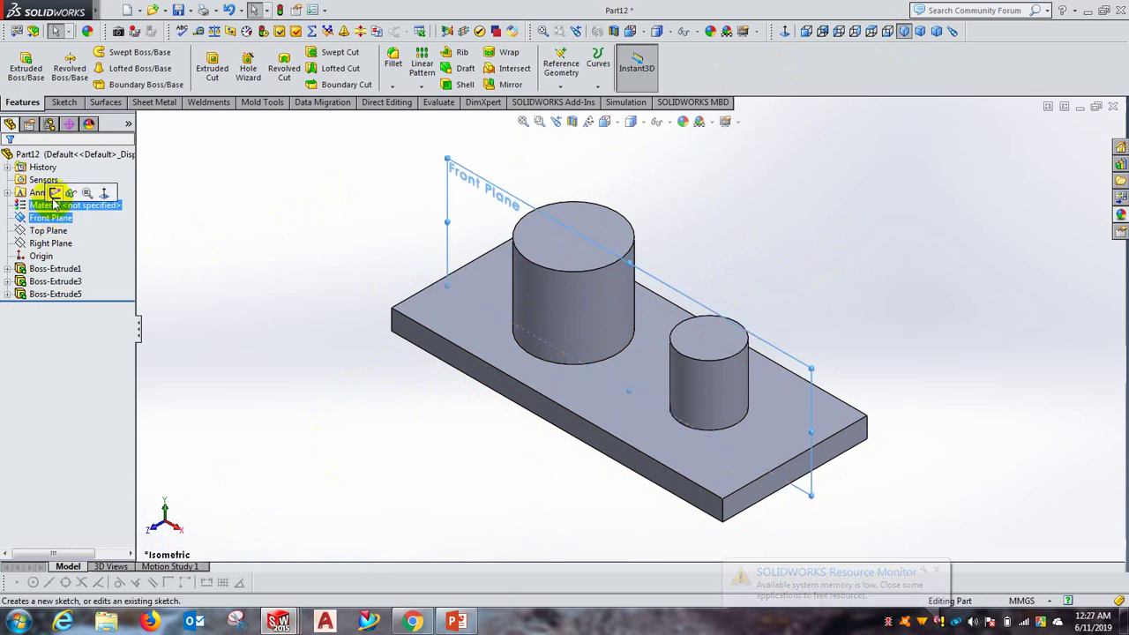
left_click(54, 194)
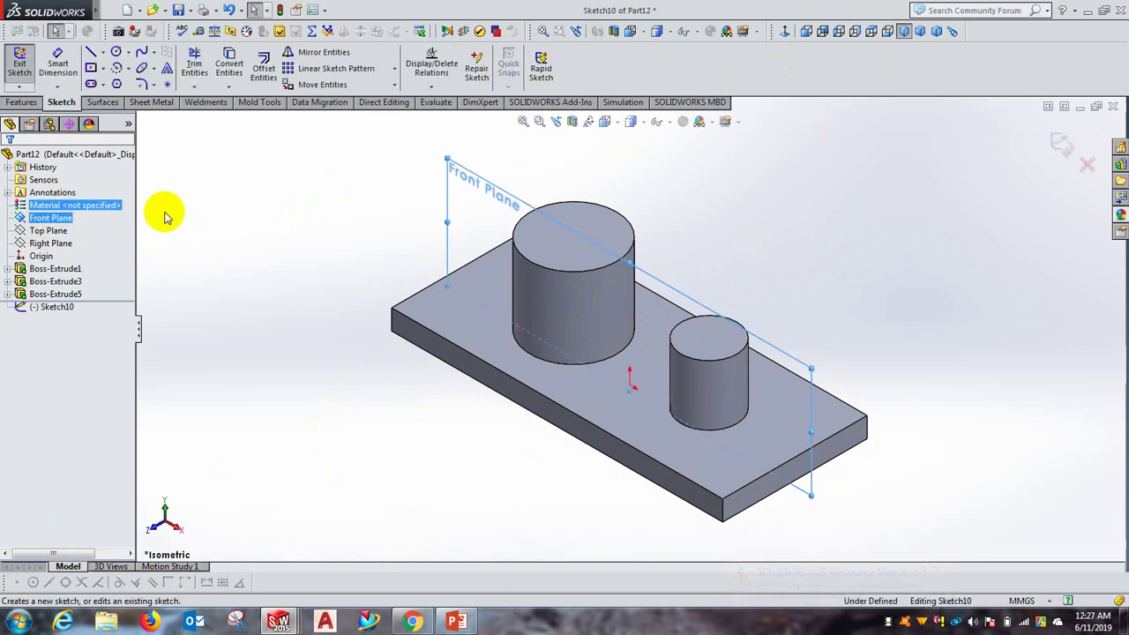
left_click(784, 32)
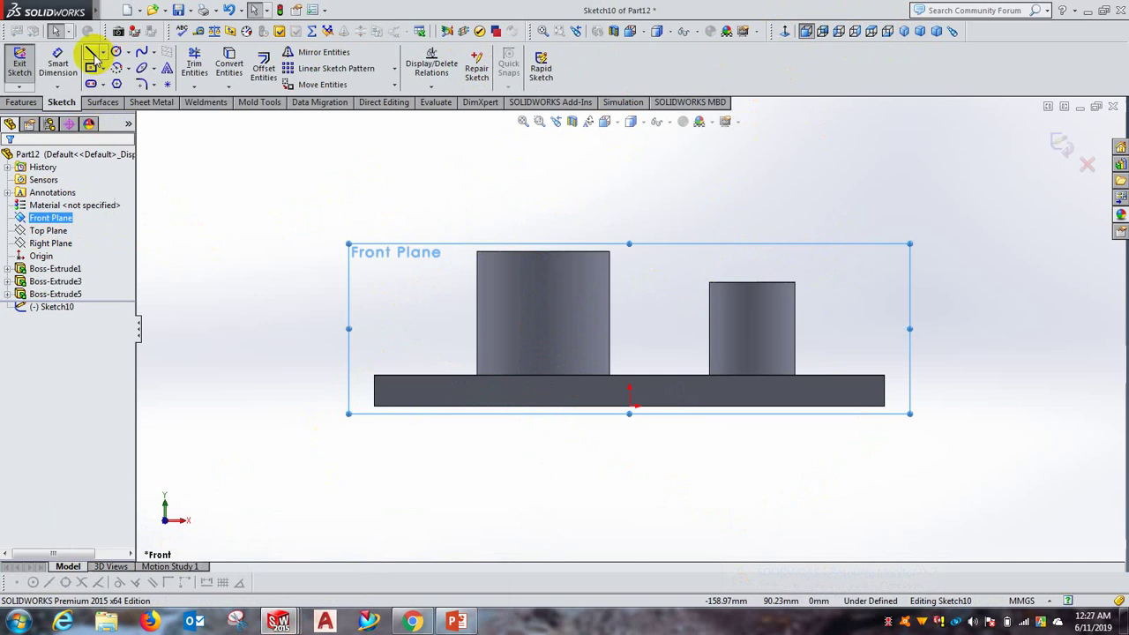
left_click(610, 253)
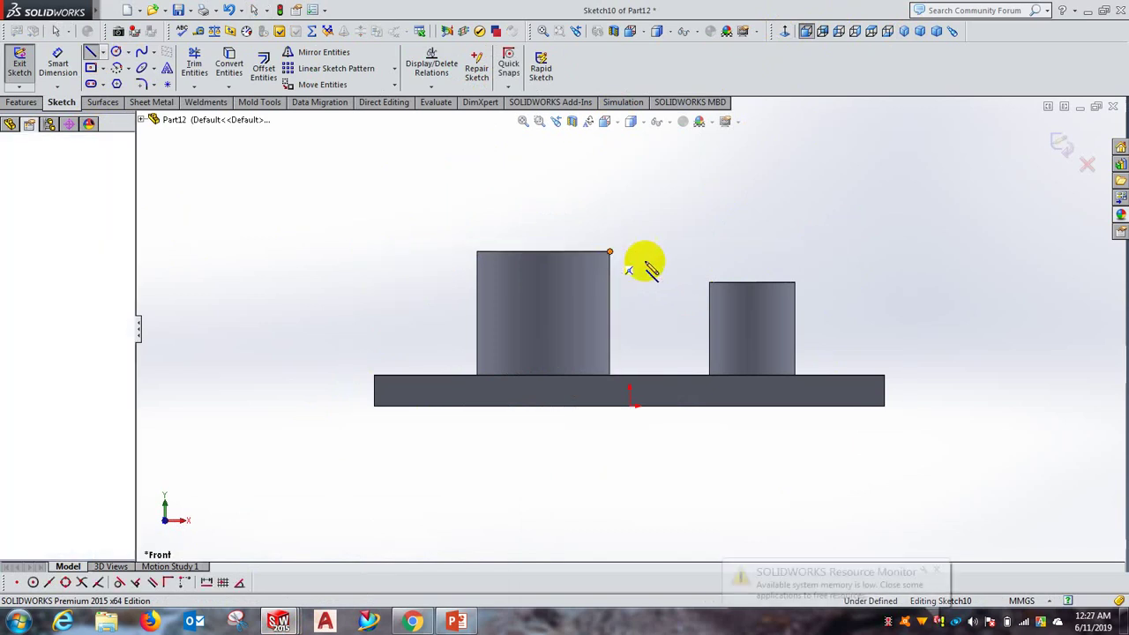
left_click(709, 283)
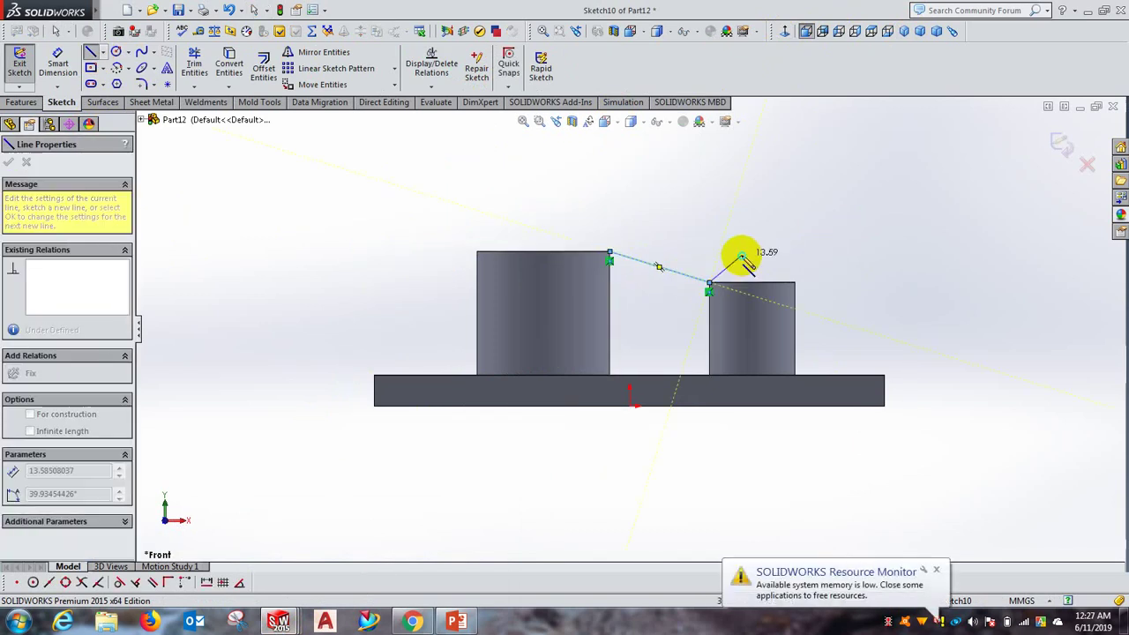
right_click(746, 253)
left_click(766, 258)
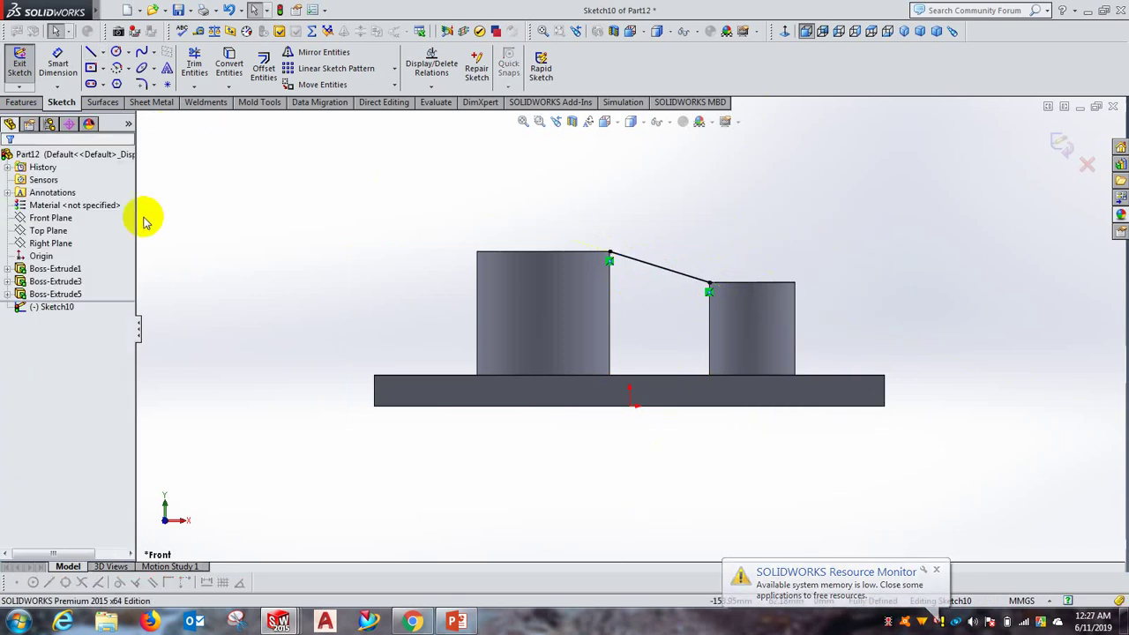
left_click(19, 69)
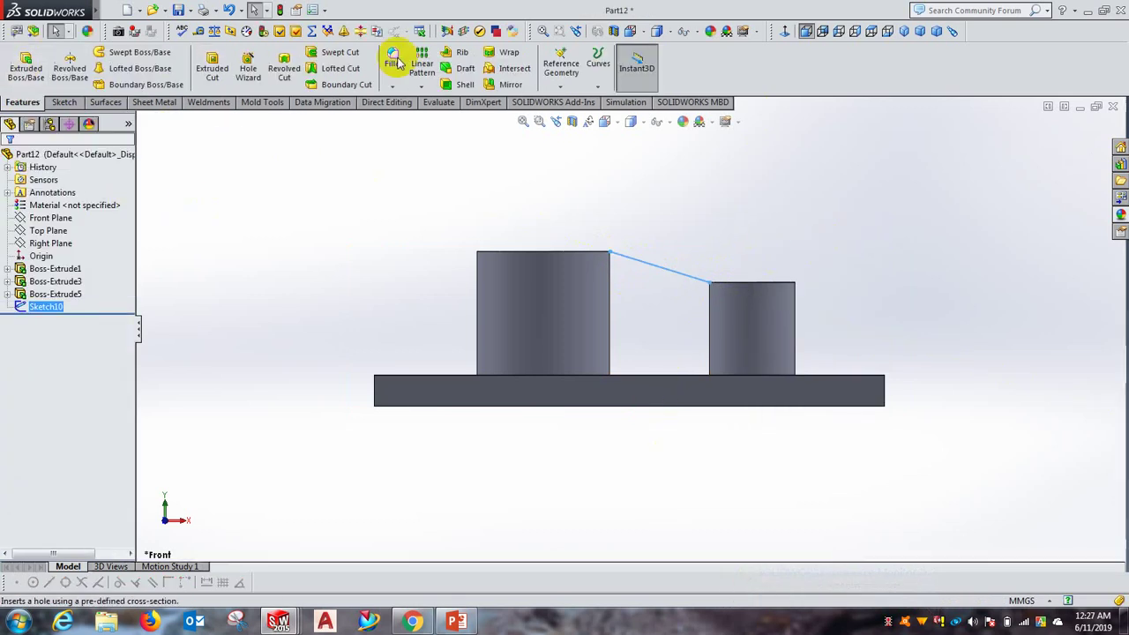
left_click(462, 52)
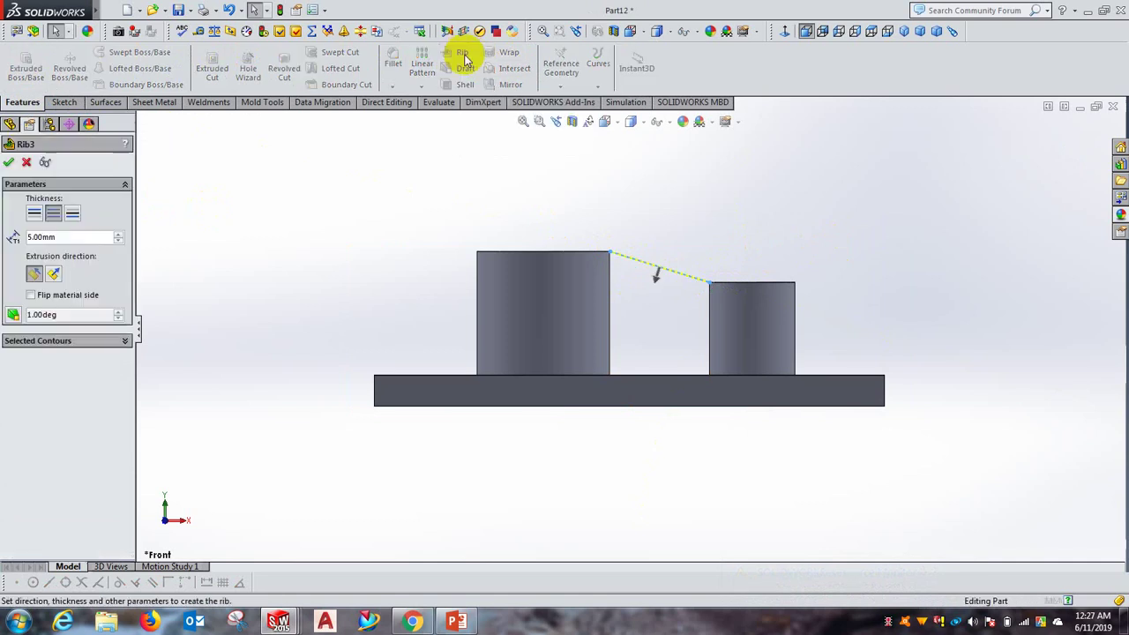
left_click(904, 33)
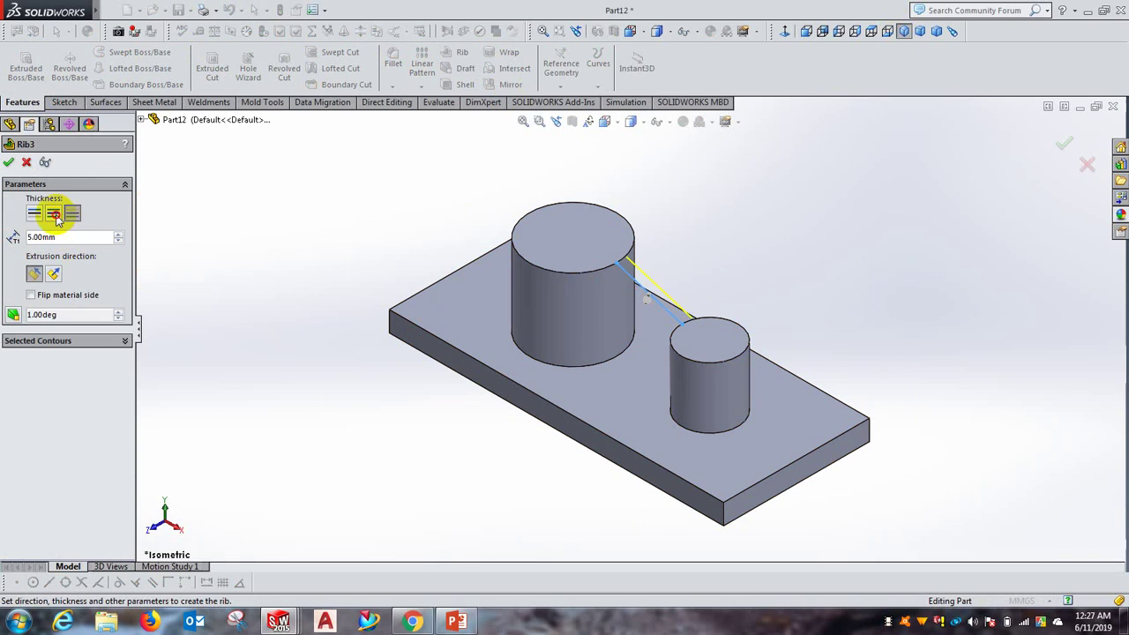
left_click(8, 166)
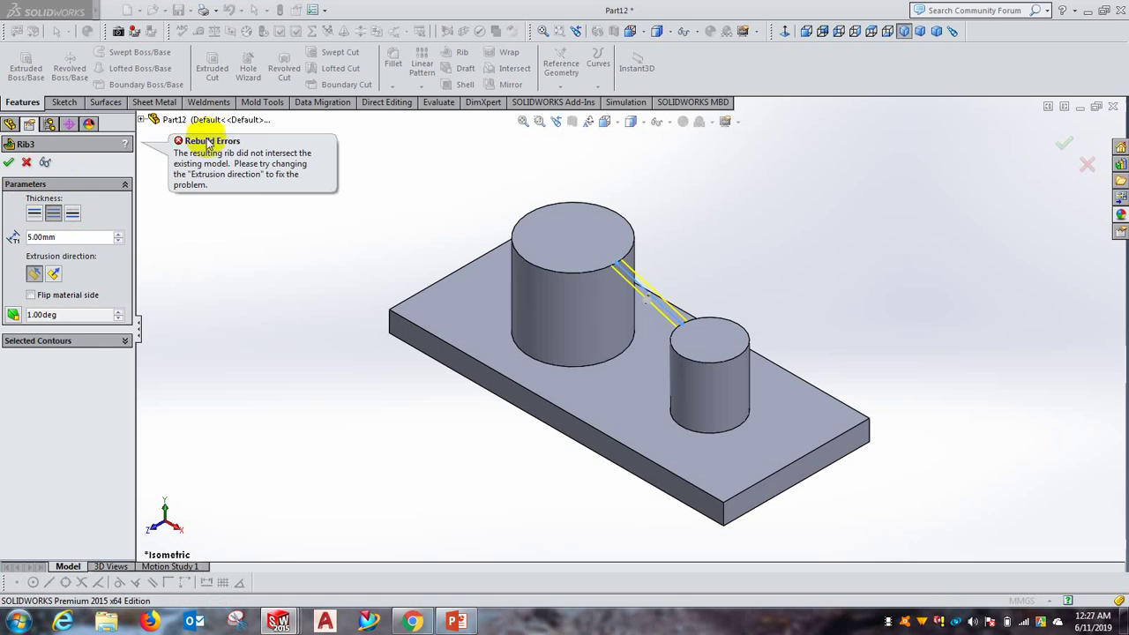
left_click(26, 164)
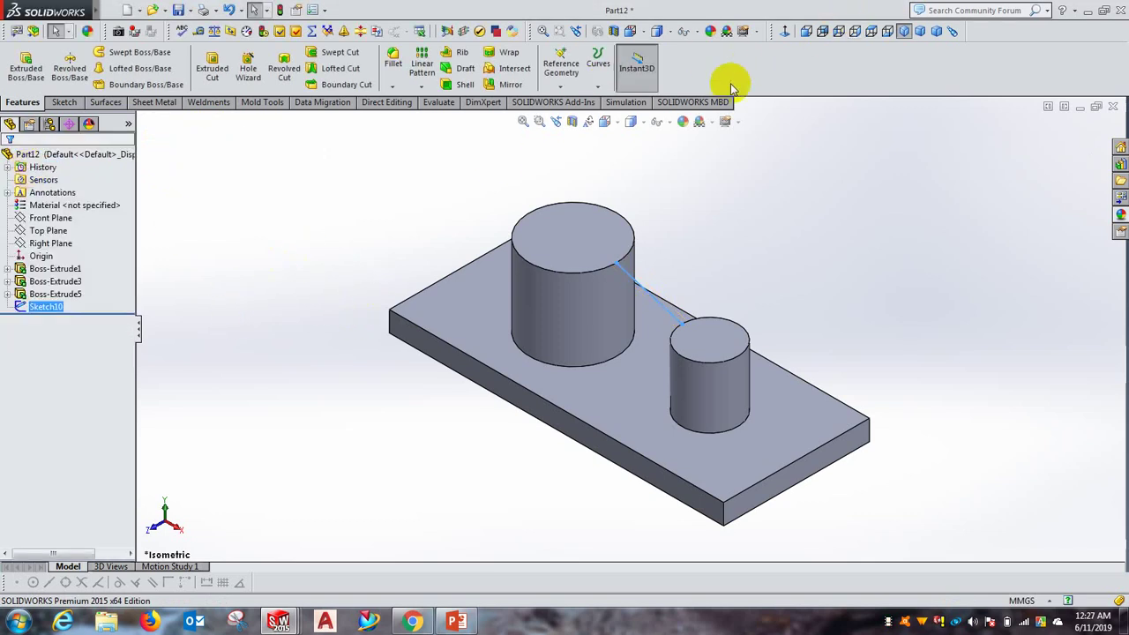
Step: Zoom in front-on and add a short extension line at Sketch10's tall-cylinder end
left_click(785, 31)
scroll(636, 292, "down", 3)
scroll(635, 294, "down", 2)
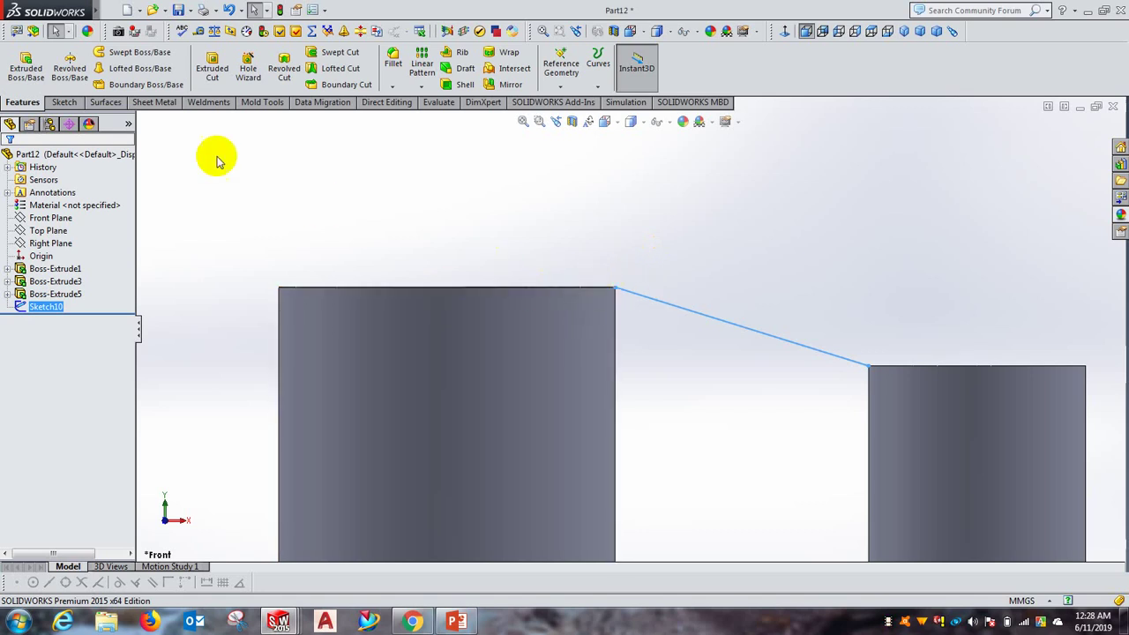
left_click(65, 102)
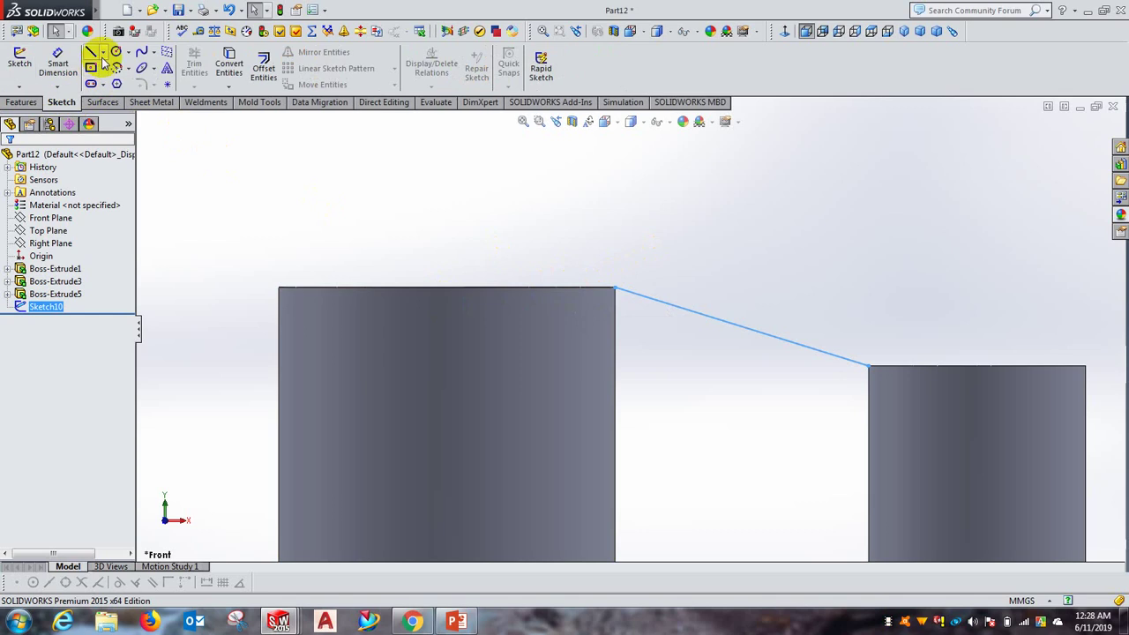
left_click(92, 54)
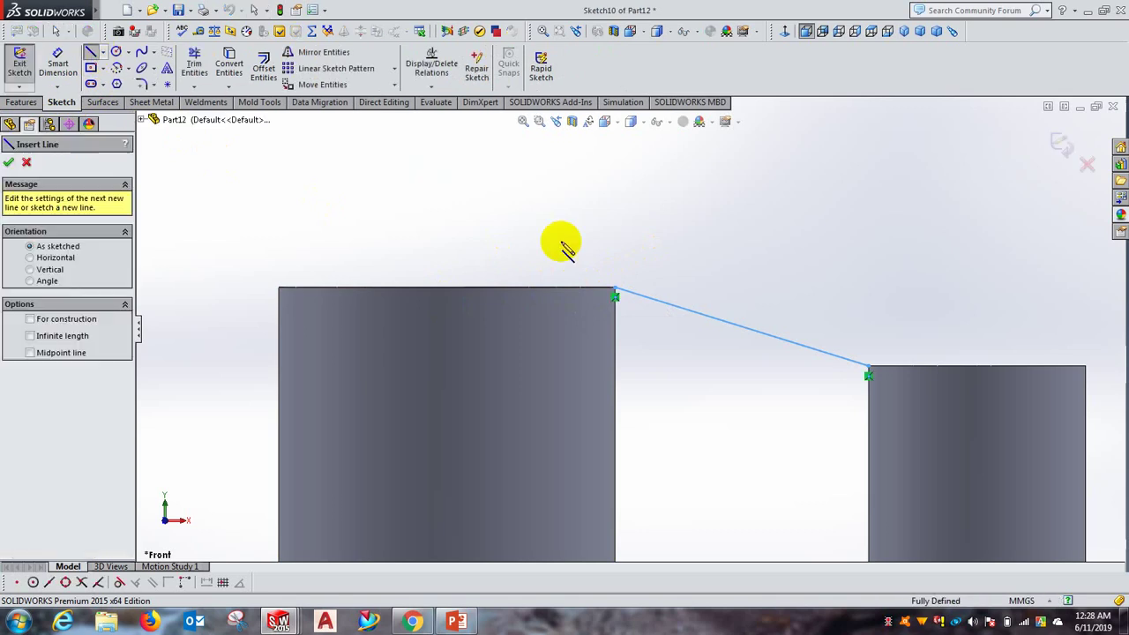
left_click(615, 290)
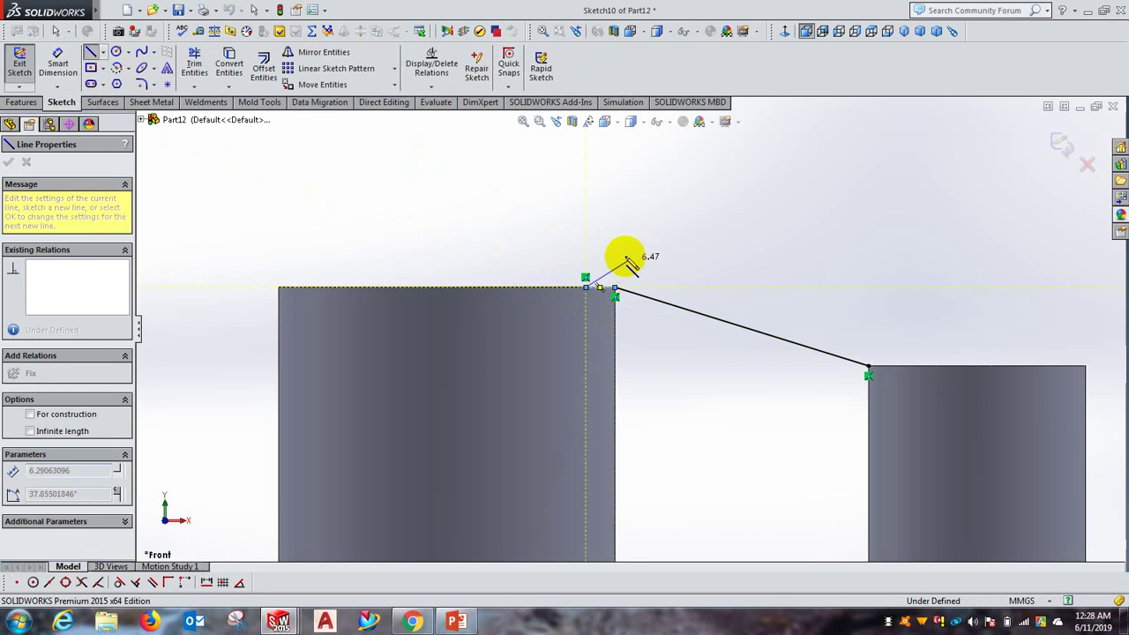
right_click(650, 270)
left_click(653, 273)
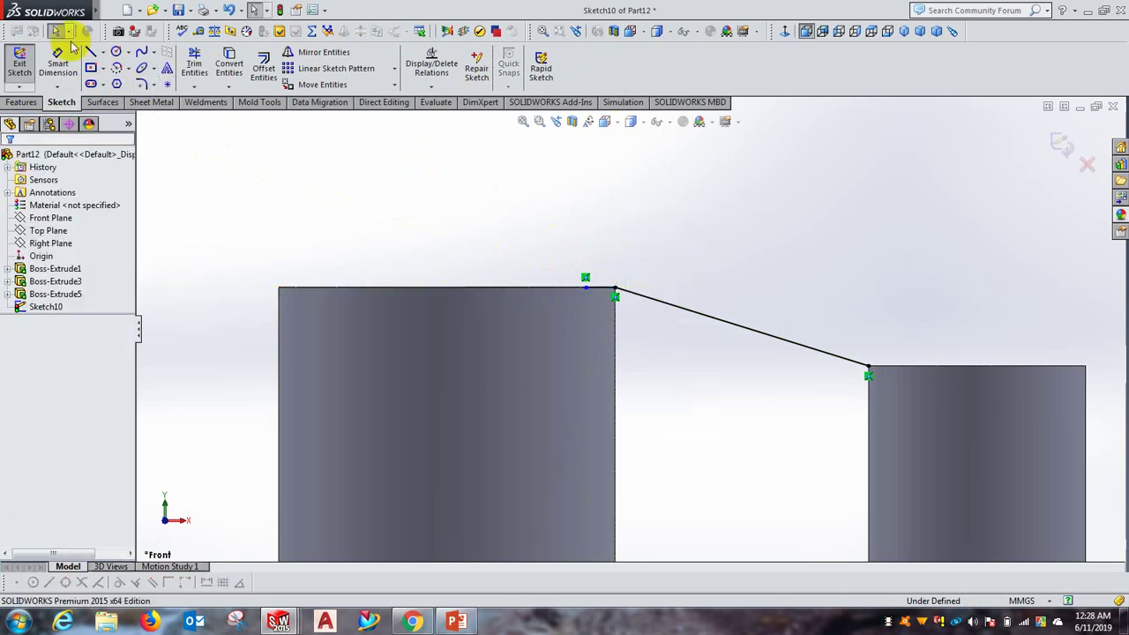
Step: Add a matching short line onto the short cylinder's top and close Sketch10
left_click(90, 55)
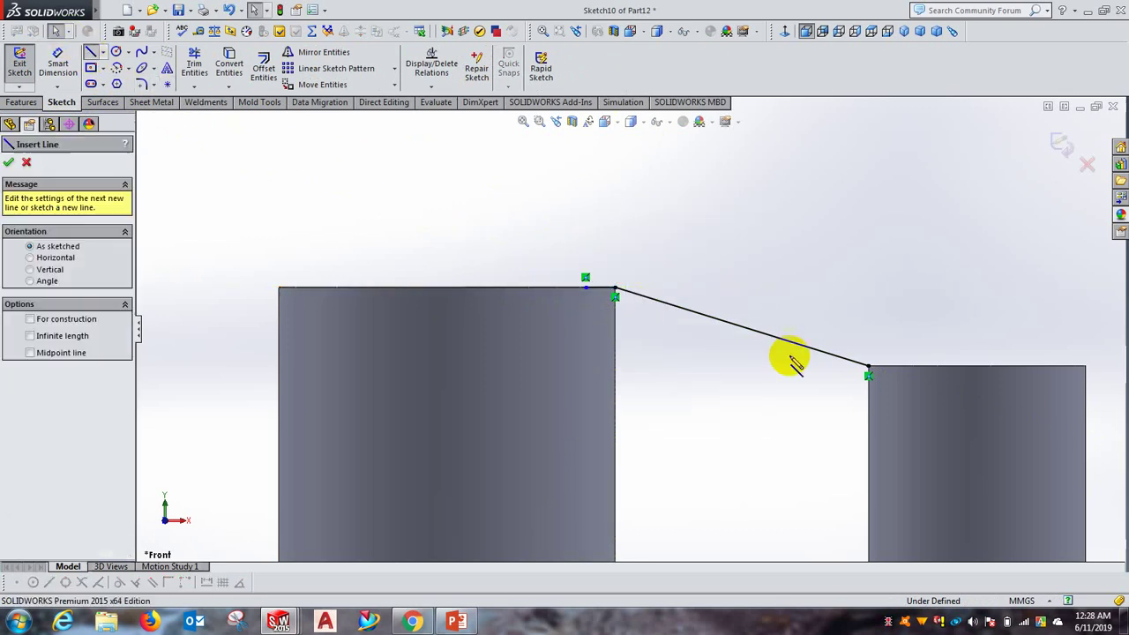
left_click(869, 367)
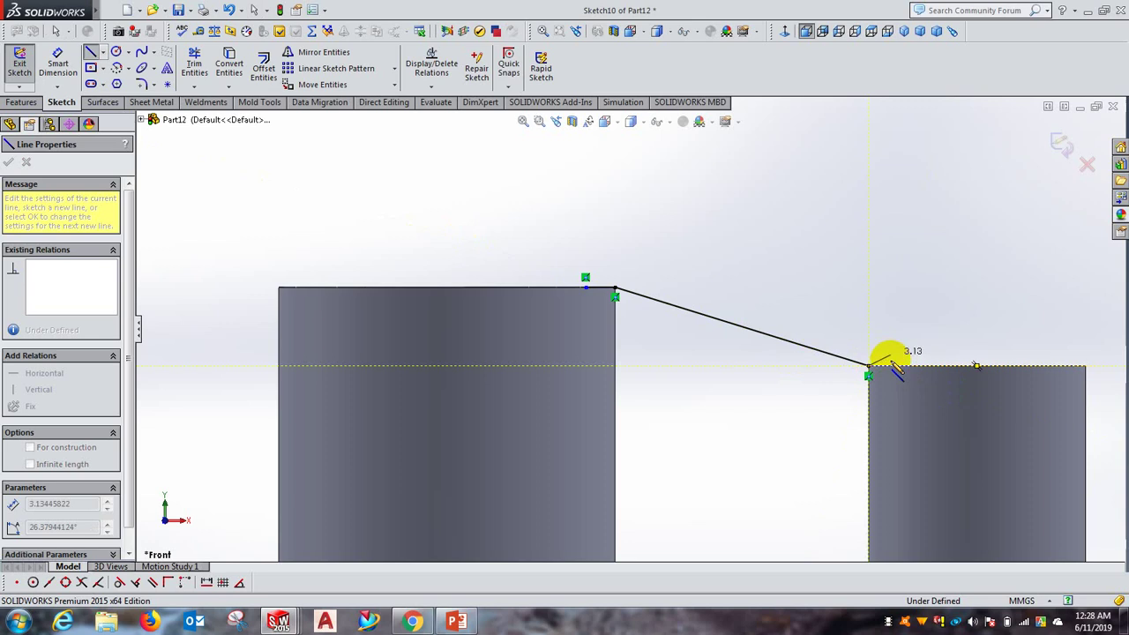
right_click(908, 335)
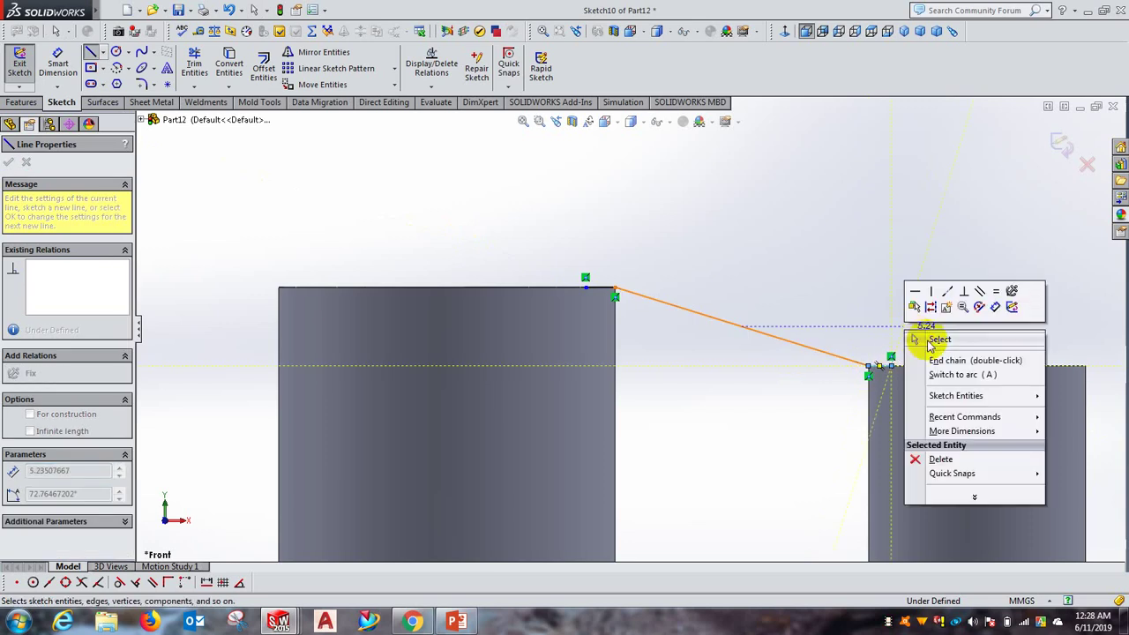
left_click(948, 358)
key("Escape")
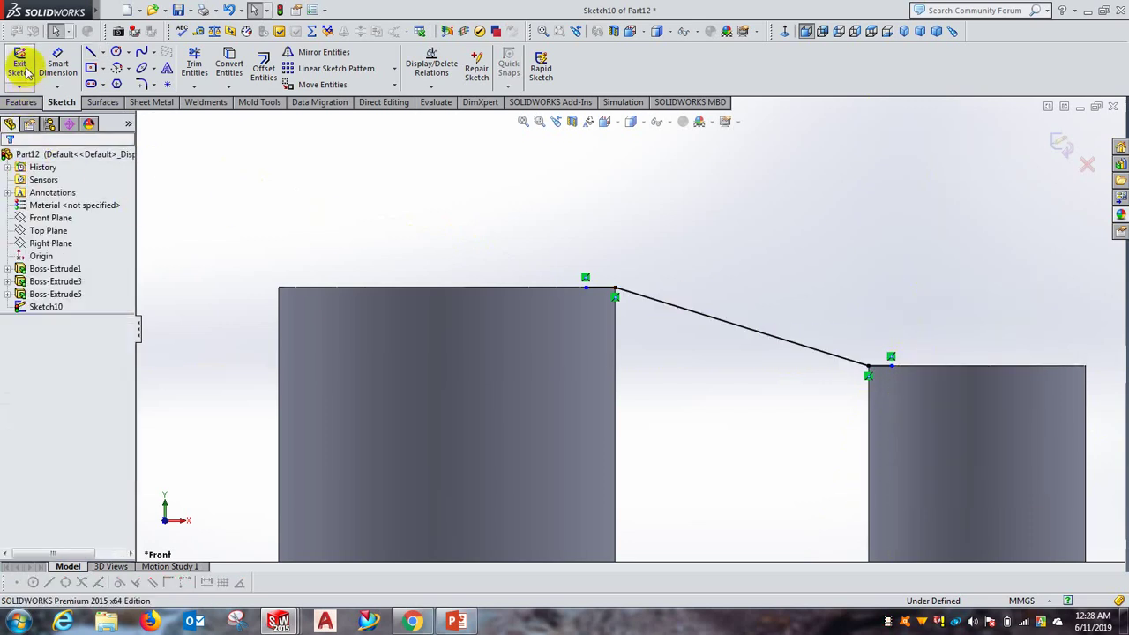
left_click(22, 69)
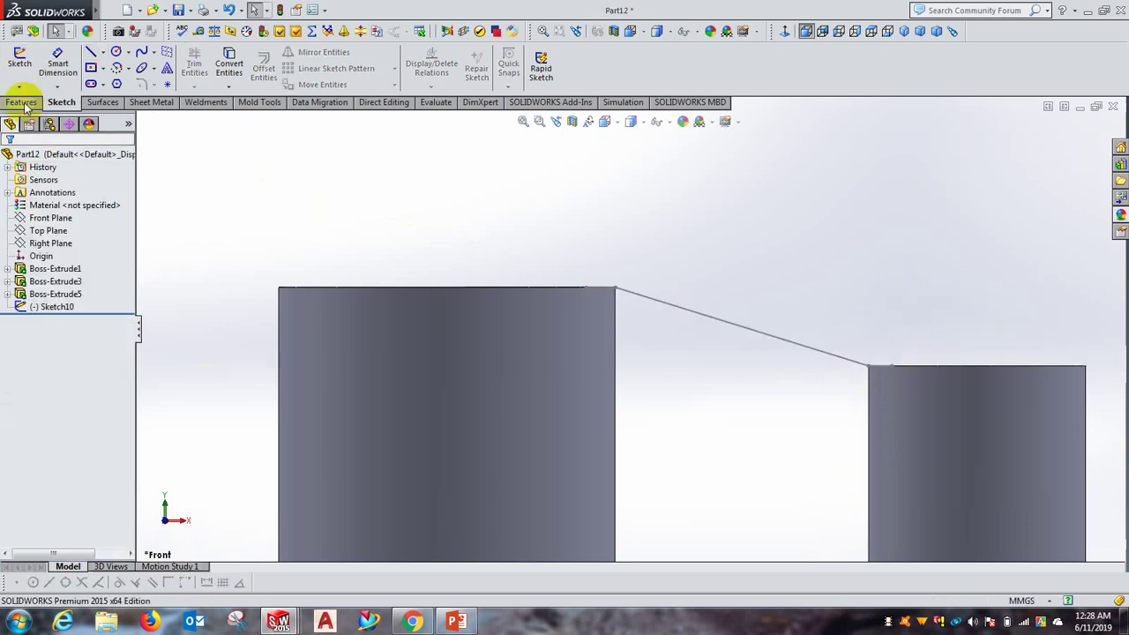
left_click(22, 103)
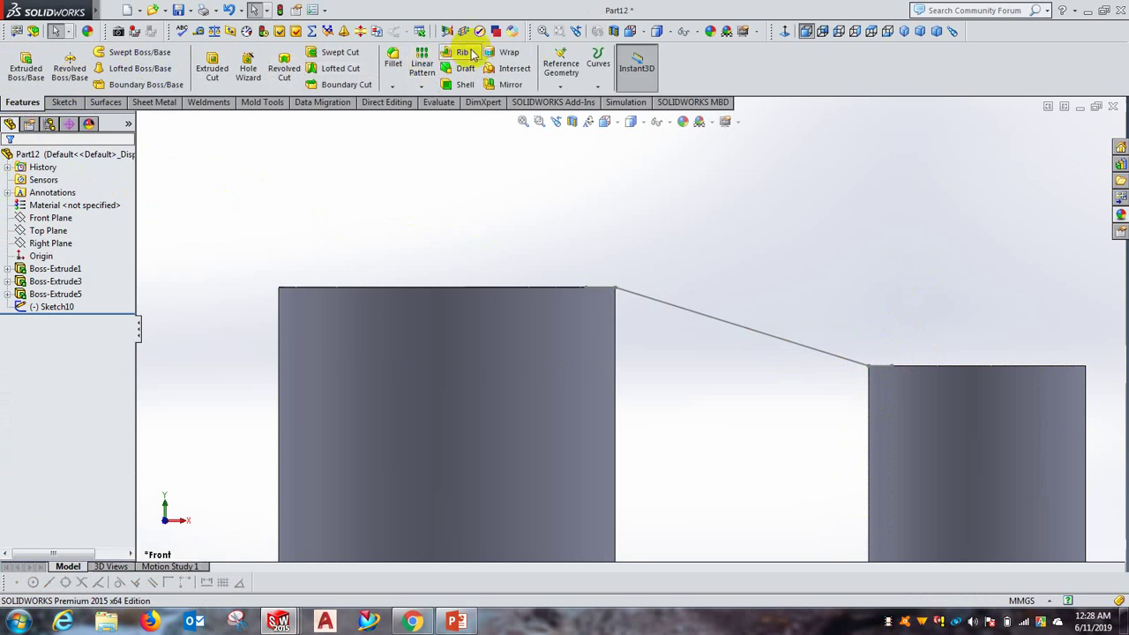
Step: Create Rib4 from Sketch10's slanted line as a 5.00mm web between the cylinders
left_click(470, 54)
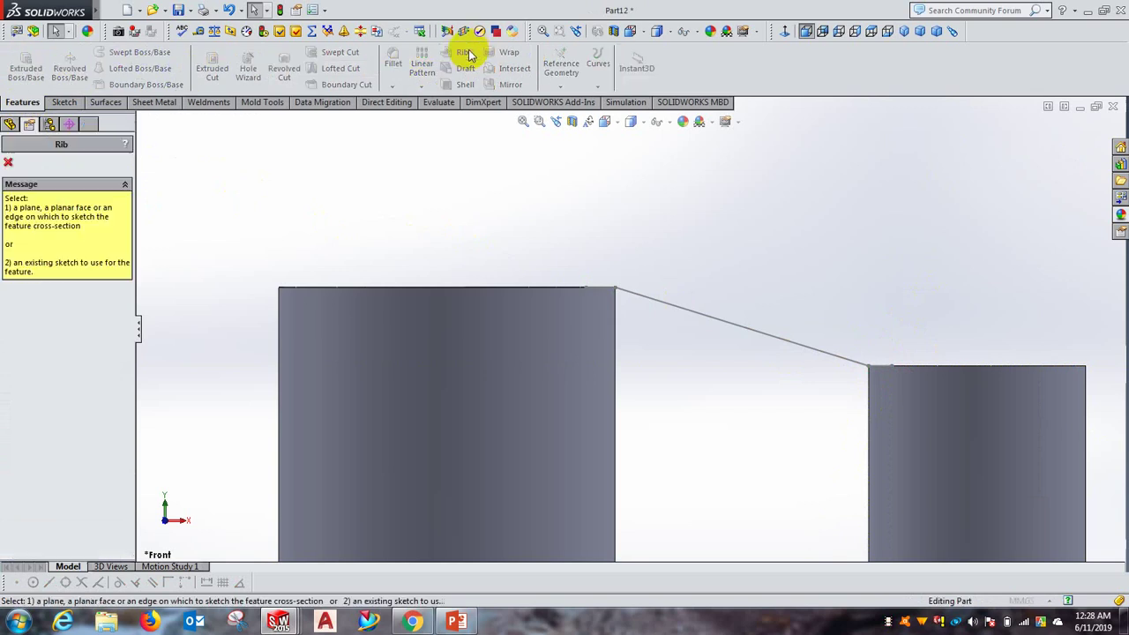
left_click(716, 326)
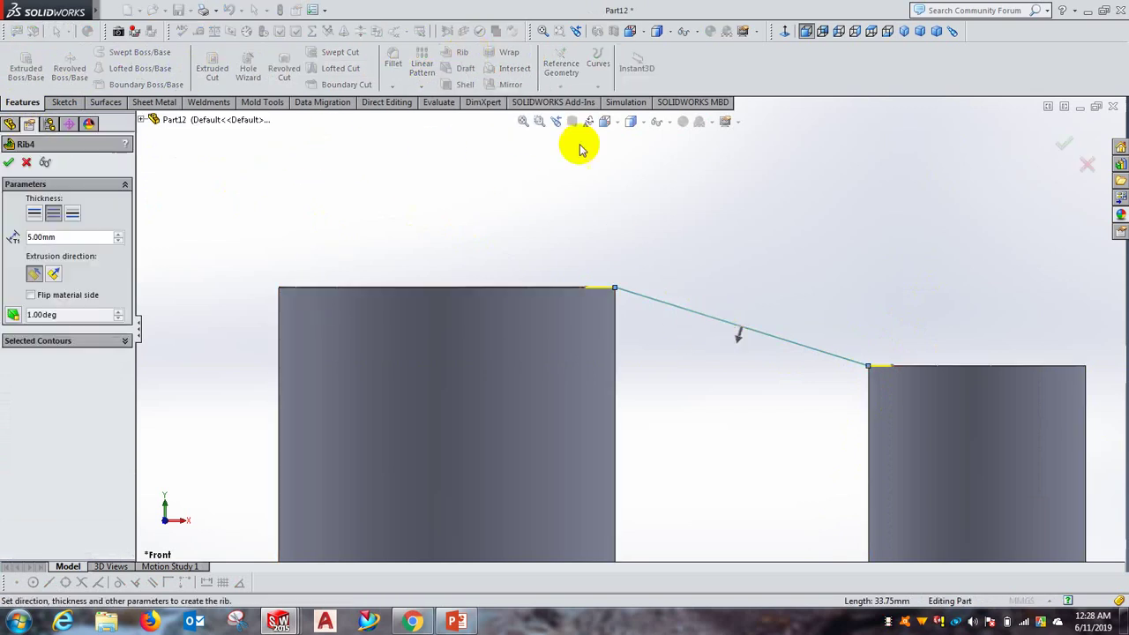
left_click(905, 33)
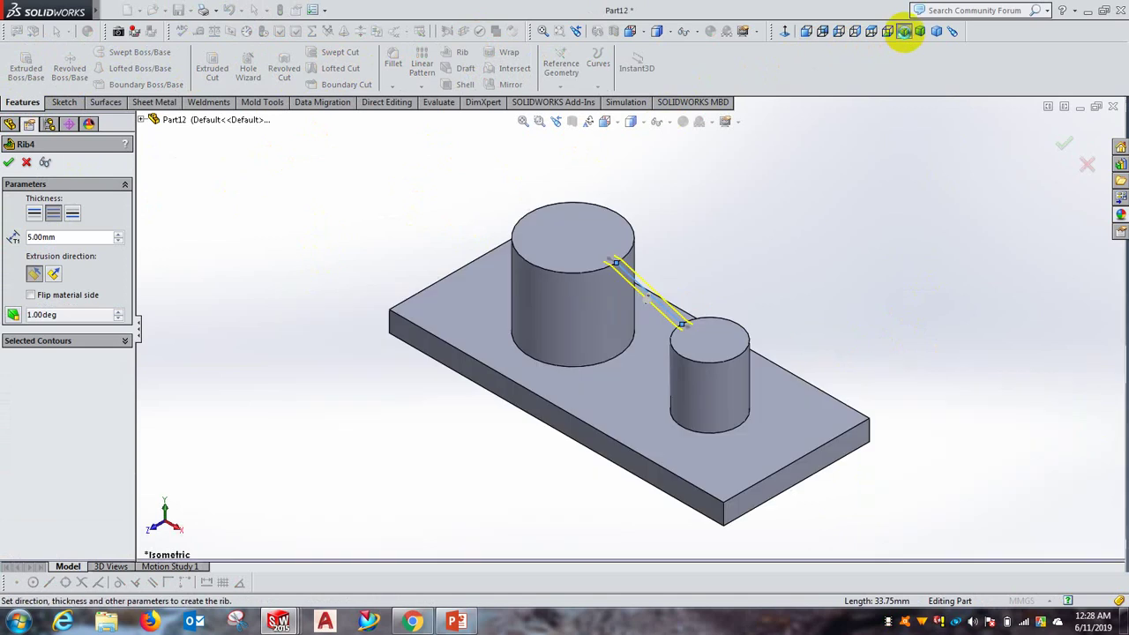
left_click(8, 164)
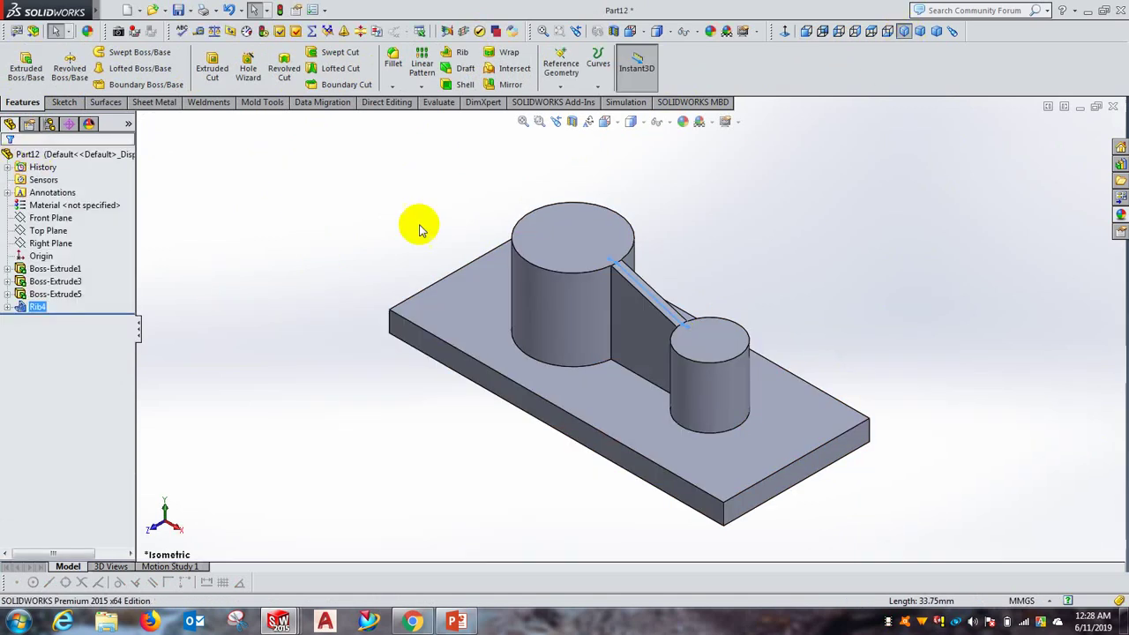
Step: Clear the selection, then start Sketch11 on the tall cylinder's top face
left_click(764, 233)
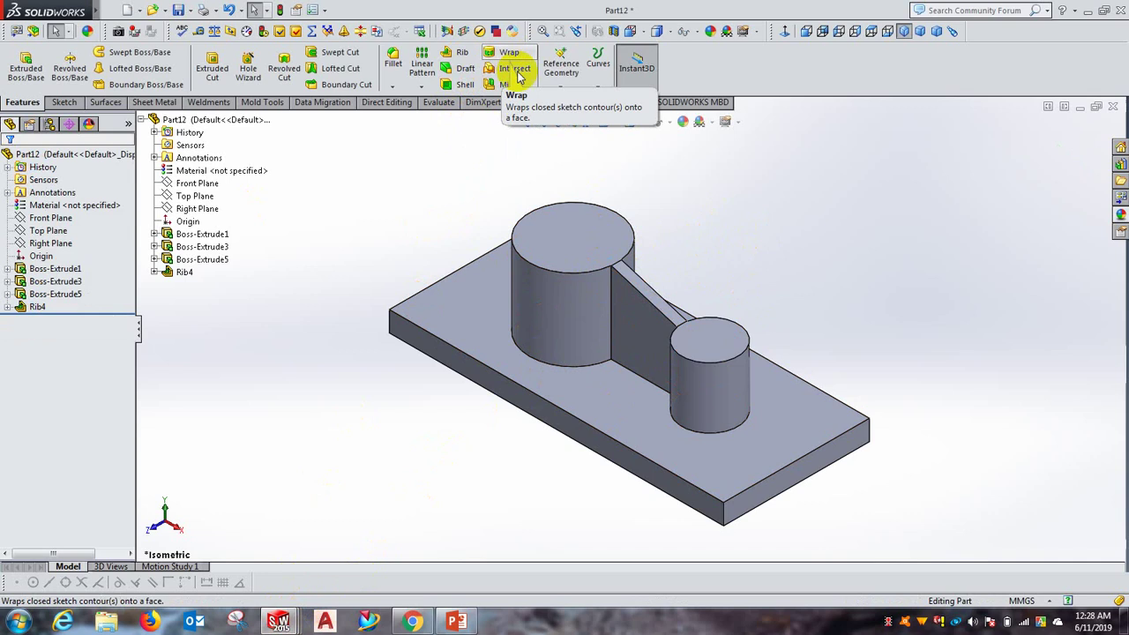
left_click(581, 233)
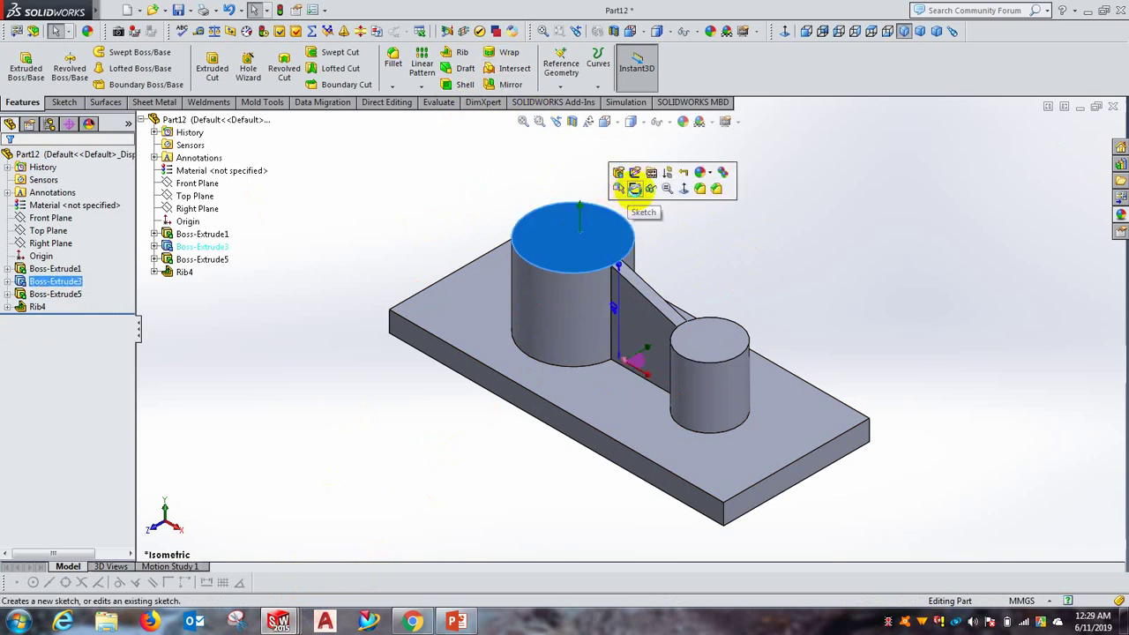
left_click(634, 188)
Step: In a top-down view, draw a horizontal straight slot inside the tall cylinder's circle and close Sketch11
left_click(787, 33)
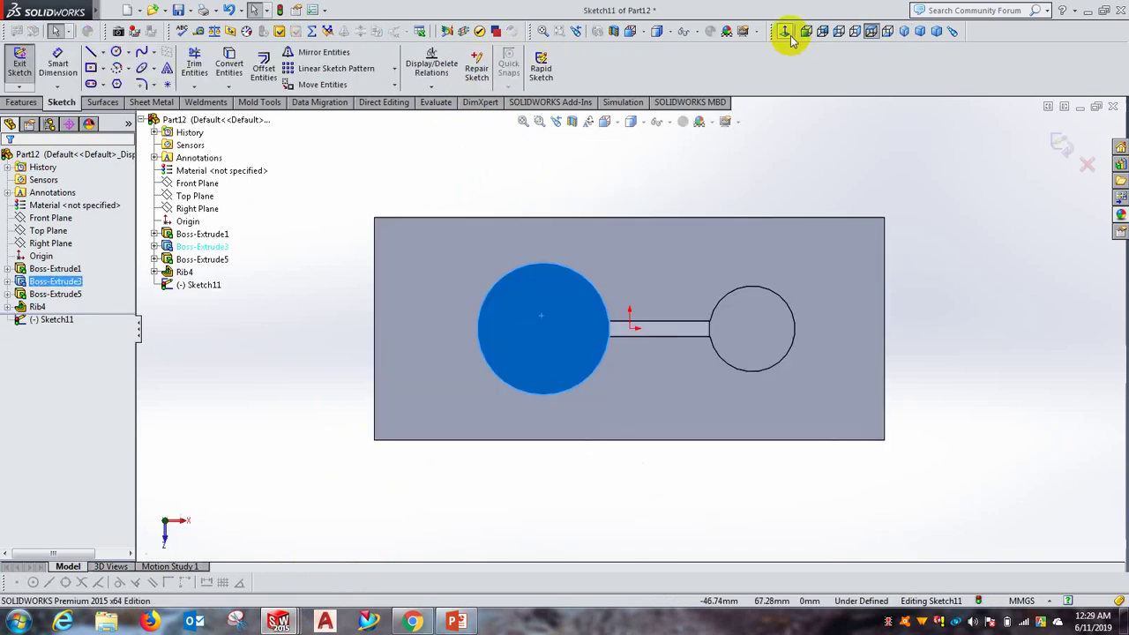
left_click(90, 84)
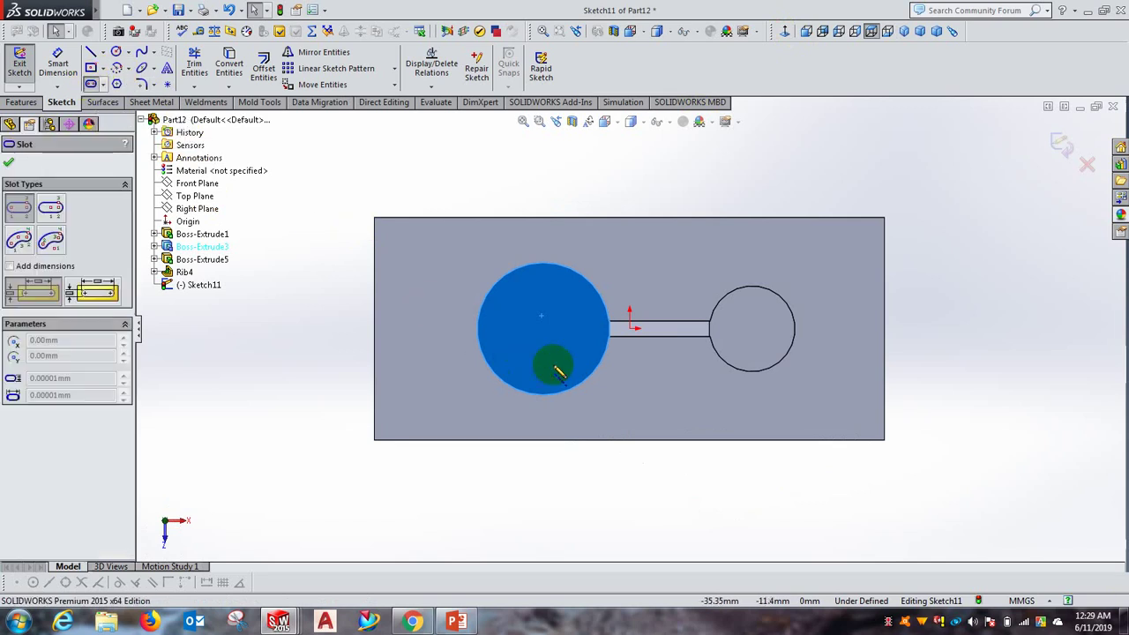
left_click(504, 322)
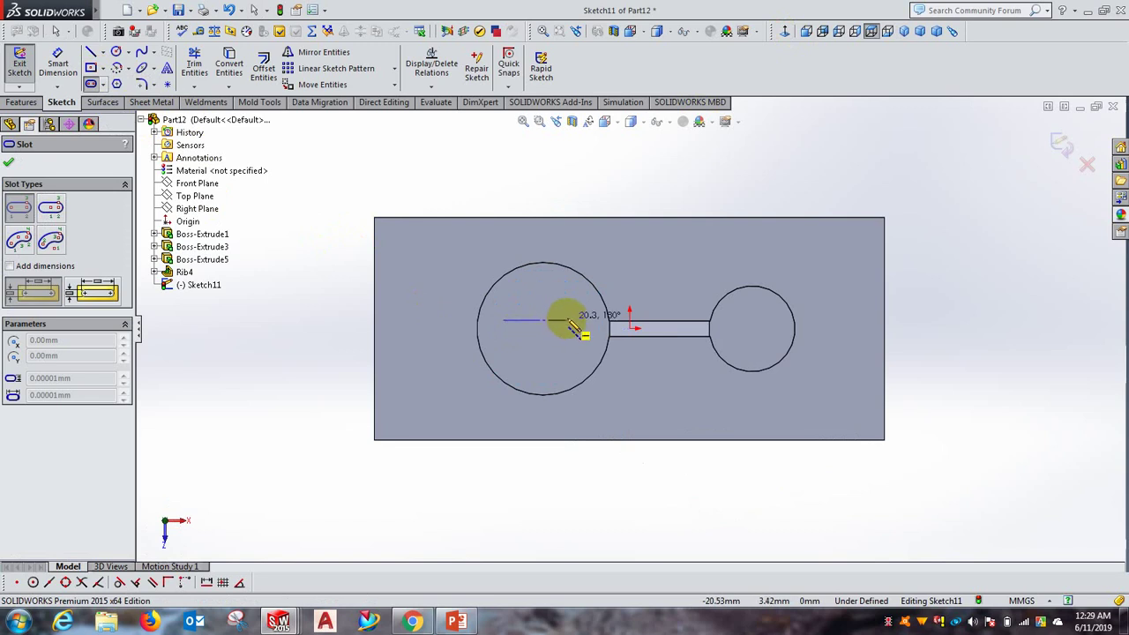
left_click(567, 319)
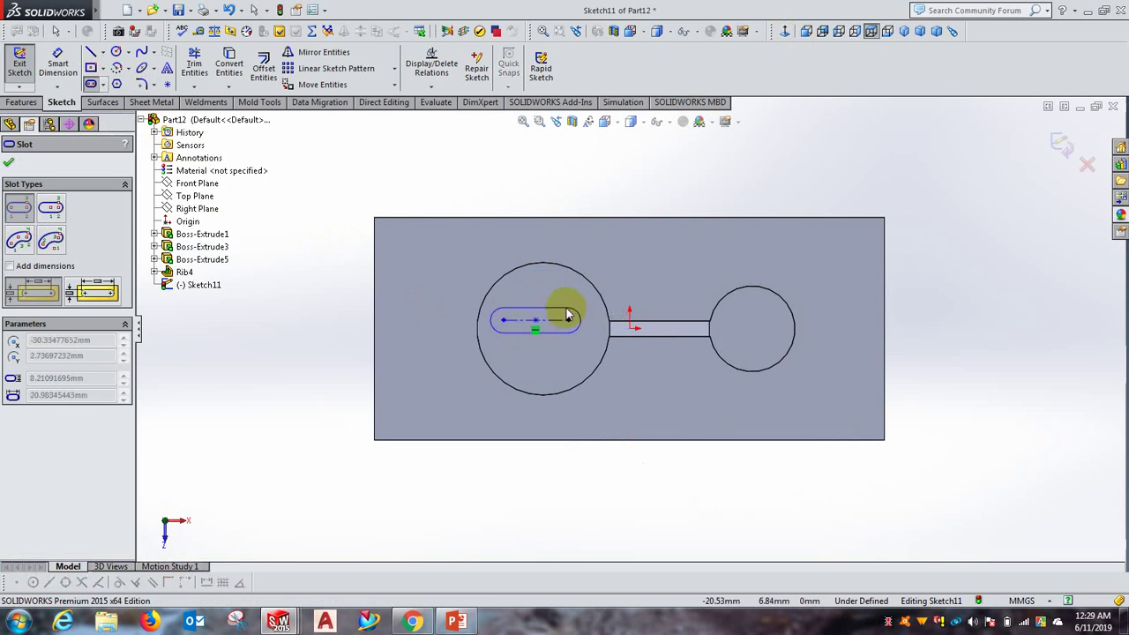
left_click(567, 316)
right_click(612, 189)
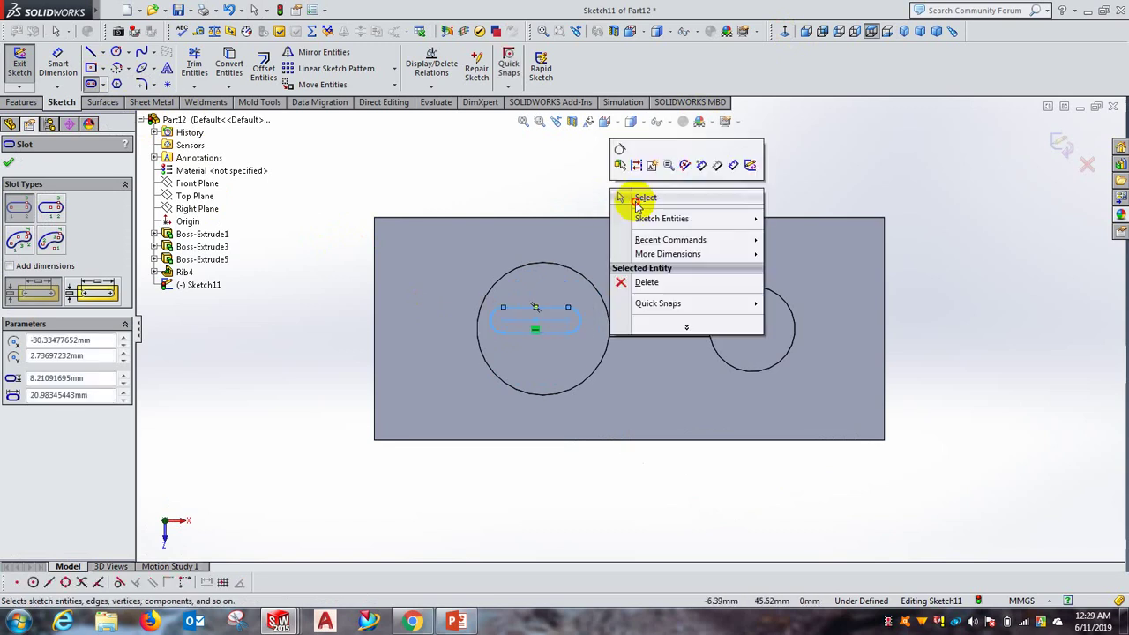
left_click(645, 197)
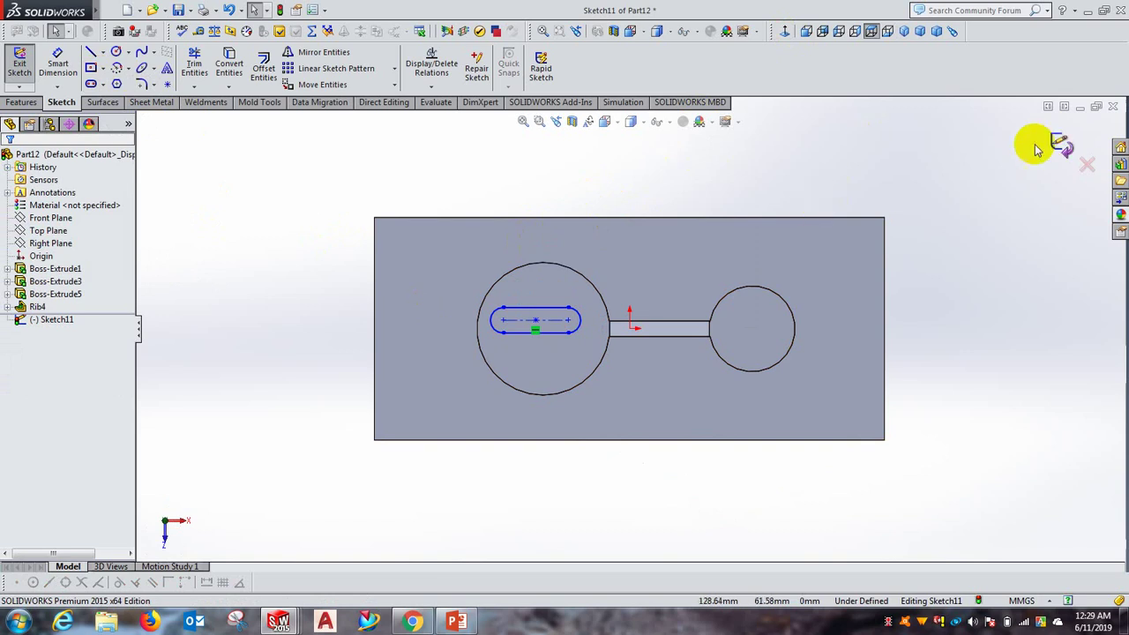
left_click(20, 63)
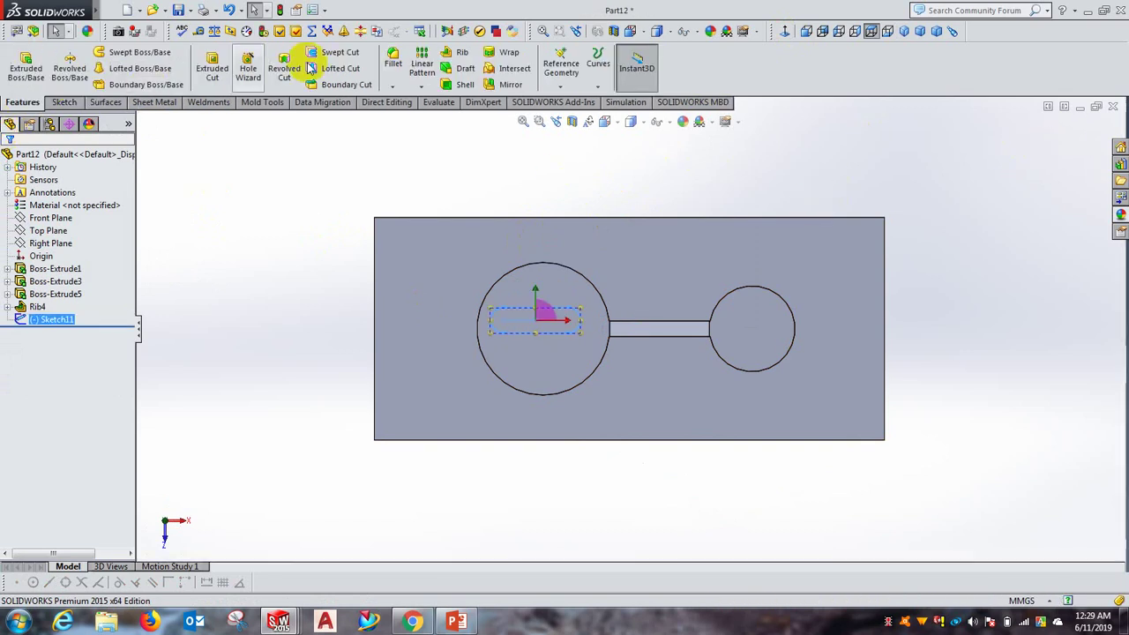
Step: Emboss the slot sketch 2.50mm onto the tall cylinder's top face as Wrap2, viewed isometrically
left_click(505, 54)
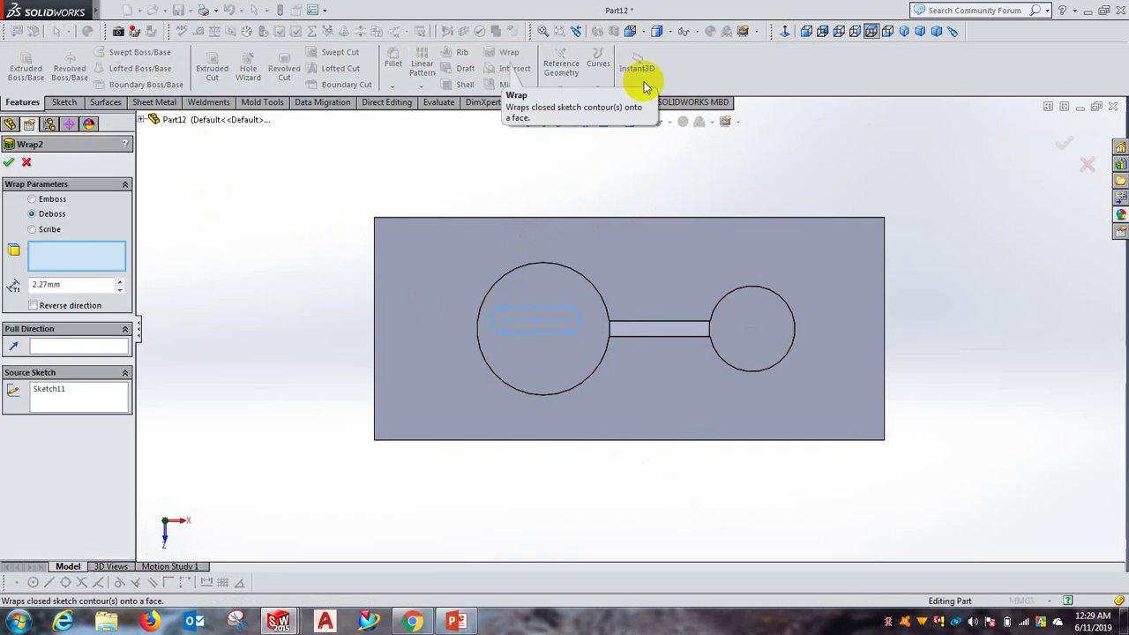
left_click(903, 35)
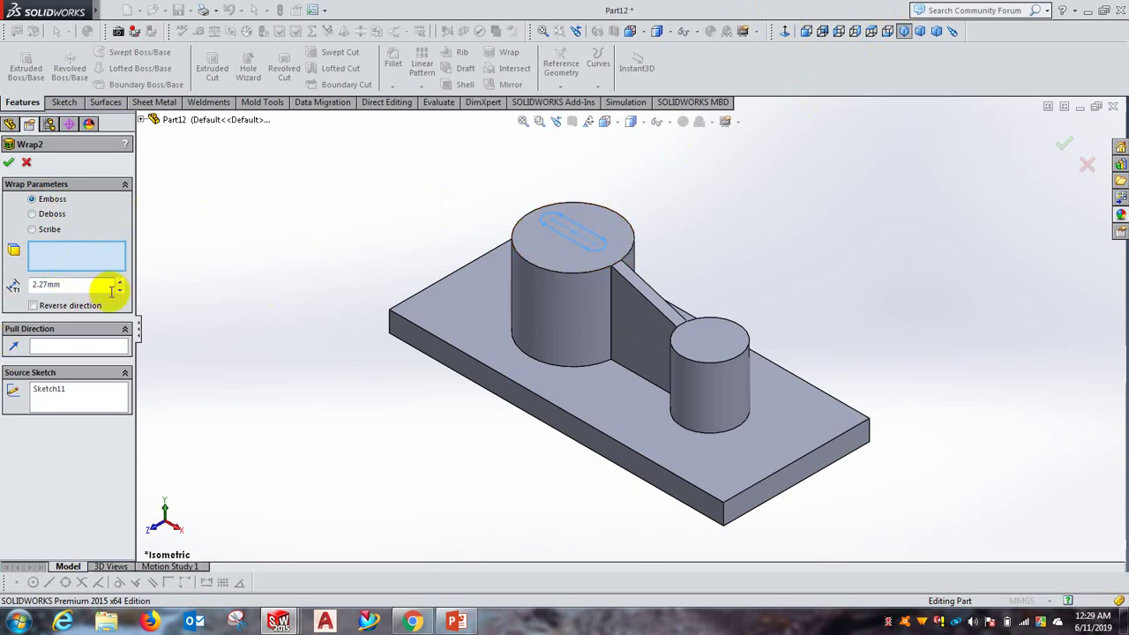
left_click_drag(87, 283, 46, 283)
type("2.5")
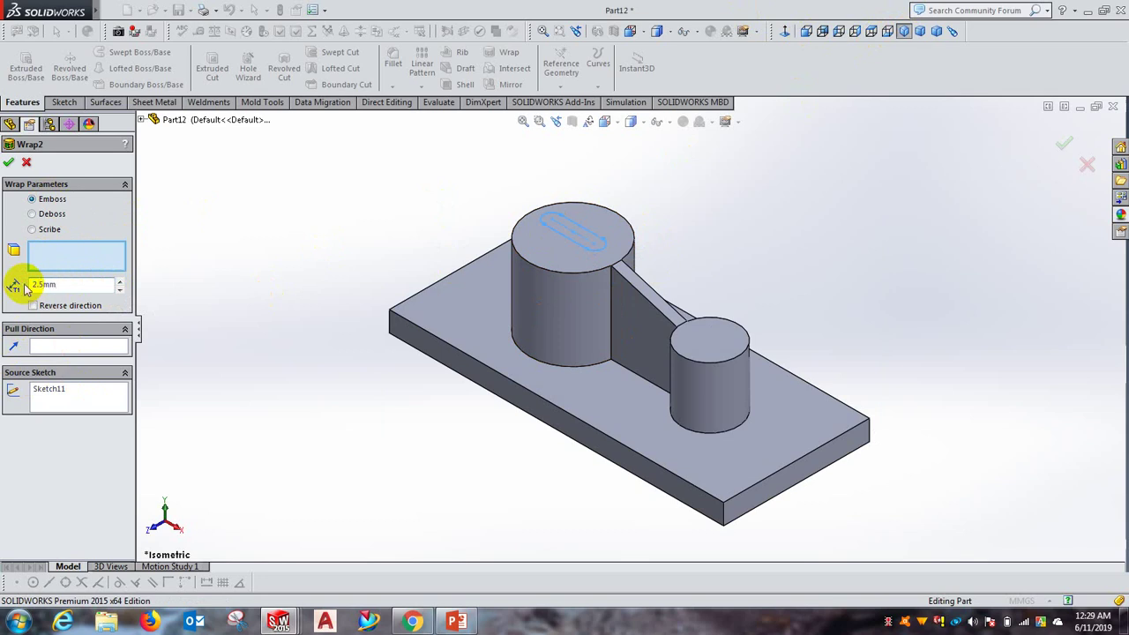
left_click(8, 165)
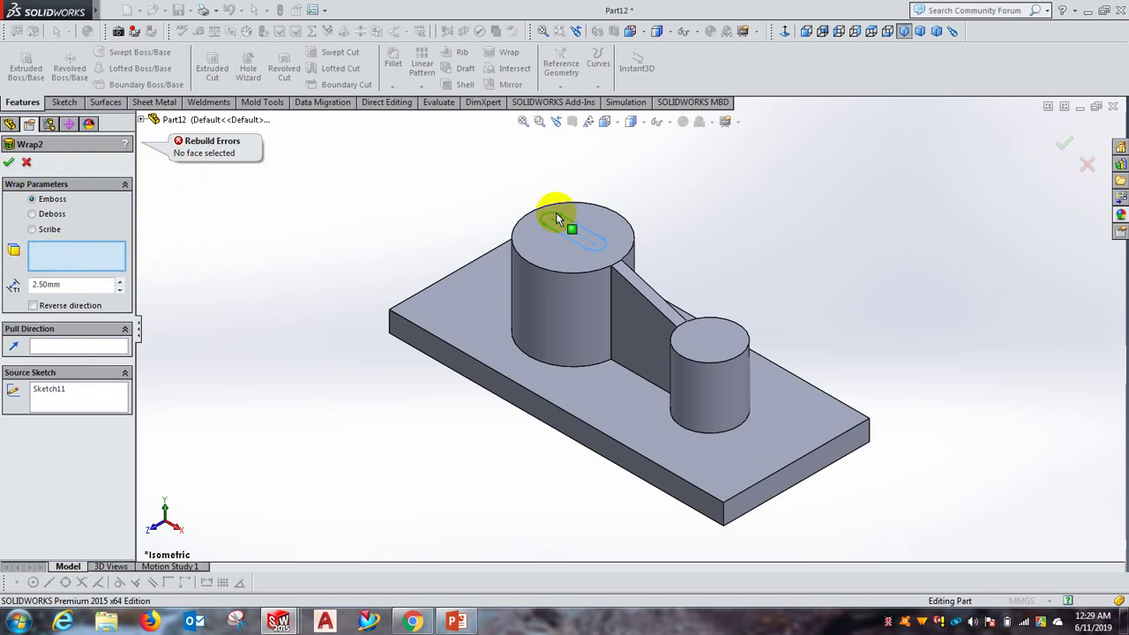
left_click(553, 247)
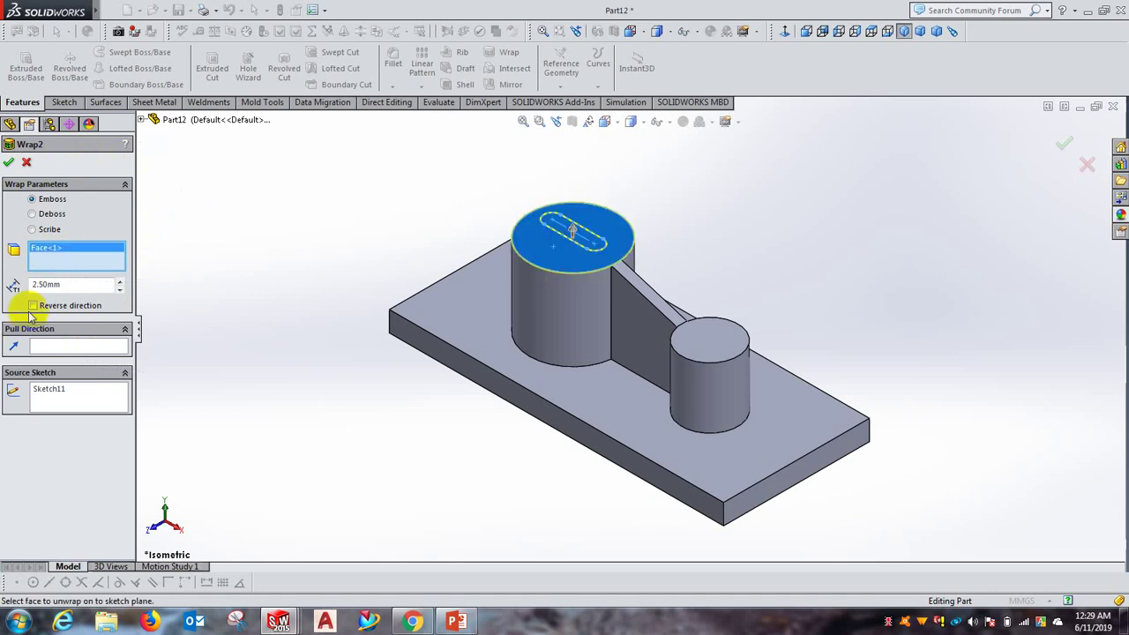
left_click(9, 166)
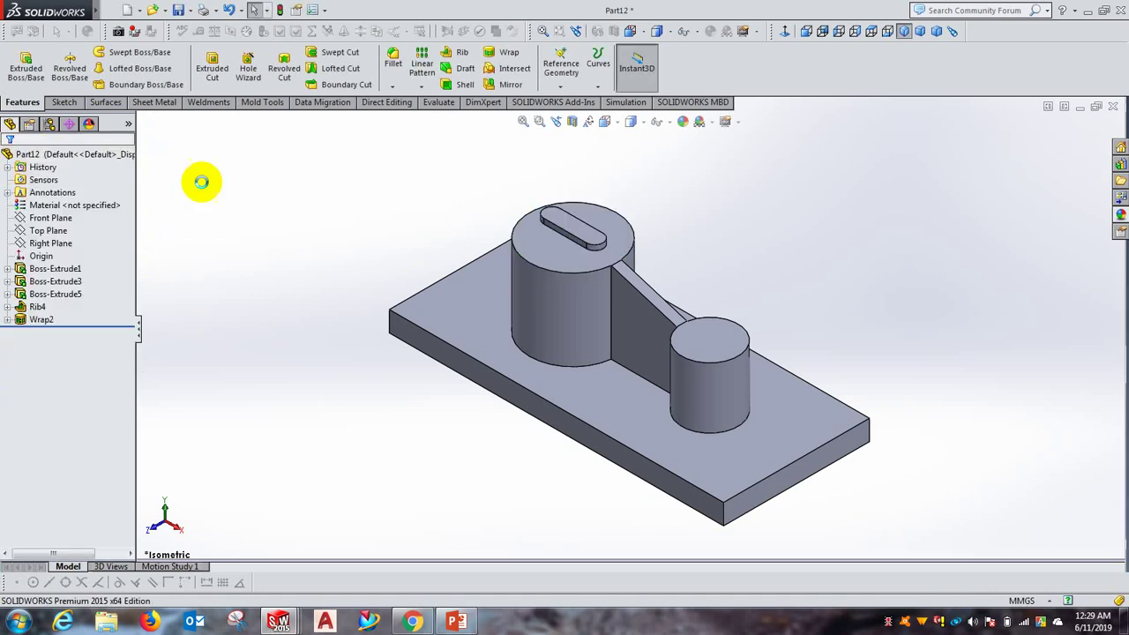
scroll(600, 212, "down", 2)
scroll(605, 216, "up", 3)
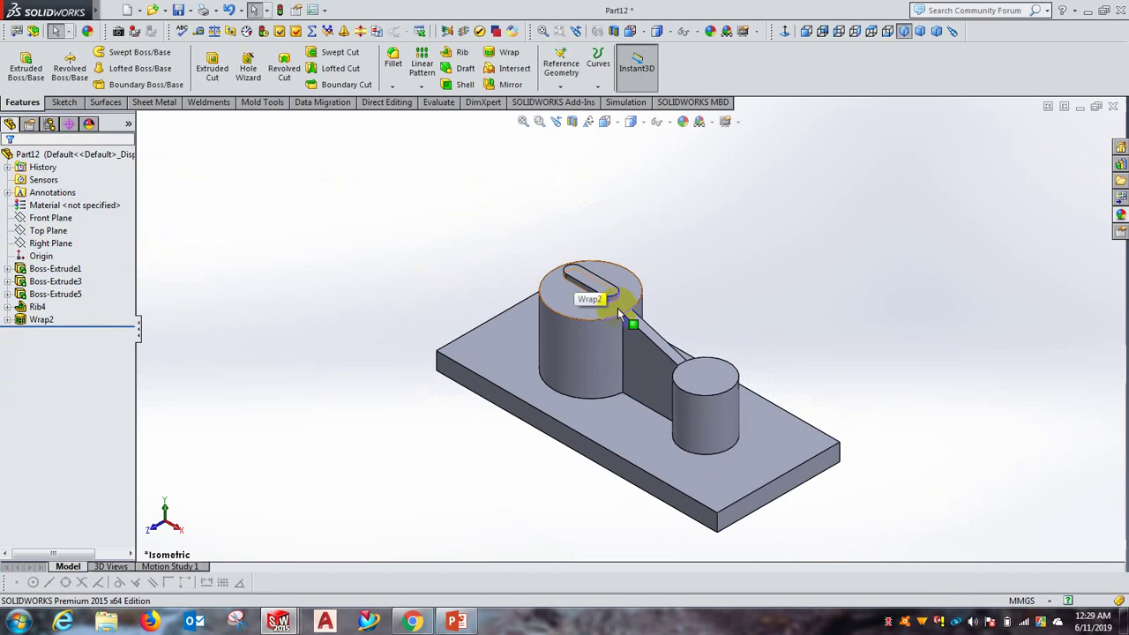
scroll(618, 291, "down", 3)
right_click(30, 321)
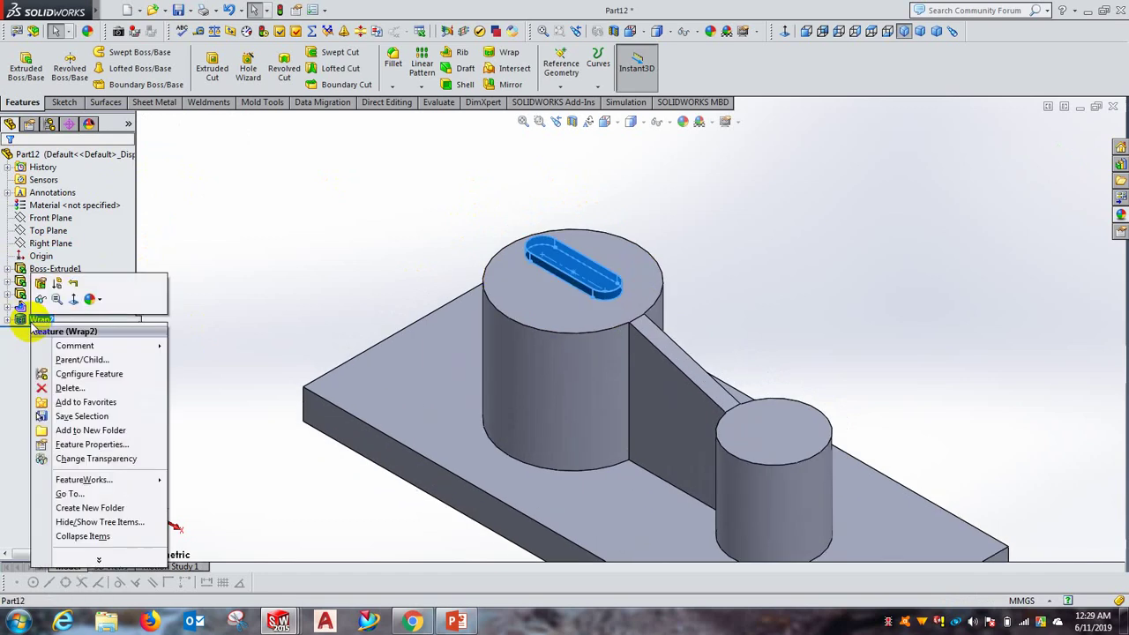
left_click(40, 283)
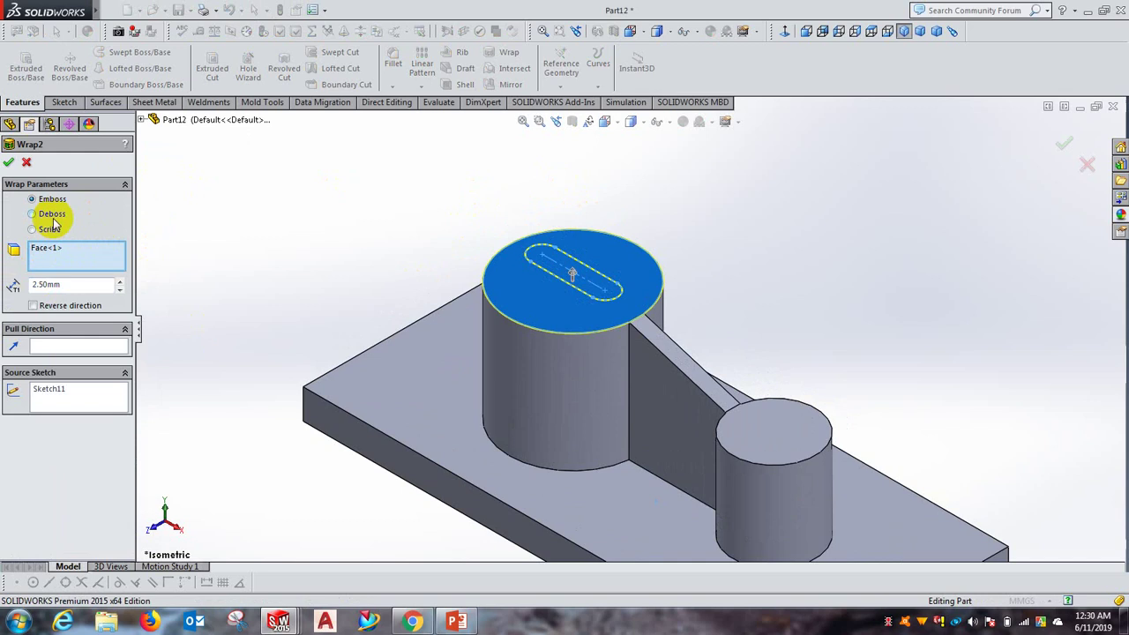
left_click(51, 214)
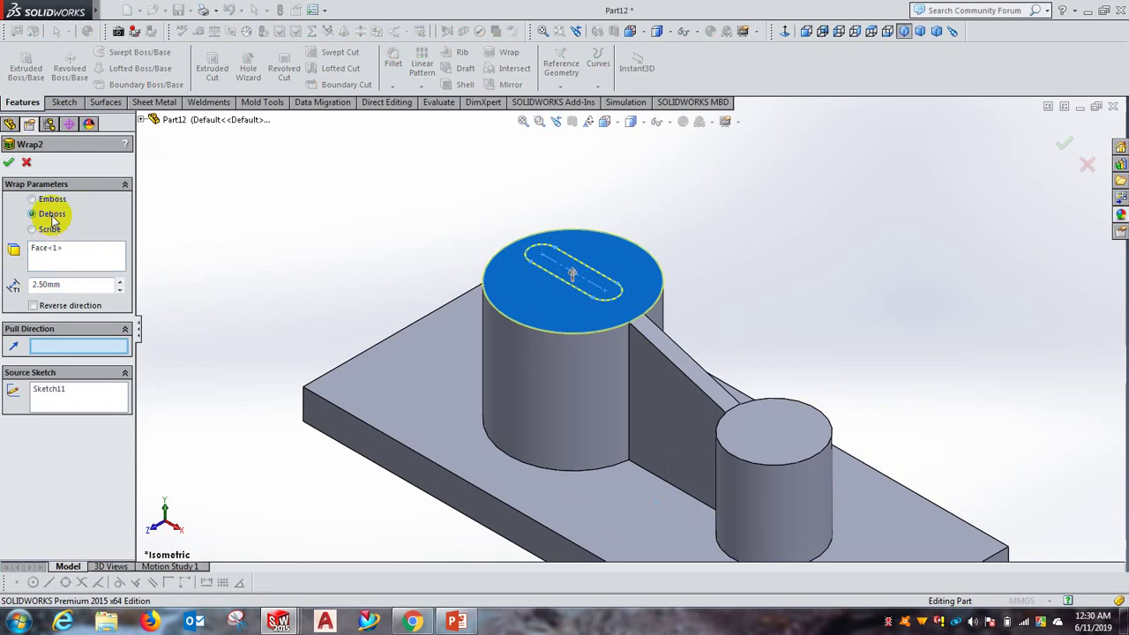
left_click(11, 165)
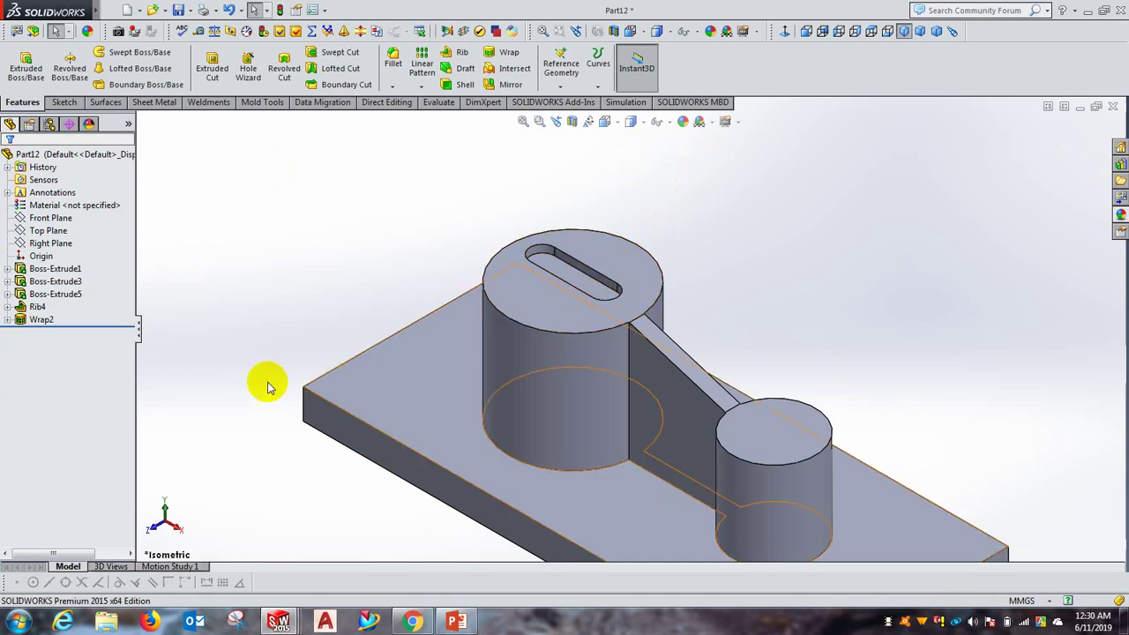
right_click(38, 323)
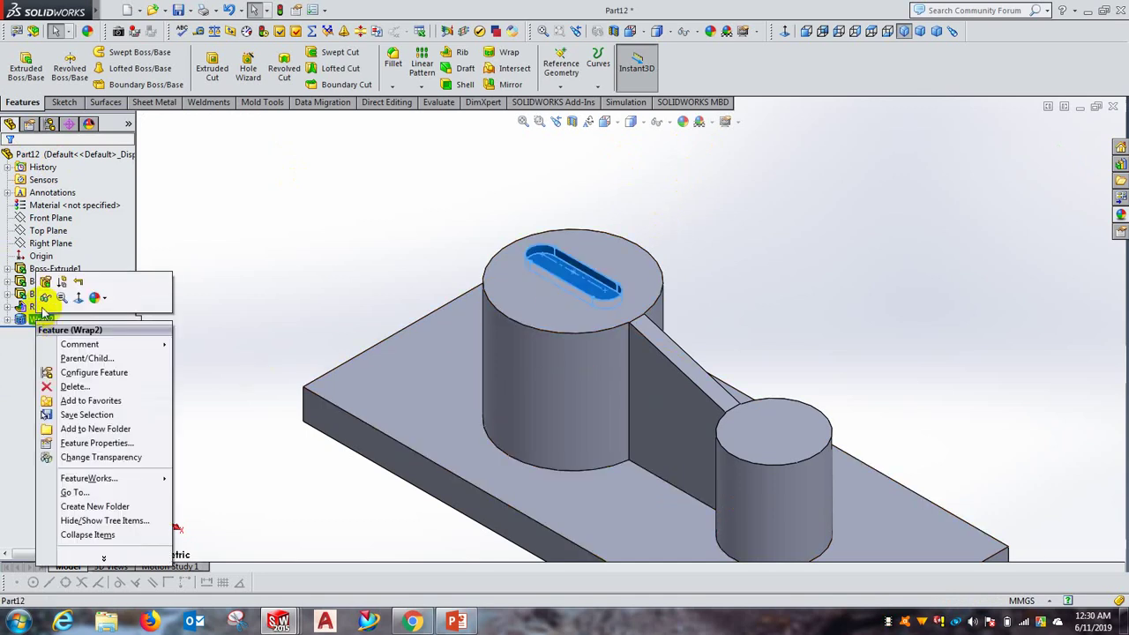
left_click(51, 284)
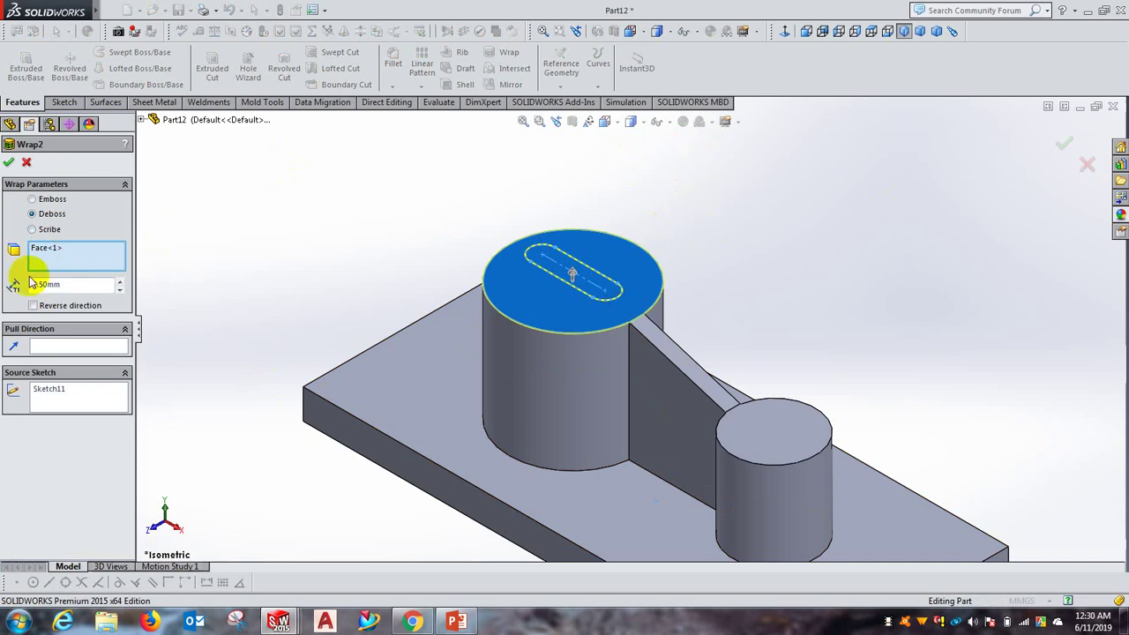
left_click(32, 229)
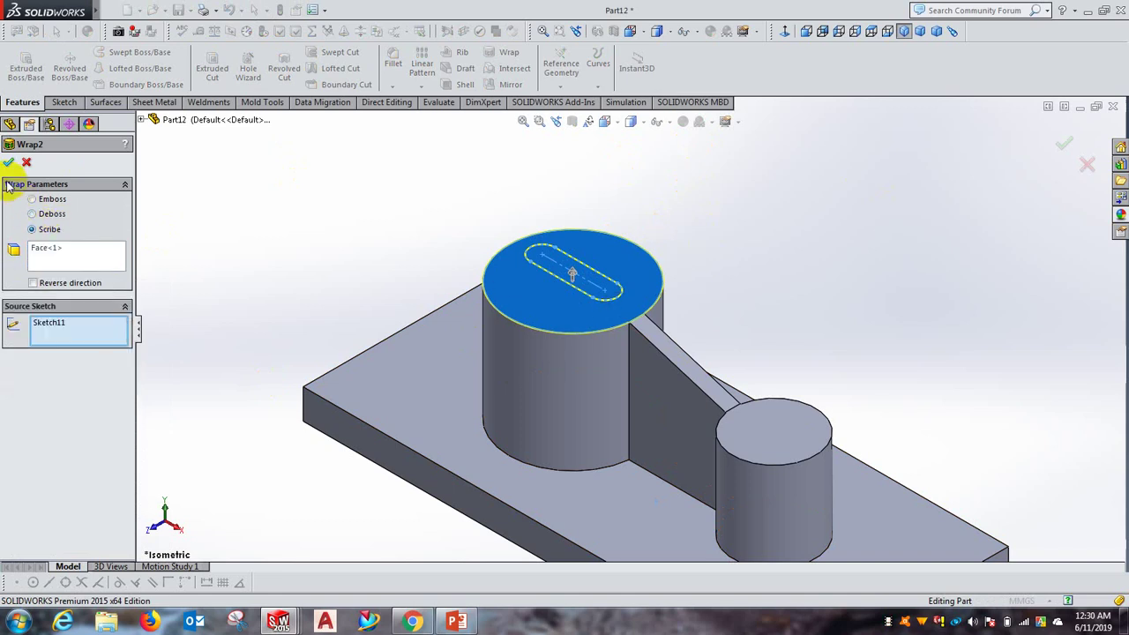
left_click(9, 164)
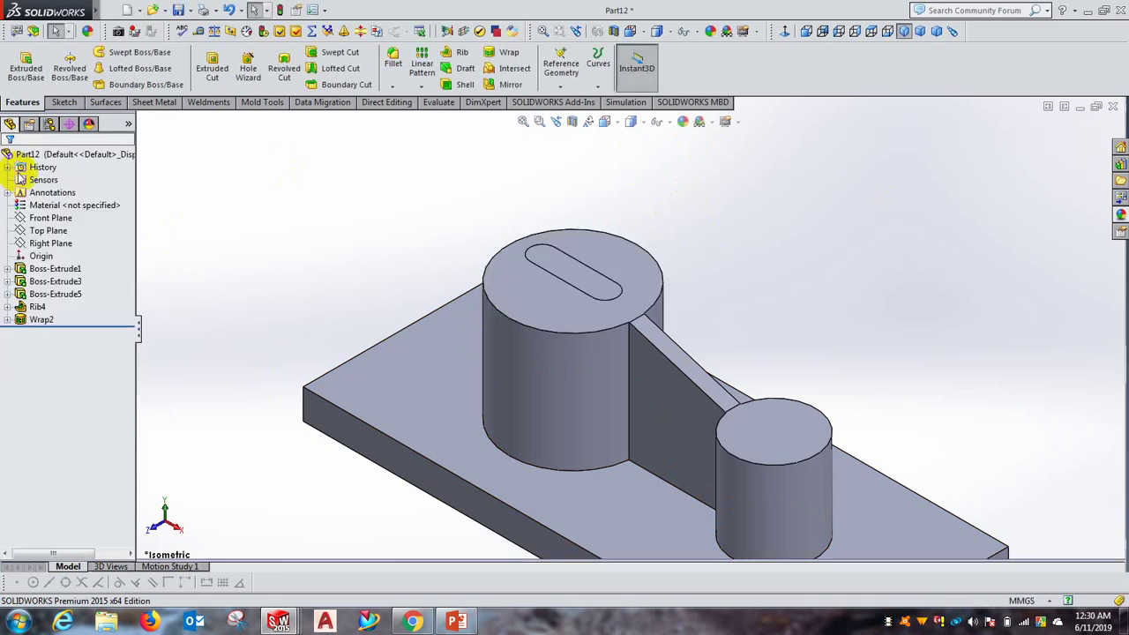
right_click(38, 326)
left_click(36, 282)
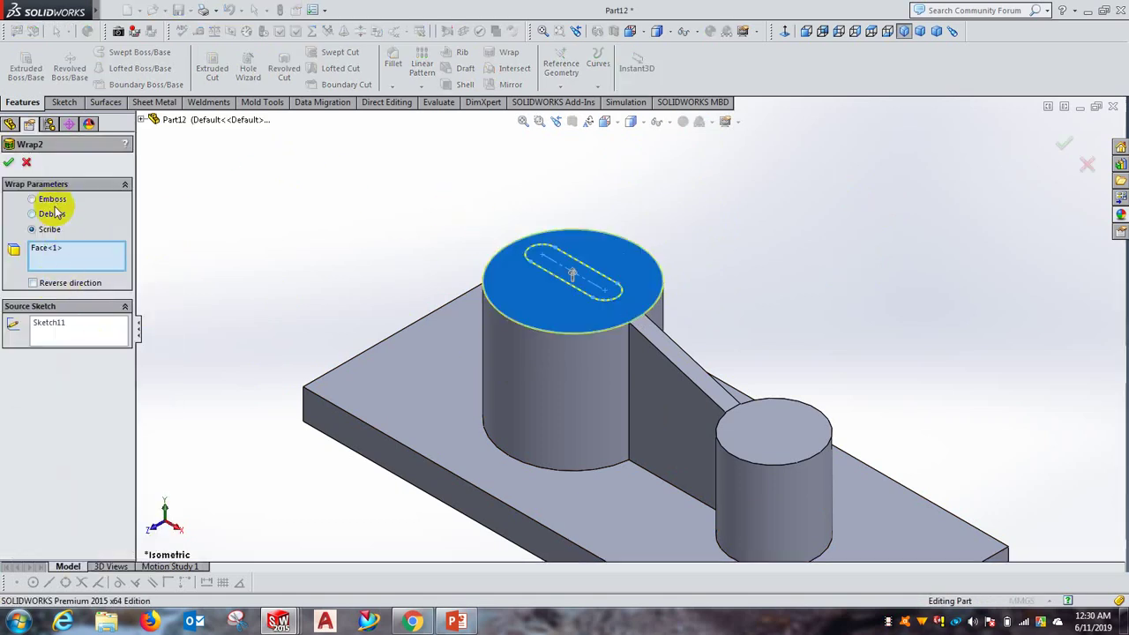
left_click(51, 200)
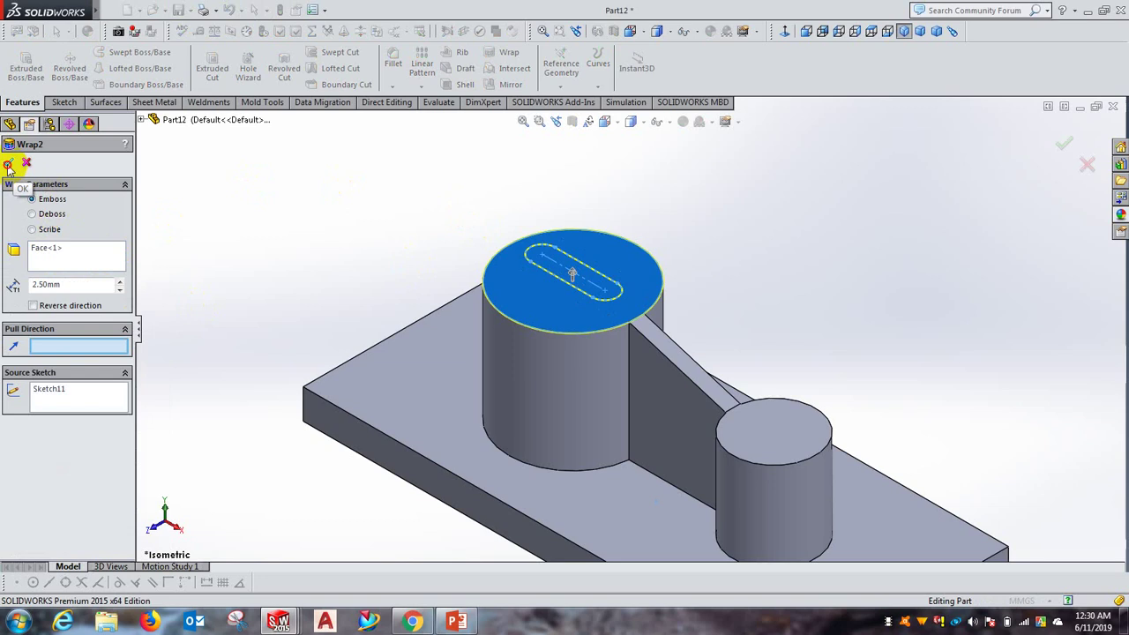
left_click(9, 164)
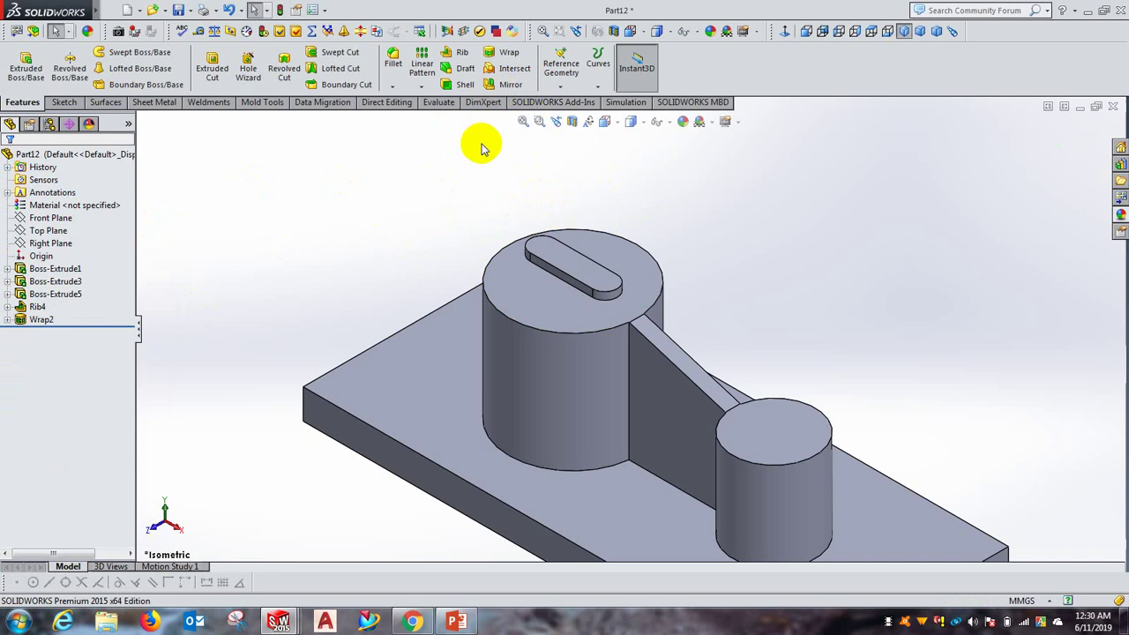
Step: Start a Mirror, replacing the picked cylinder face with Top Plane as the mirror plane
scroll(689, 300, "up", 2)
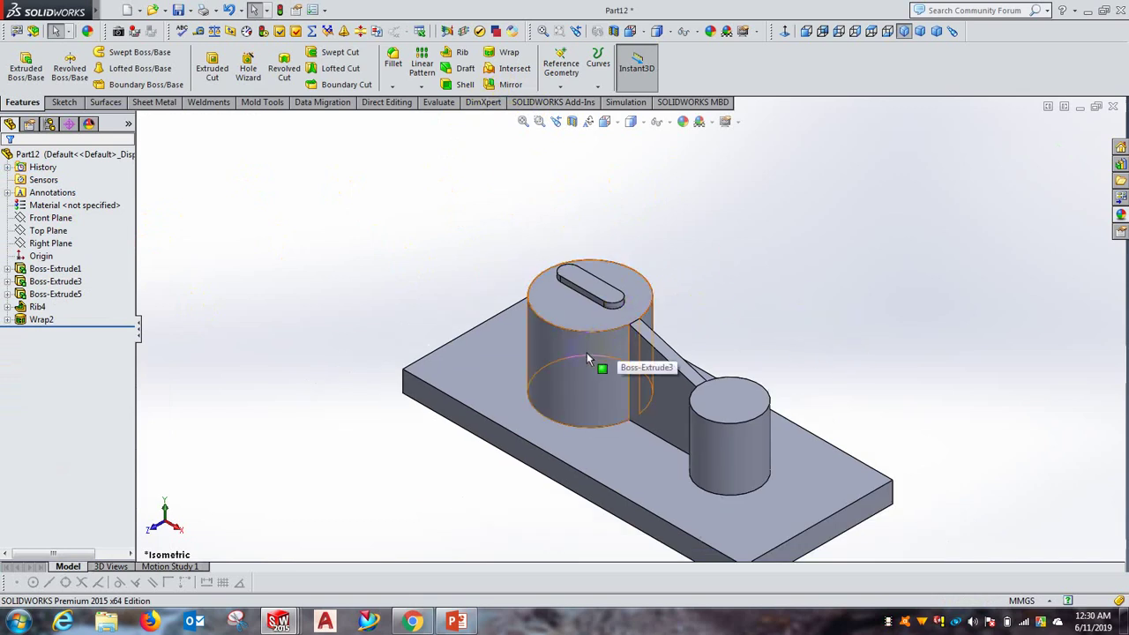
left_click(510, 85)
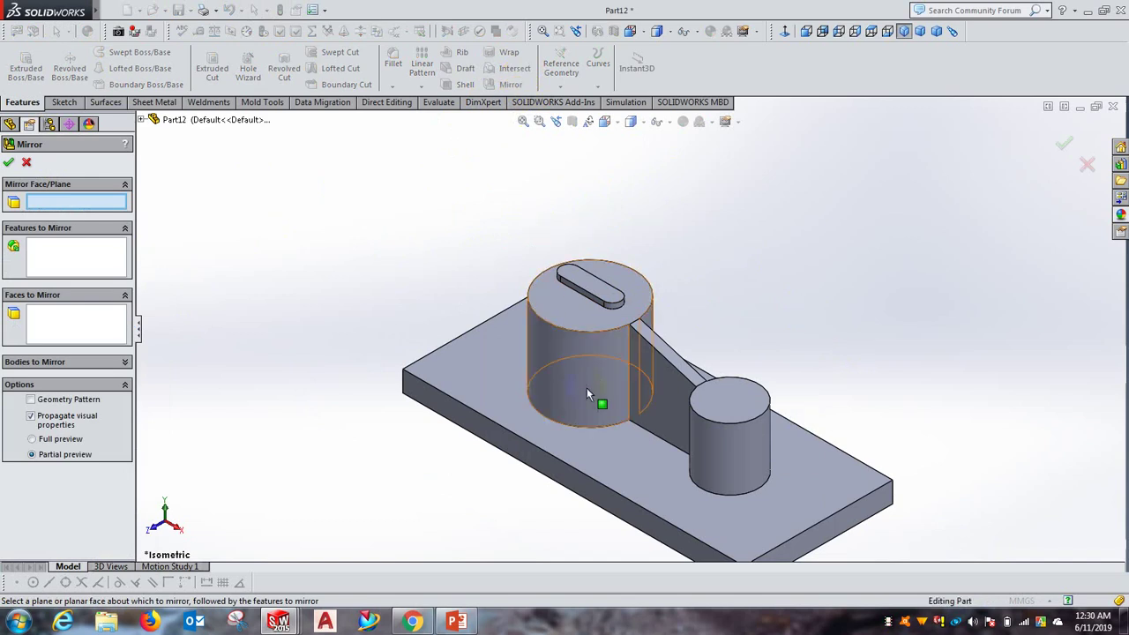
left_click(588, 311)
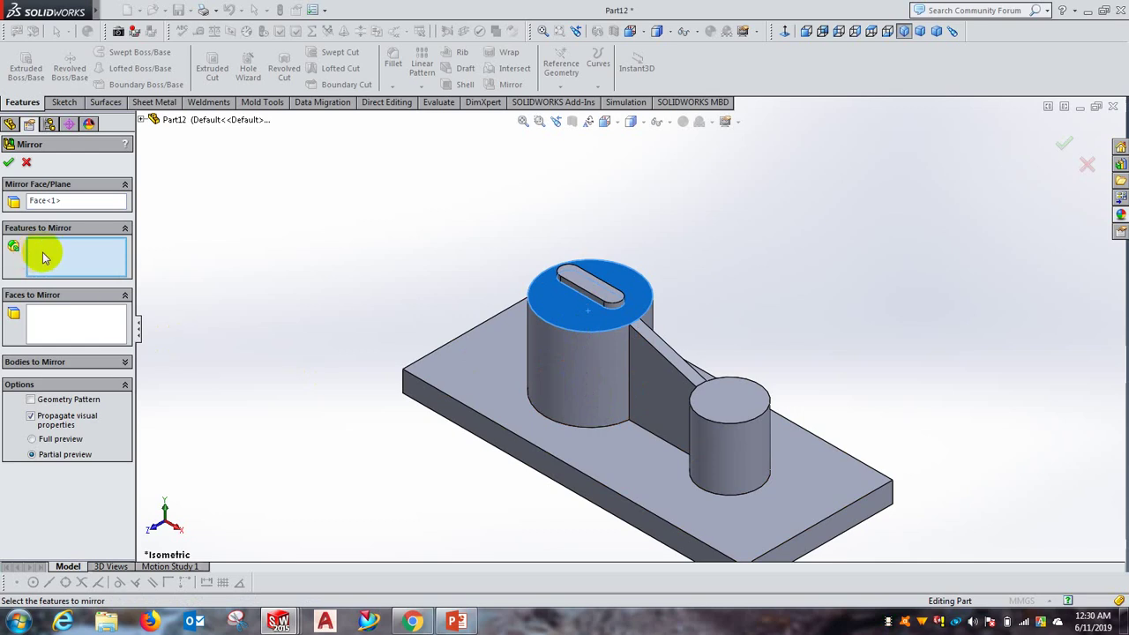
left_click(57, 203)
right_click(56, 205)
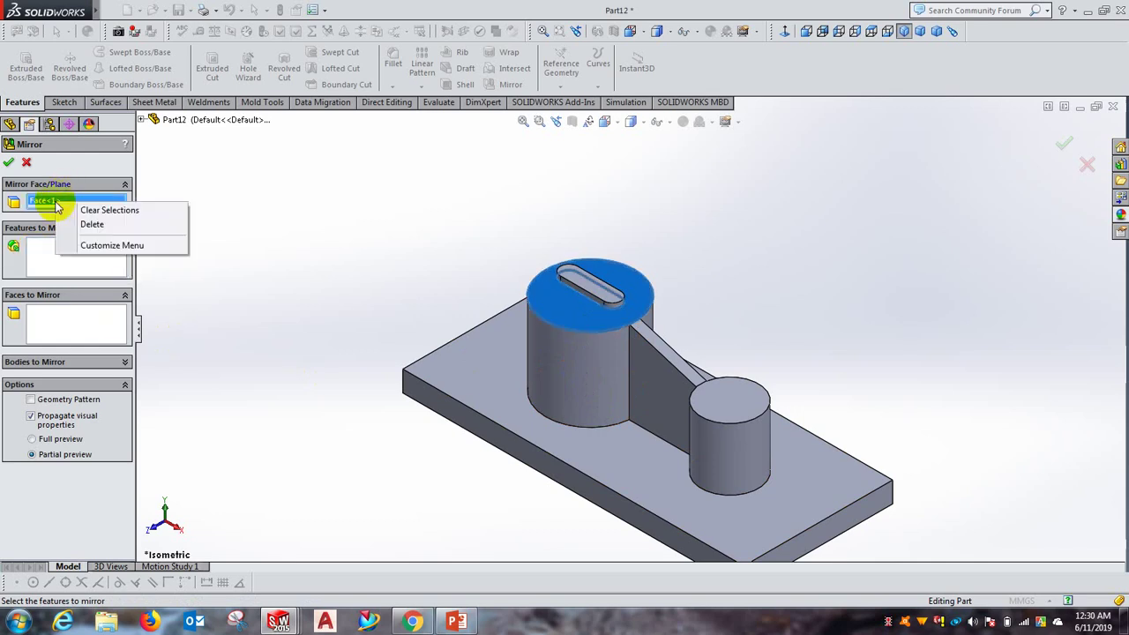
left_click(91, 226)
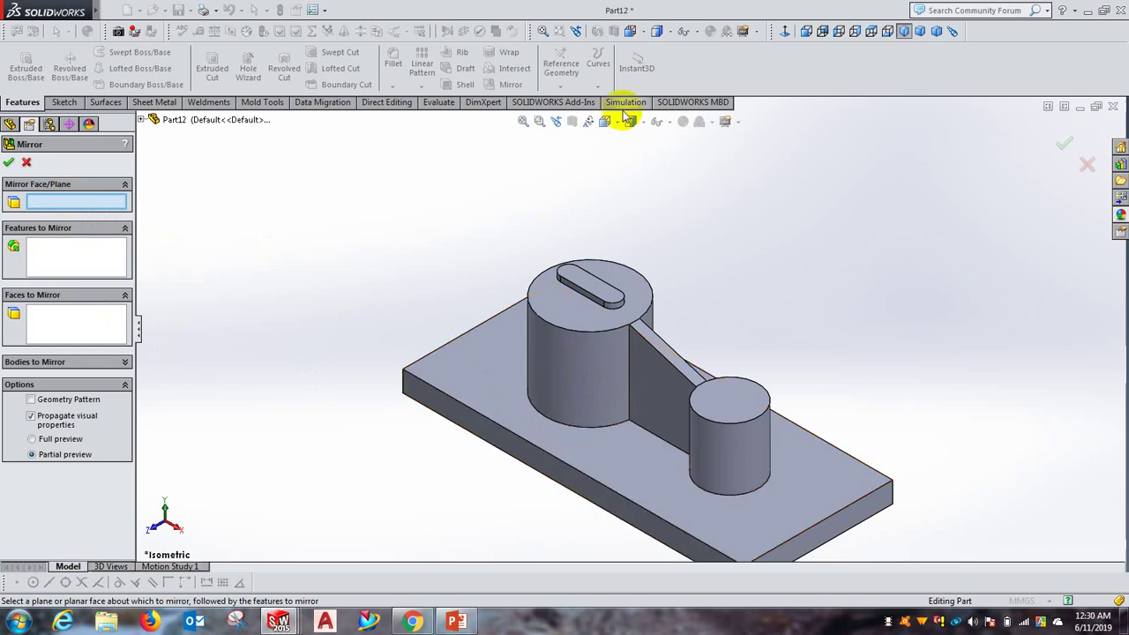
left_click(145, 121)
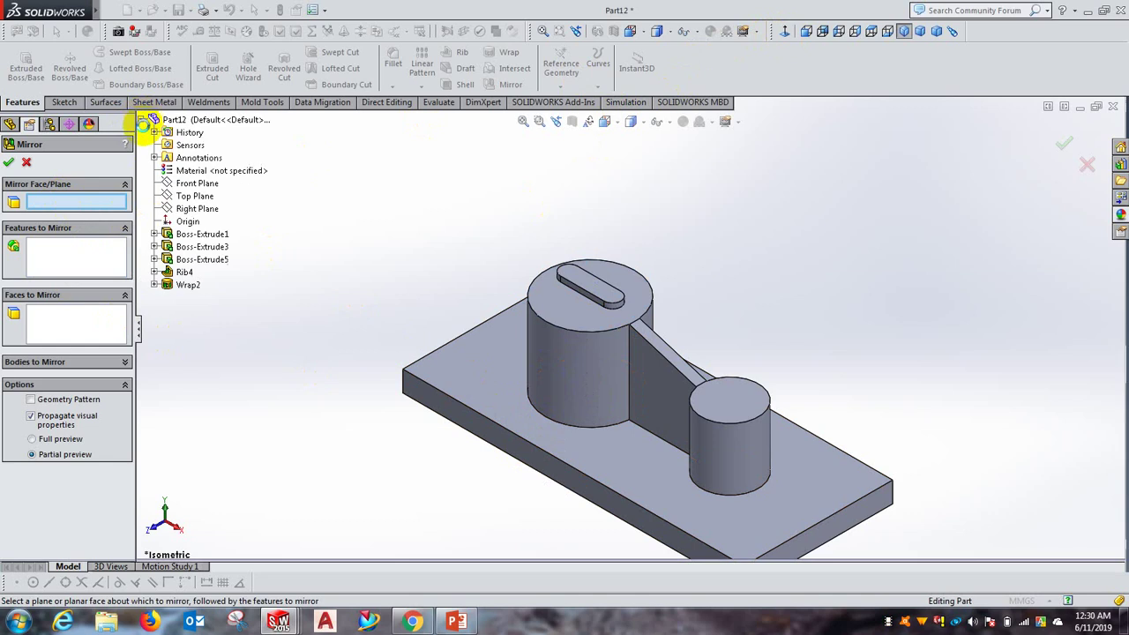
left_click(187, 197)
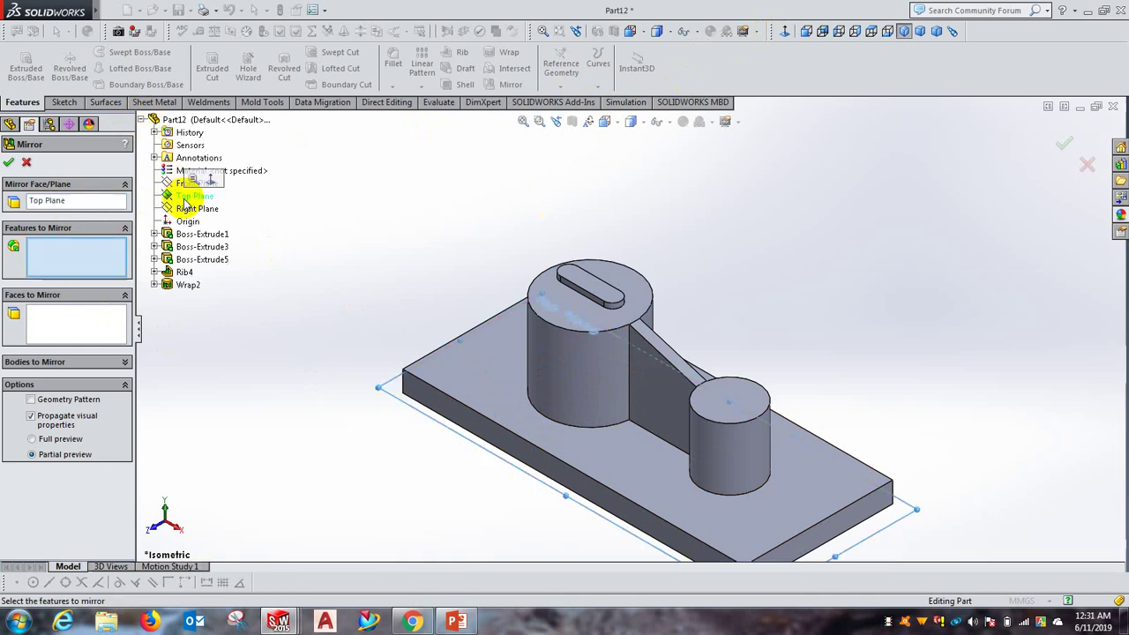
Step: Mirror Boss-Extrude1, Boss-Extrude3, Boss-Extrude5, Rib4 and Wrap2, then bring up Part14
left_click(484, 398)
left_click(562, 357)
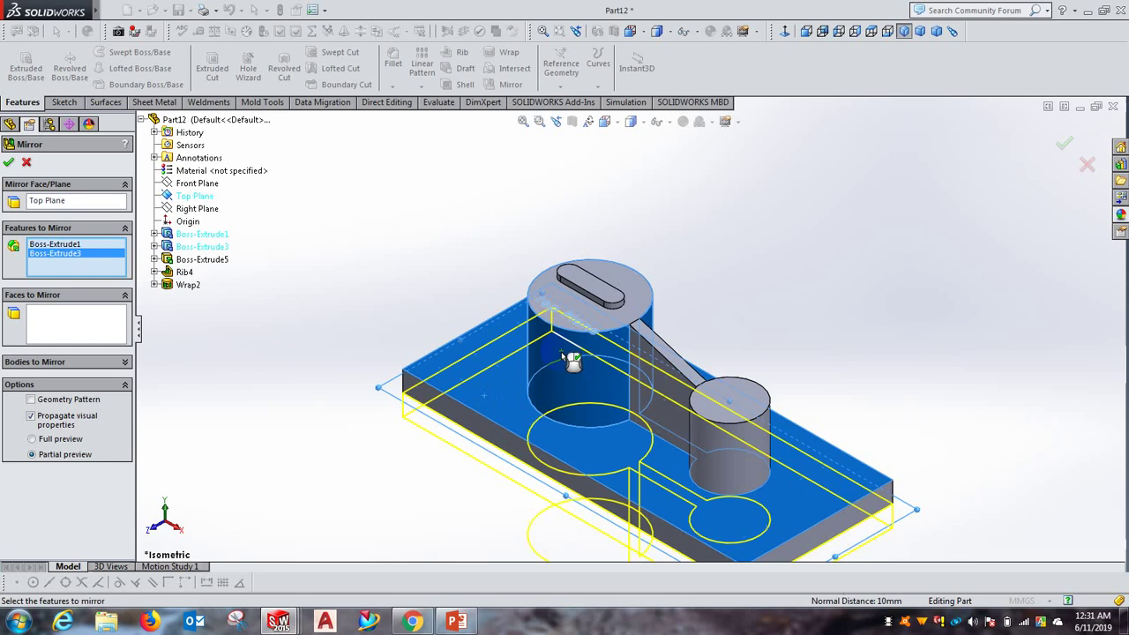
left_click(758, 401)
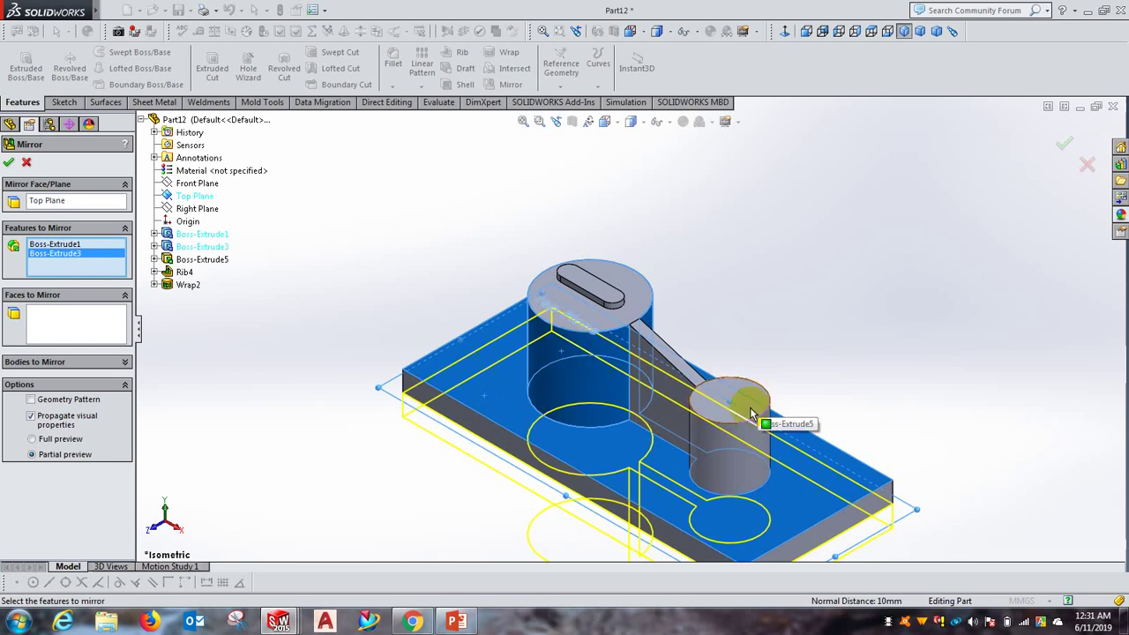
middle_click_drag(769, 333, 702, 360, "shift")
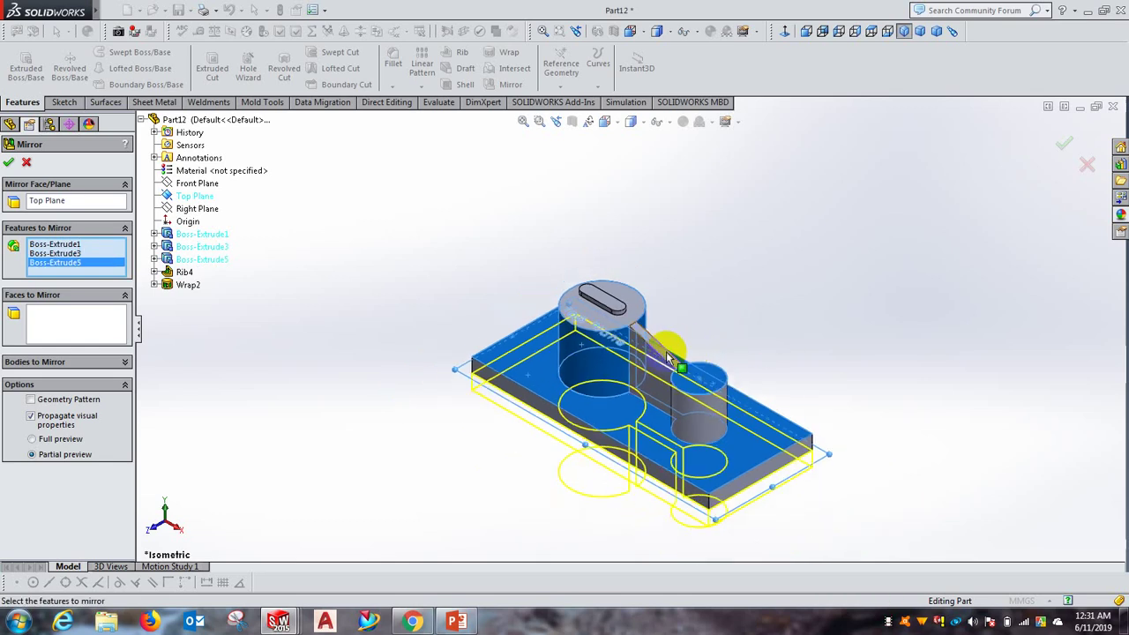
left_click(670, 362)
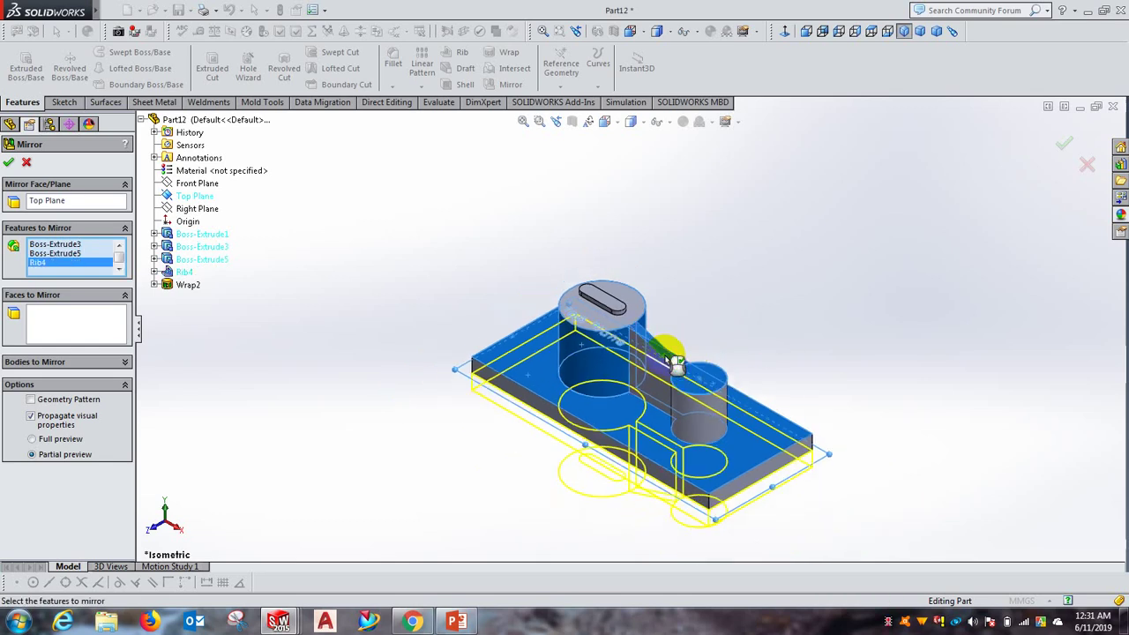
left_click(621, 306)
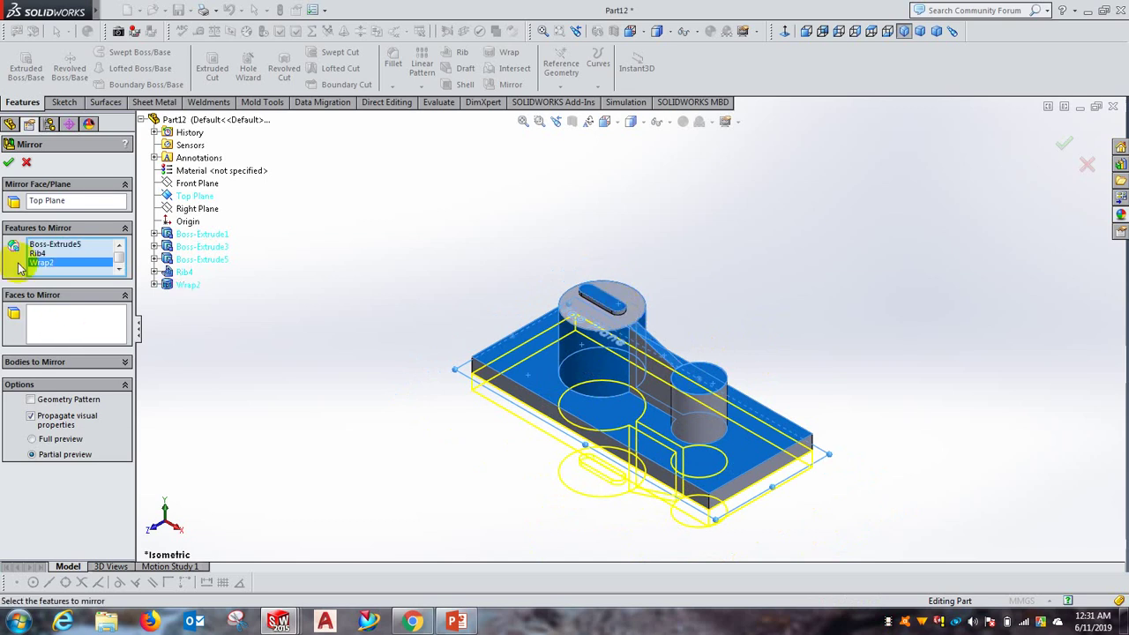
left_click(9, 163)
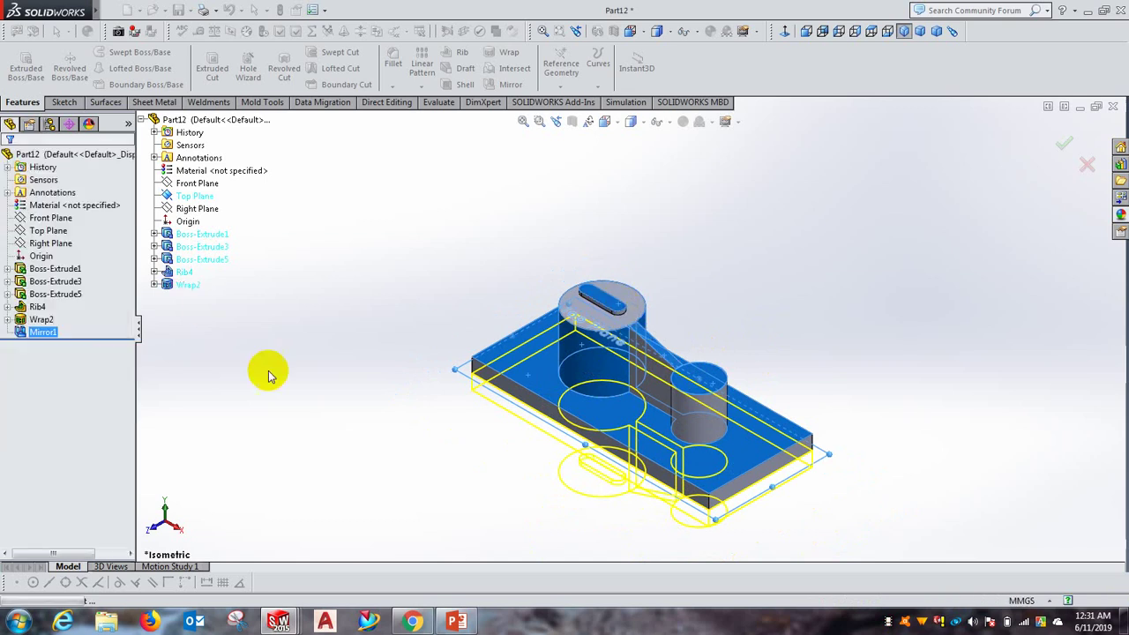
mouse_move(482, 497)
middle_mouse_down()
mouse_move(562, 373)
mouse_move(612, 212)
mouse_move(479, 443)
mouse_move(439, 430)
mouse_move(479, 365)
mouse_move(579, 391)
mouse_move(483, 443)
middle_mouse_up()
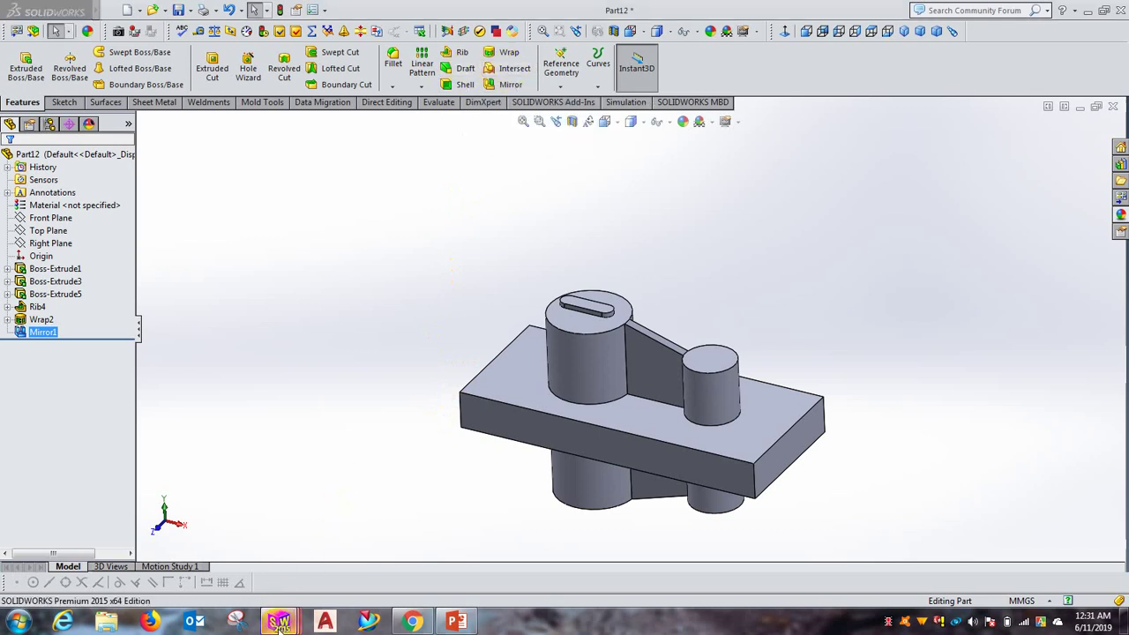
mouse_move(278, 622)
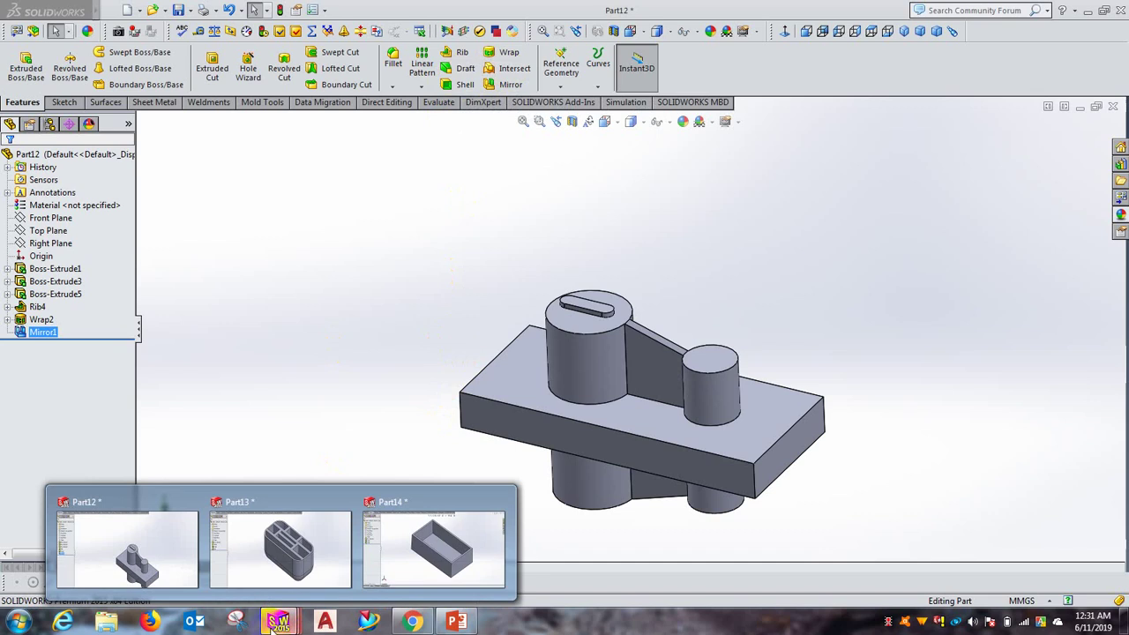
left_click(434, 549)
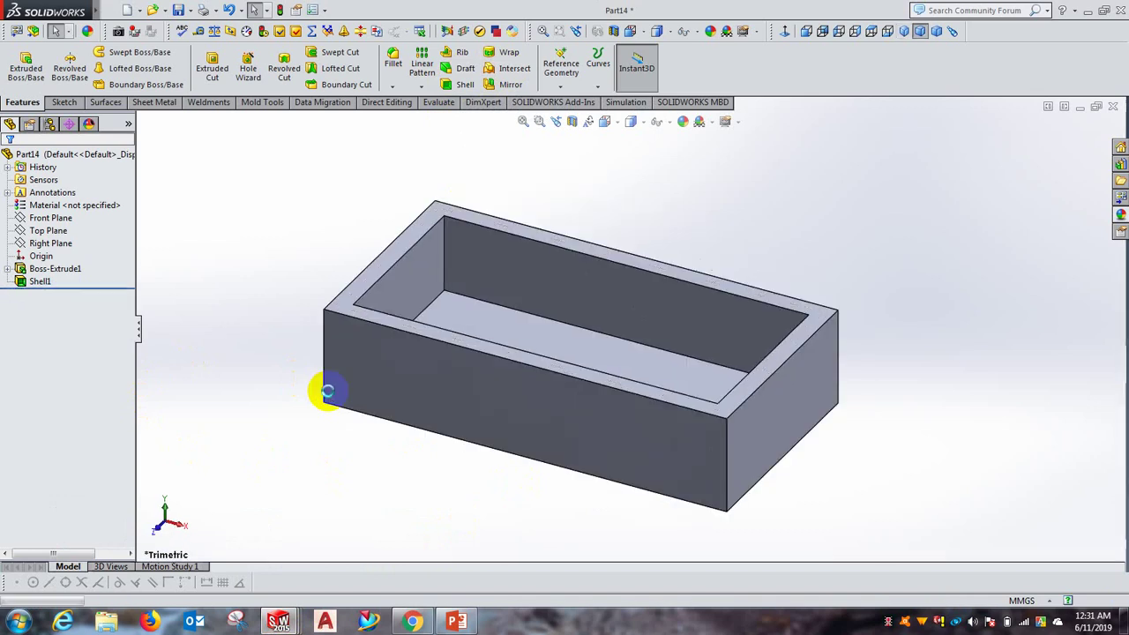
Step: Undo Part14 back to its rectangle and extrude Sketch1 into a 50.00mm solid block
key("ctrl+z")
key("ctrl+z")
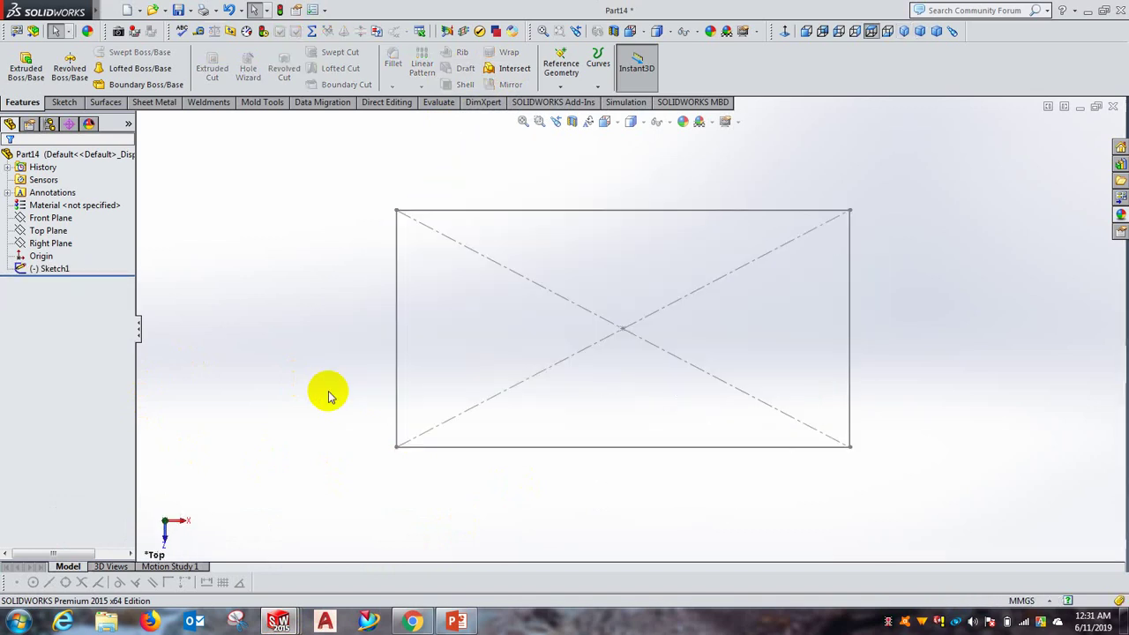
left_click(63, 103)
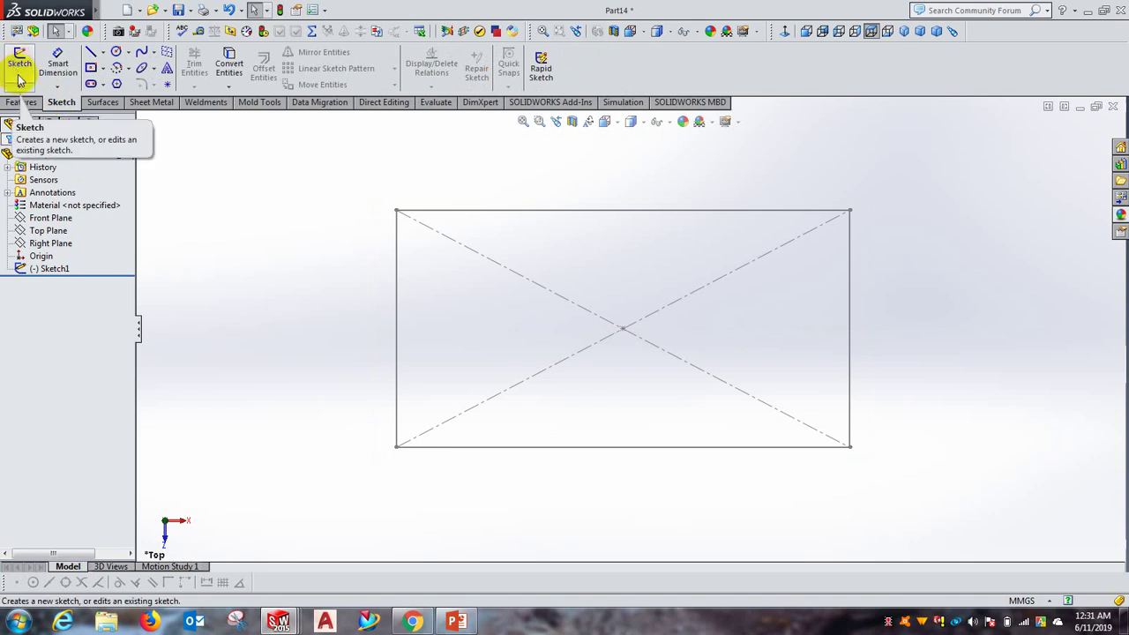
left_click(34, 103)
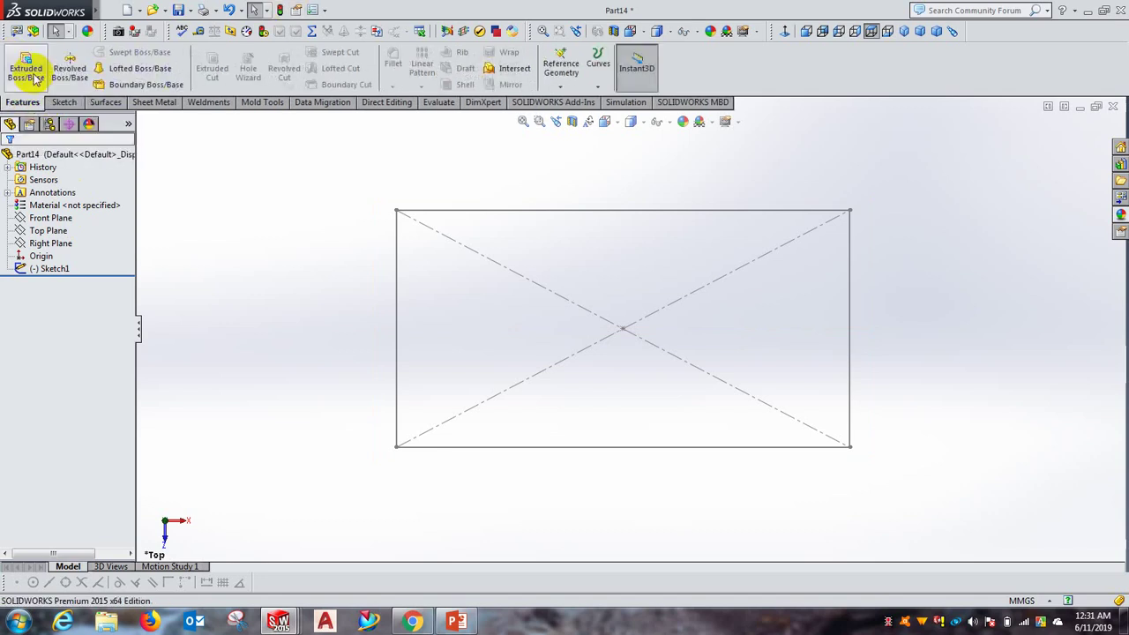
left_click(23, 67)
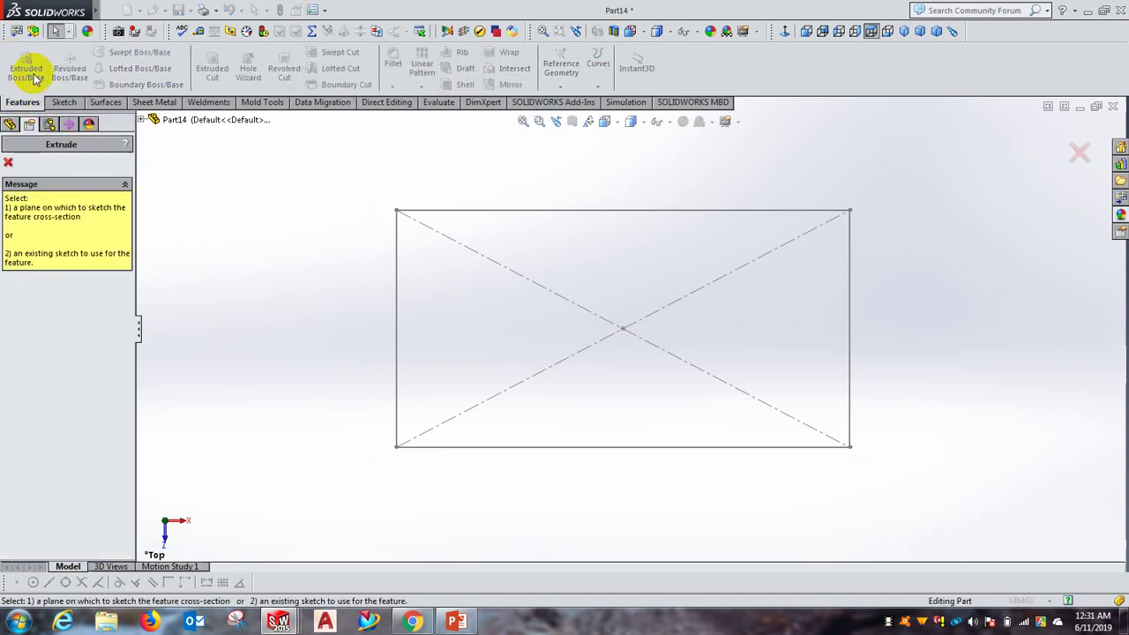
left_click(141, 122)
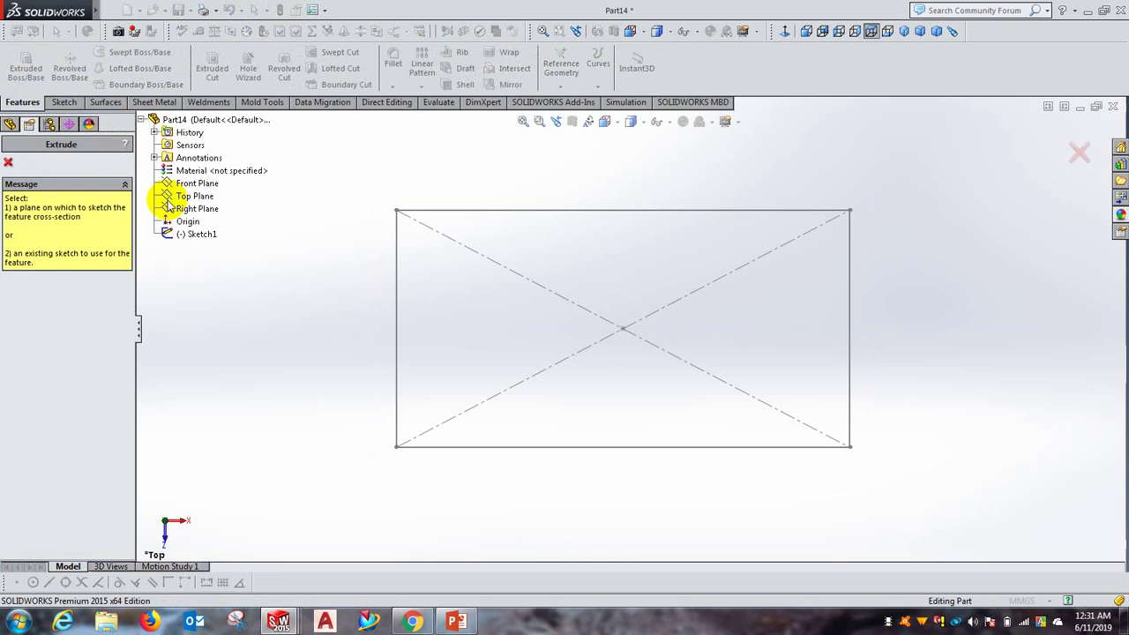
left_click(201, 235)
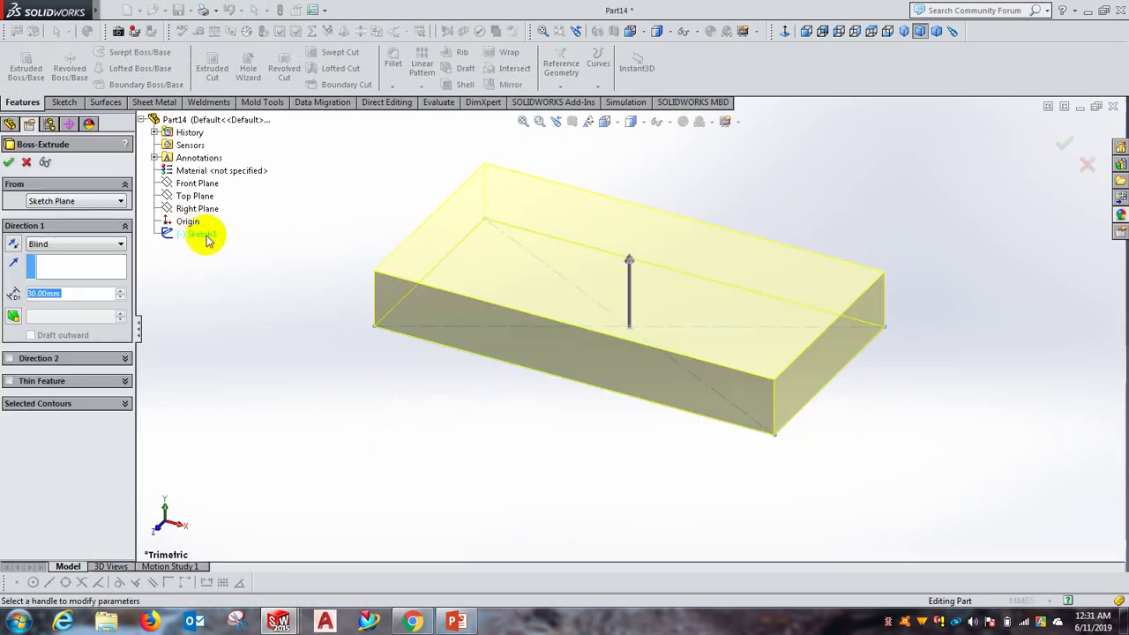
left_click(122, 290)
left_click(121, 290)
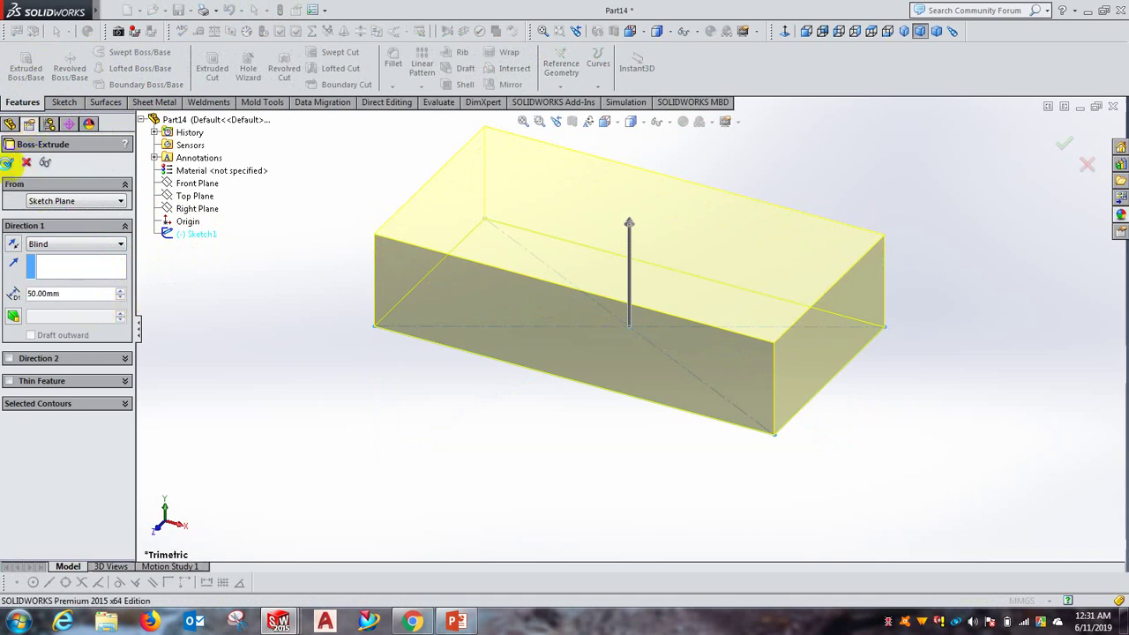
key("Return")
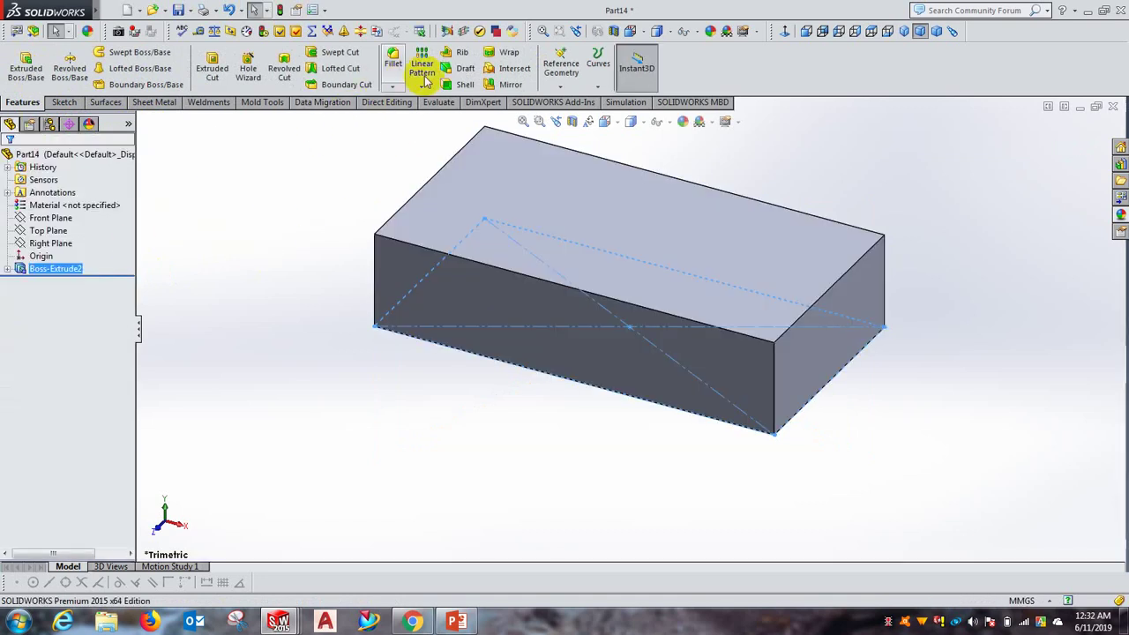
Step: Shell the block with its top face removed
left_click(458, 84)
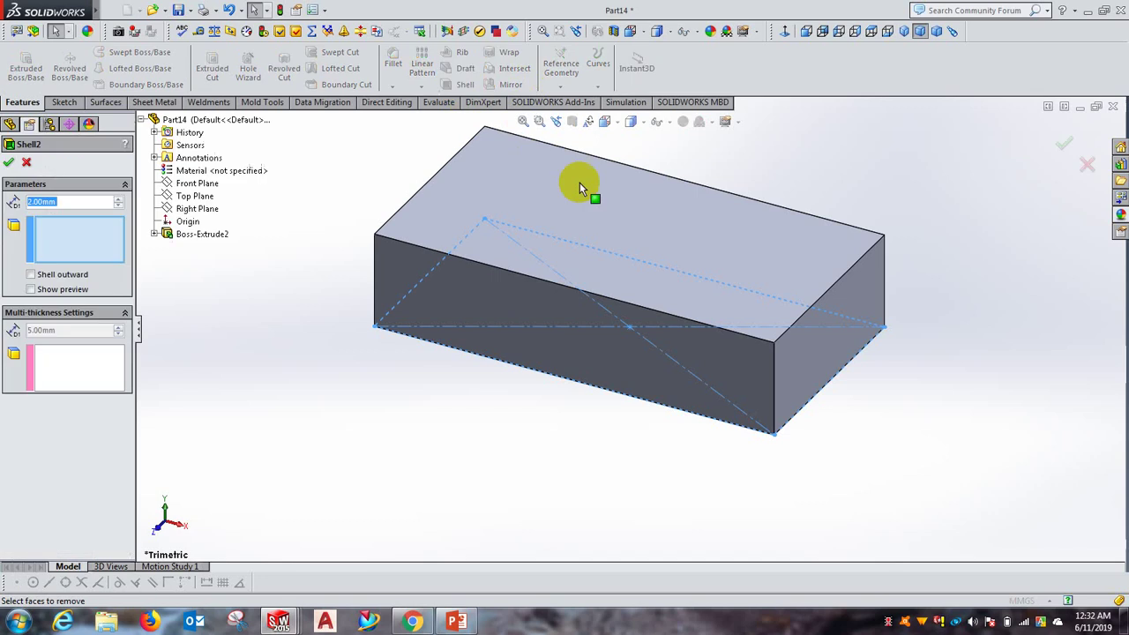
left_click(606, 215)
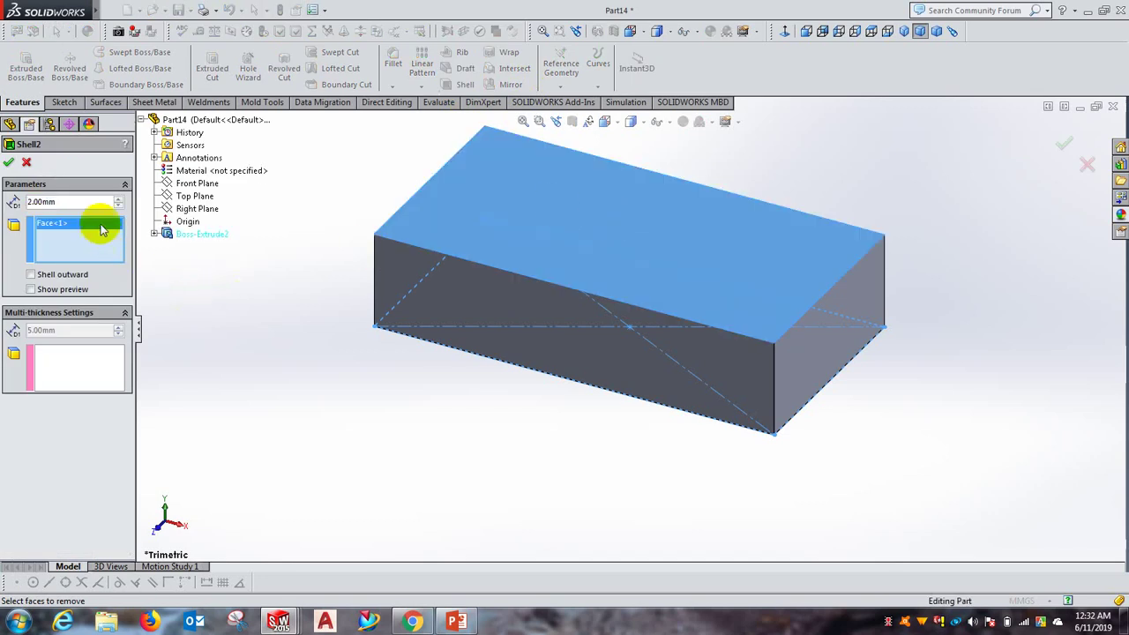
left_click(9, 166)
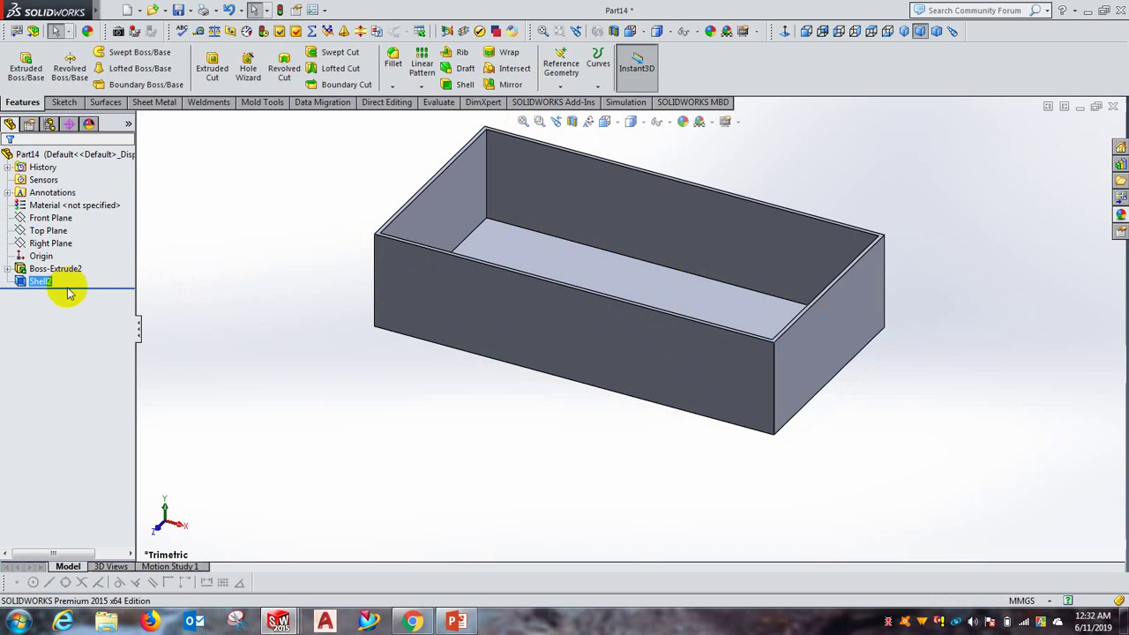
Step: Edit Shell2 to give the box 5 mm thick walls
right_click(41, 282)
left_click(54, 246)
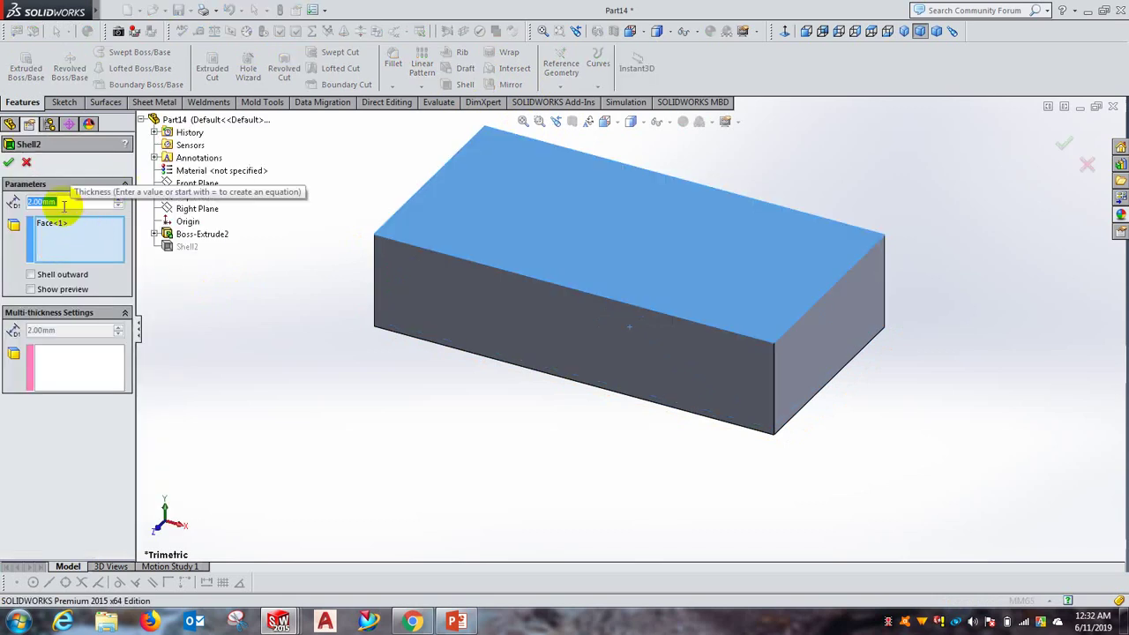
type("5")
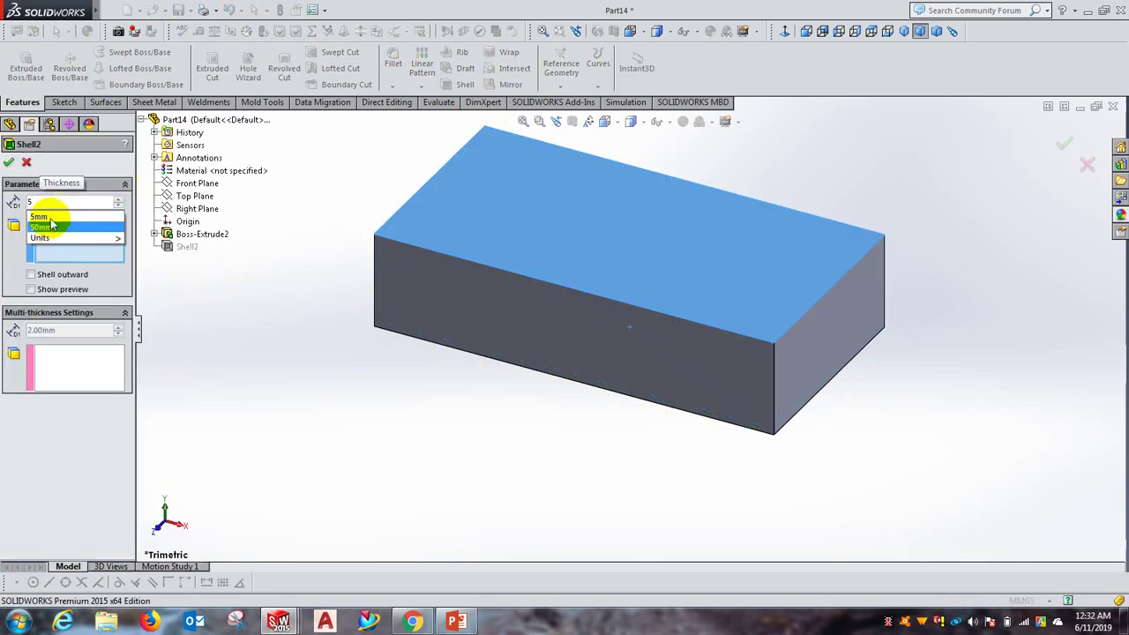
left_click(44, 216)
left_click(9, 164)
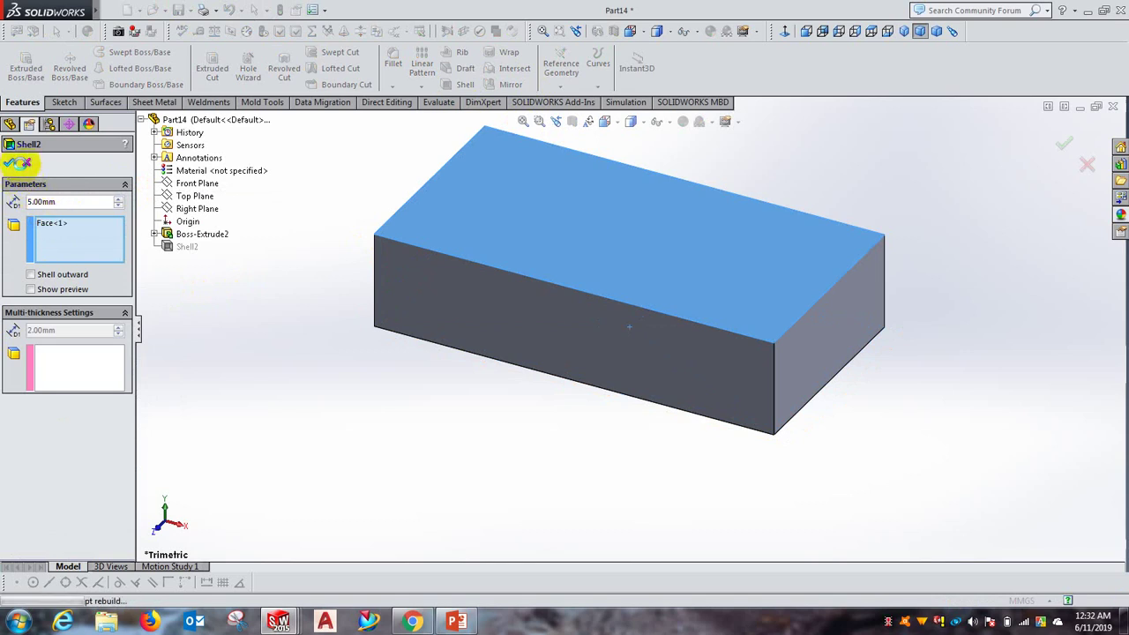
scroll(557, 457, "up", 1)
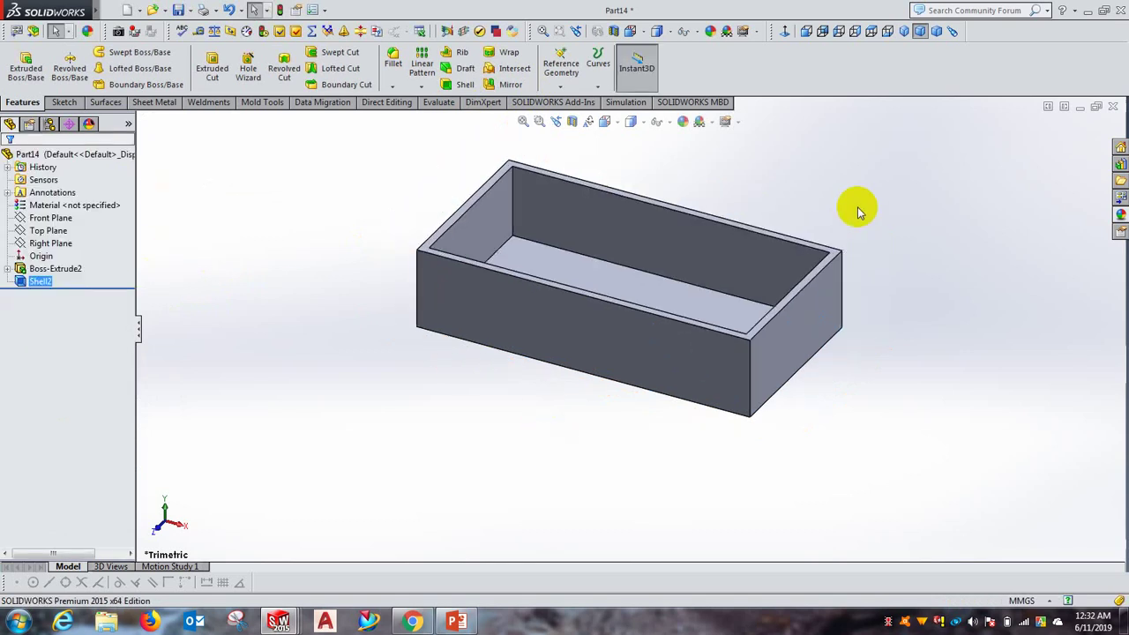
scroll(827, 223, "up", 2)
scroll(824, 225, "down", 3)
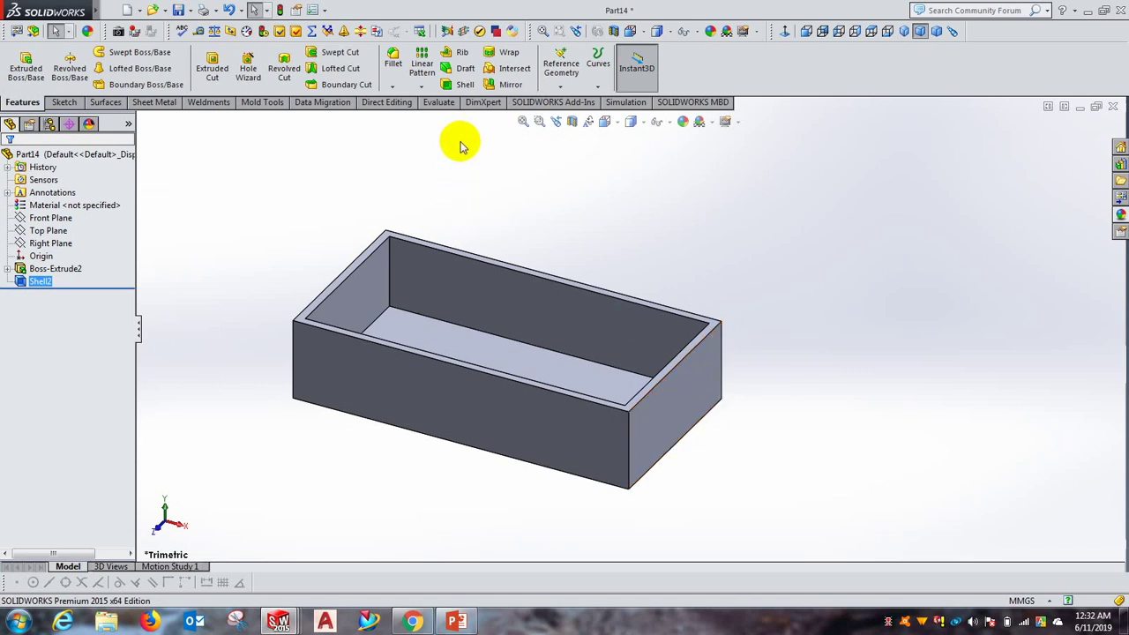
Step: Start a 5° DraftXpert draft with the box's top rim as the neutral plane
left_click(460, 71)
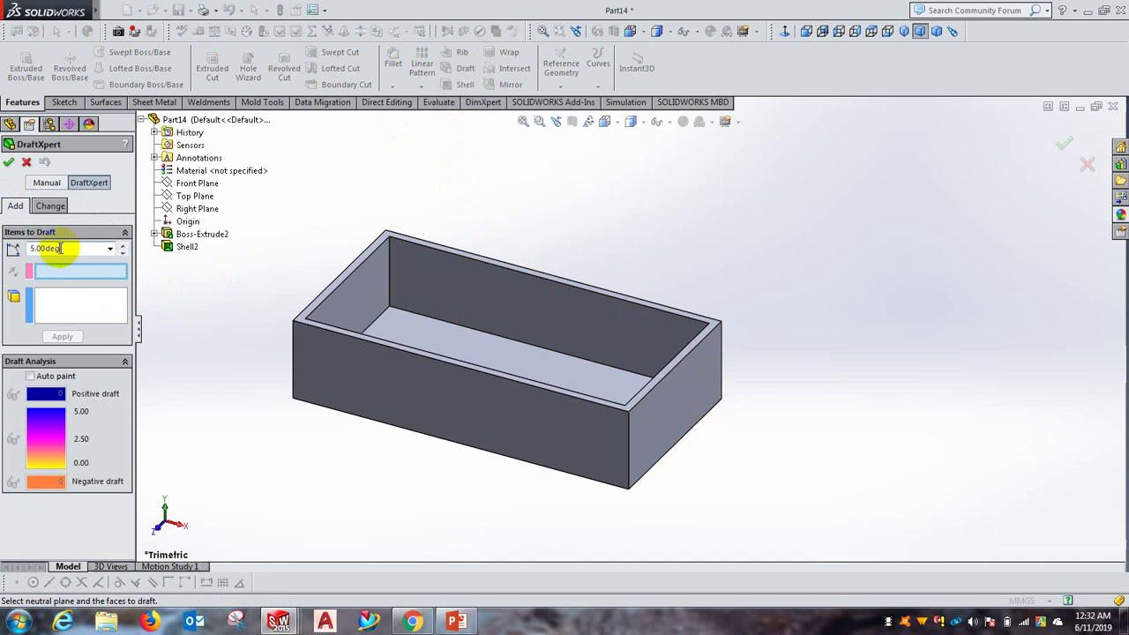
left_click(31, 249)
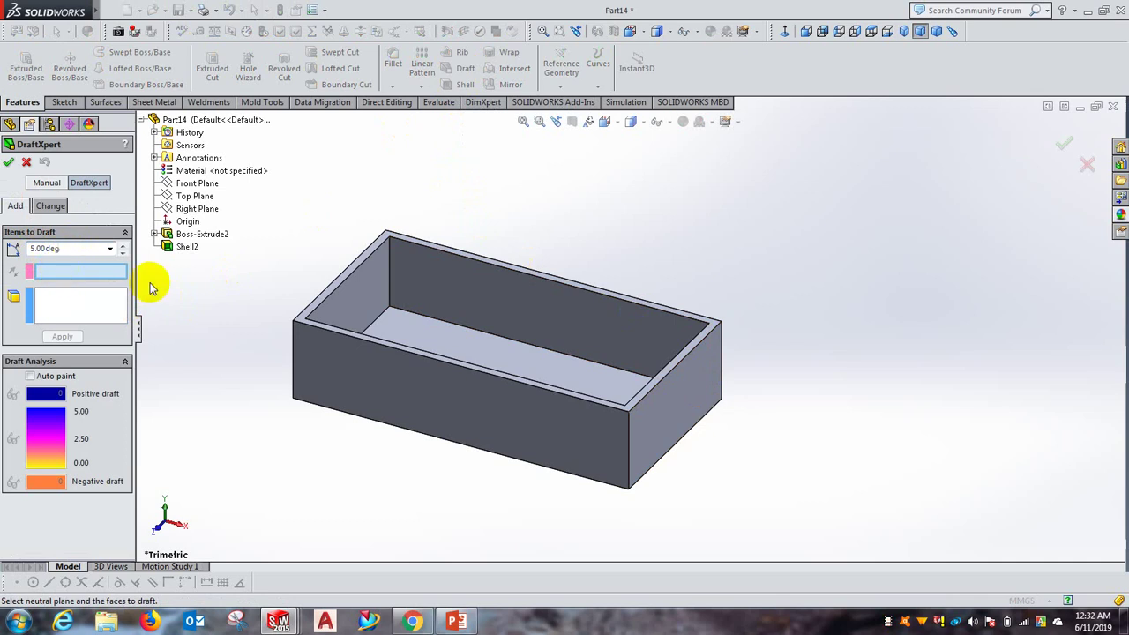
mouse_move(791, 411)
middle_mouse_down()
mouse_move(764, 426)
mouse_move(772, 451)
mouse_move(327, 390)
middle_mouse_up()
scroll(453, 415, "down", 3)
scroll(579, 391, "down", 2)
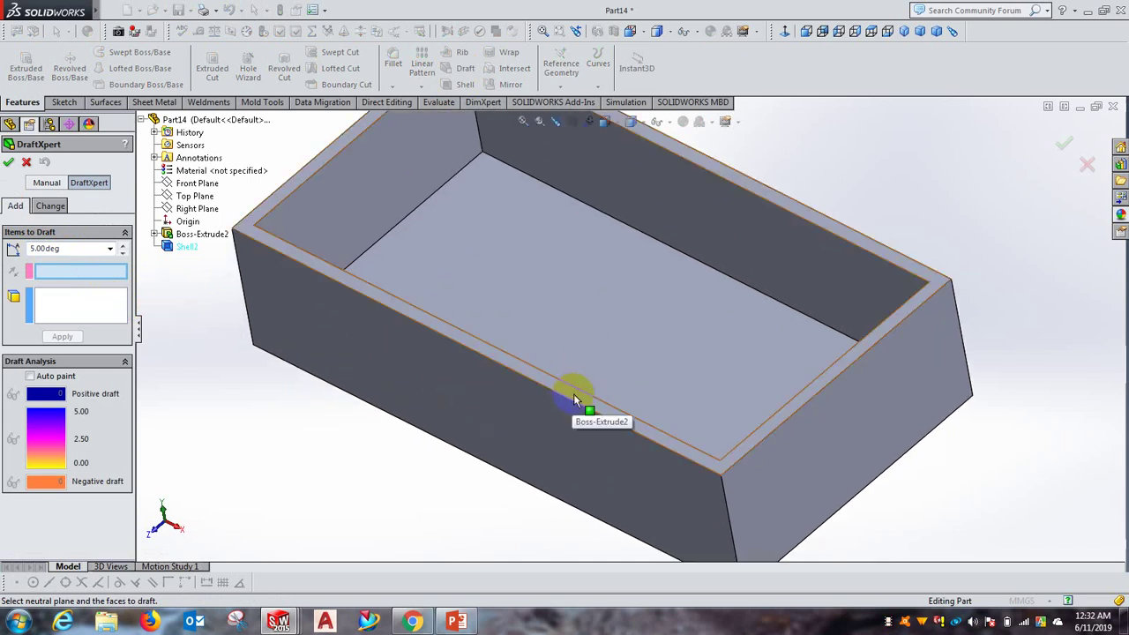
left_click(574, 396)
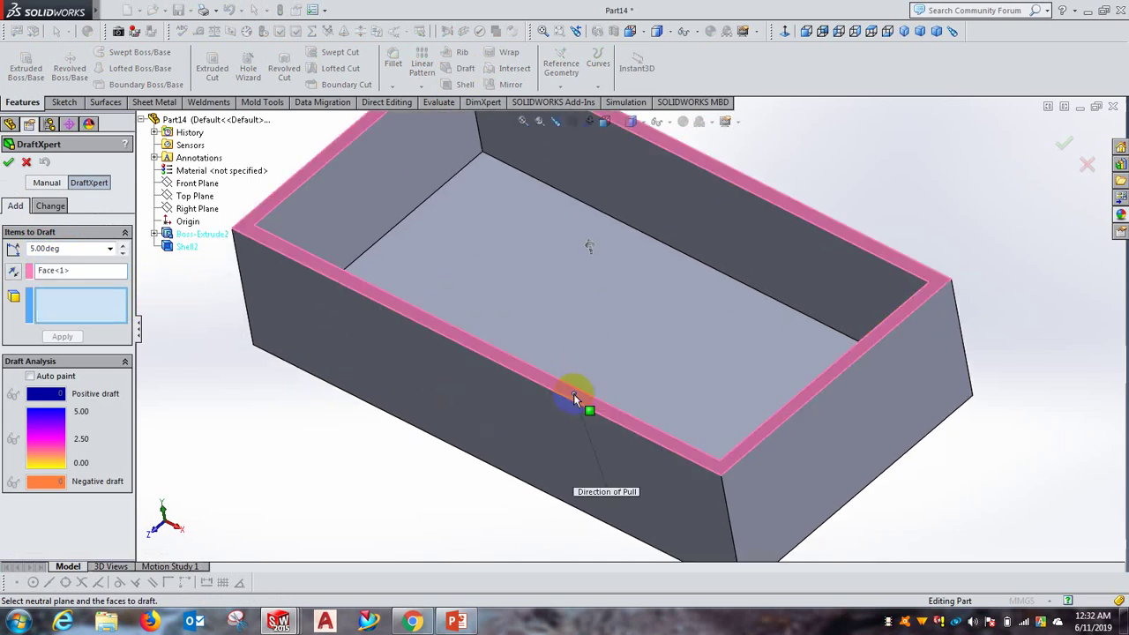
scroll(573, 415, "up", 2)
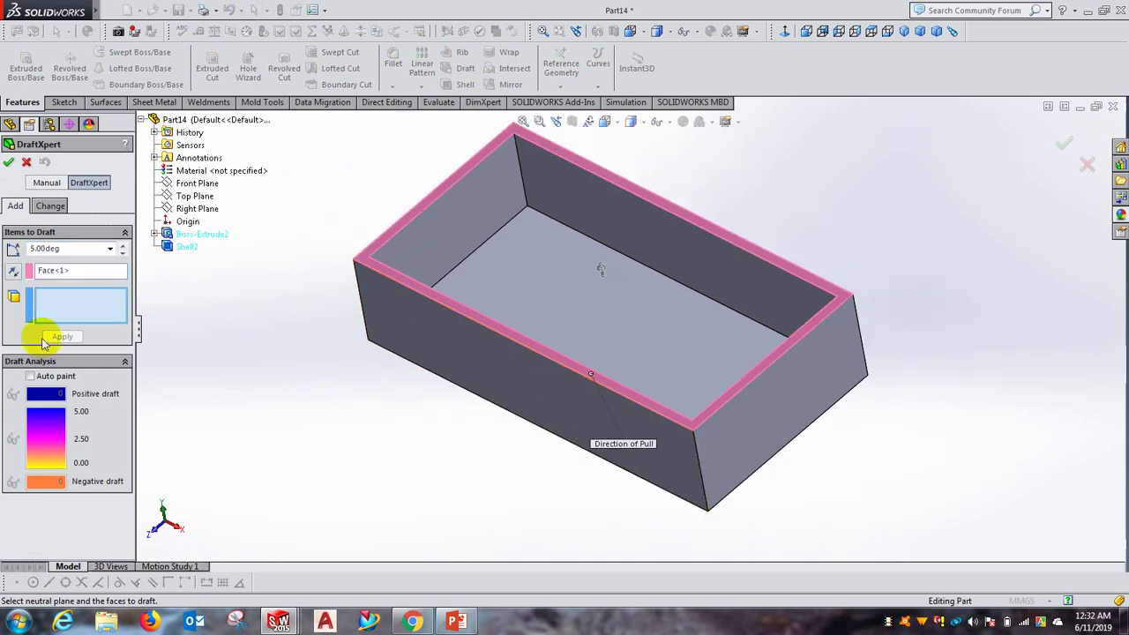
Step: Apply the draft to the long front wall, creating Draft2, and view the box from the top
left_click(53, 305)
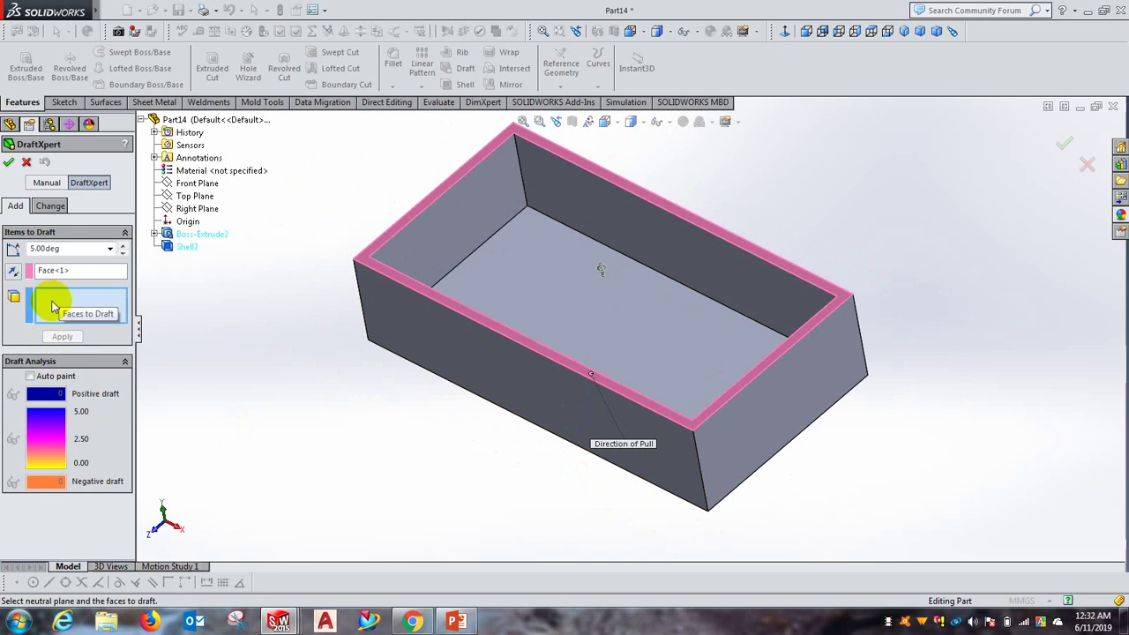
mouse_move(511, 456)
middle_mouse_down()
mouse_move(525, 377)
mouse_move(517, 403)
middle_mouse_up()
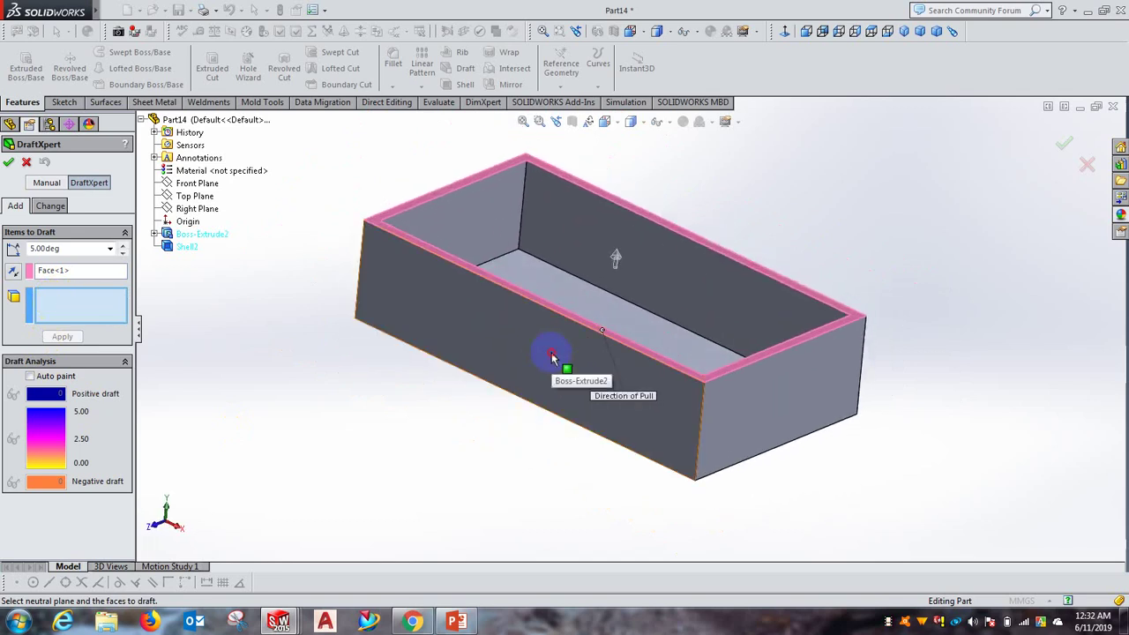
left_click(551, 352)
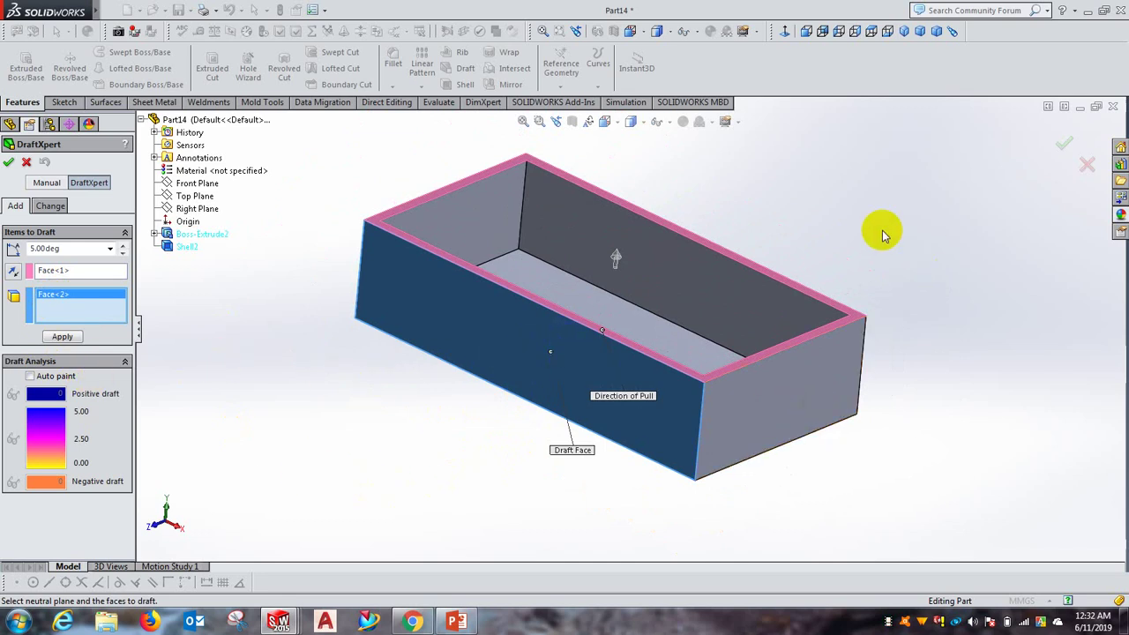
left_click(62, 337)
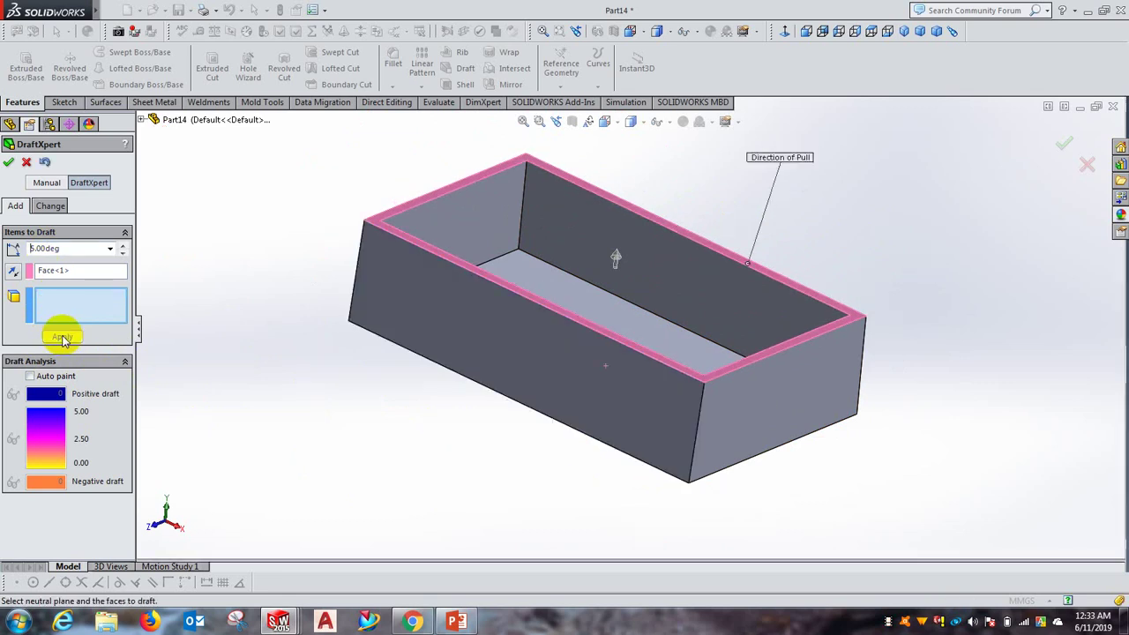
left_click(7, 164)
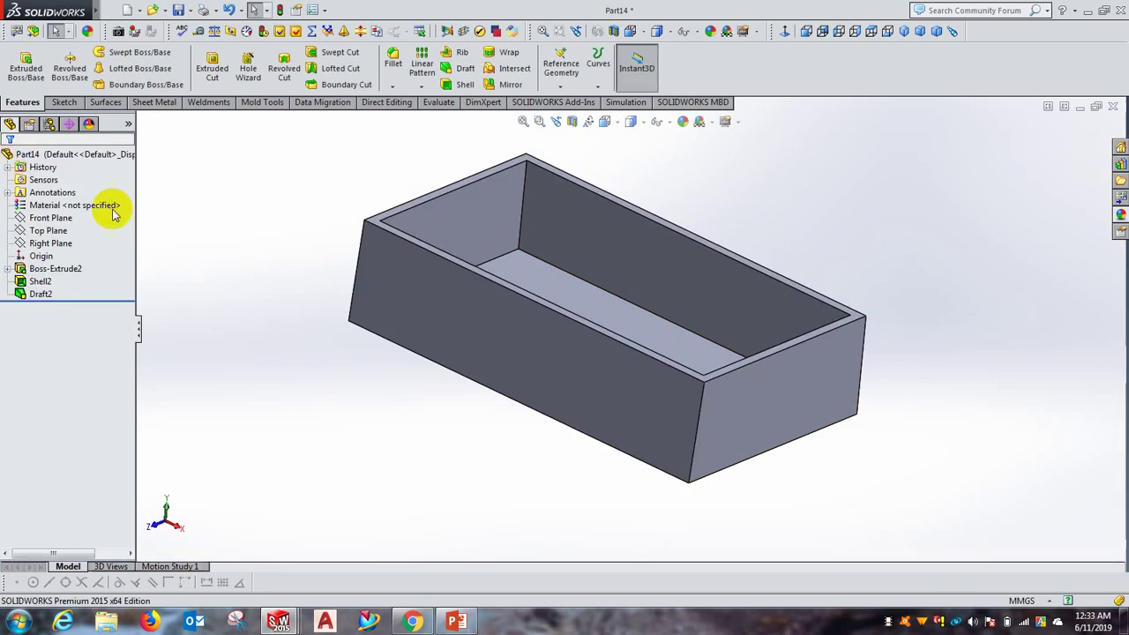
mouse_move(865, 449)
middle_mouse_down()
mouse_move(817, 463)
mouse_move(802, 485)
mouse_move(819, 486)
mouse_move(802, 484)
middle_mouse_up()
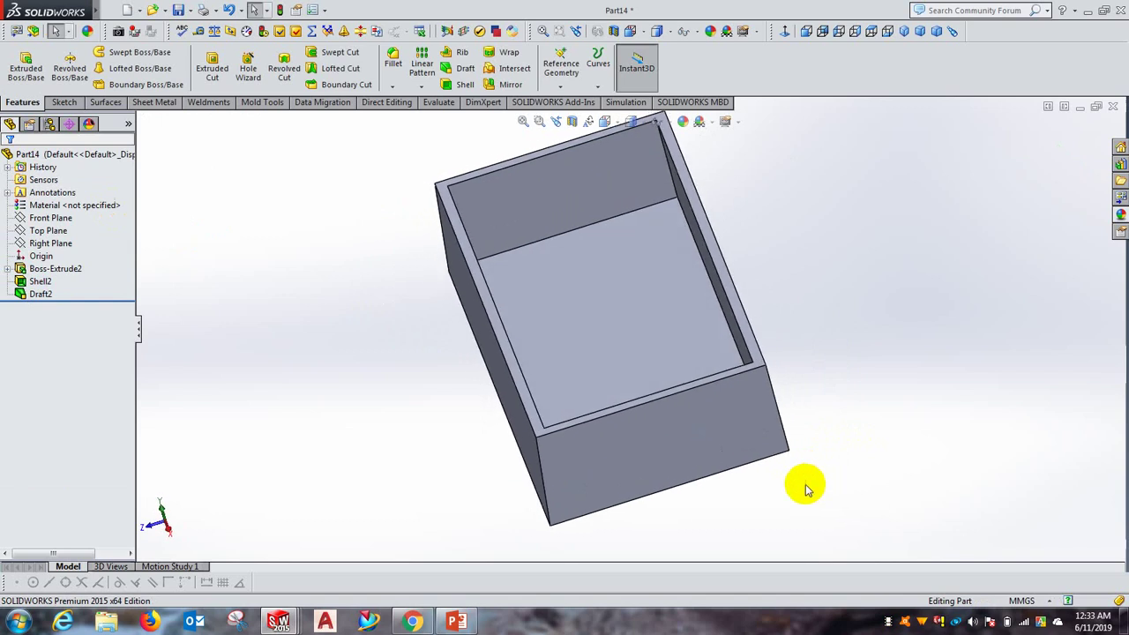
left_click(872, 32)
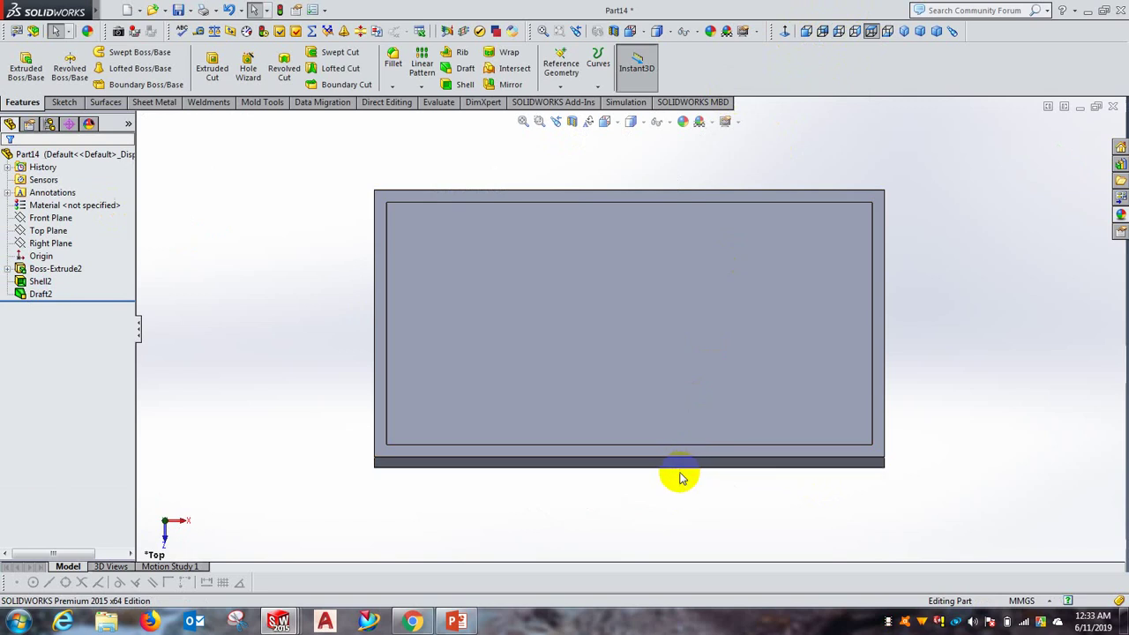
Step: Edit Draft2 so its face propagation is set to All Faces
right_click(41, 297)
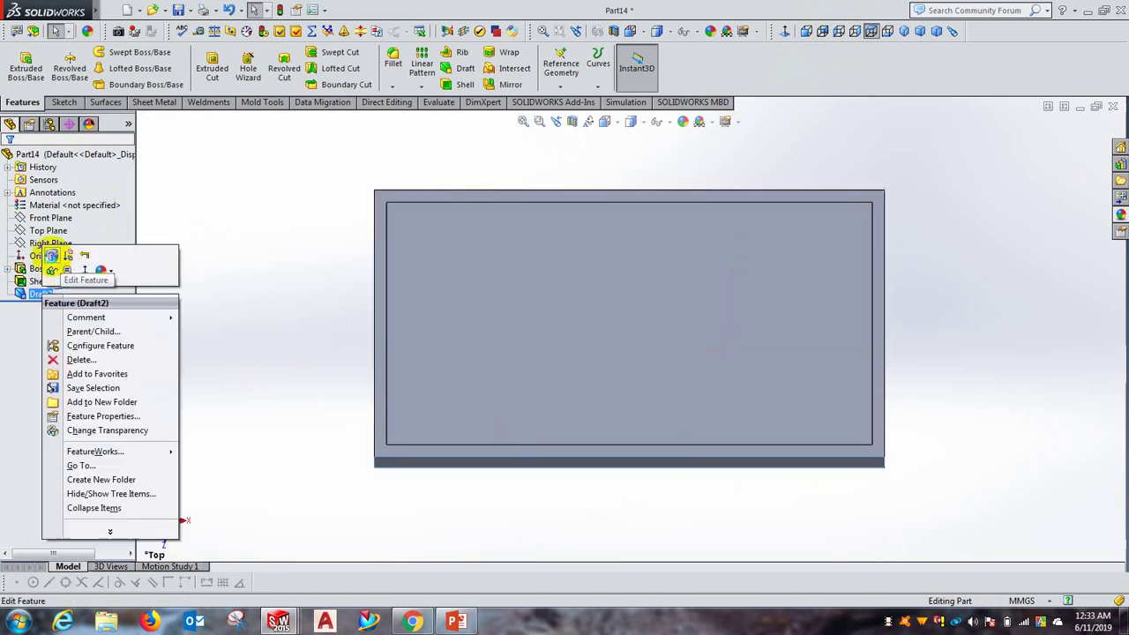
left_click(52, 257)
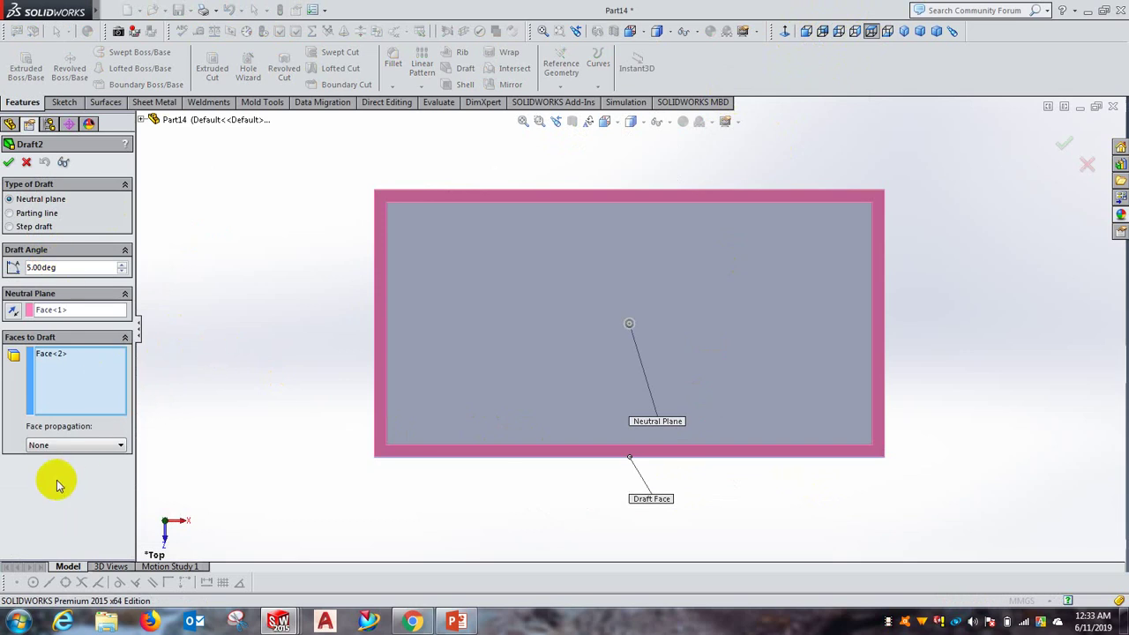
left_click(78, 447)
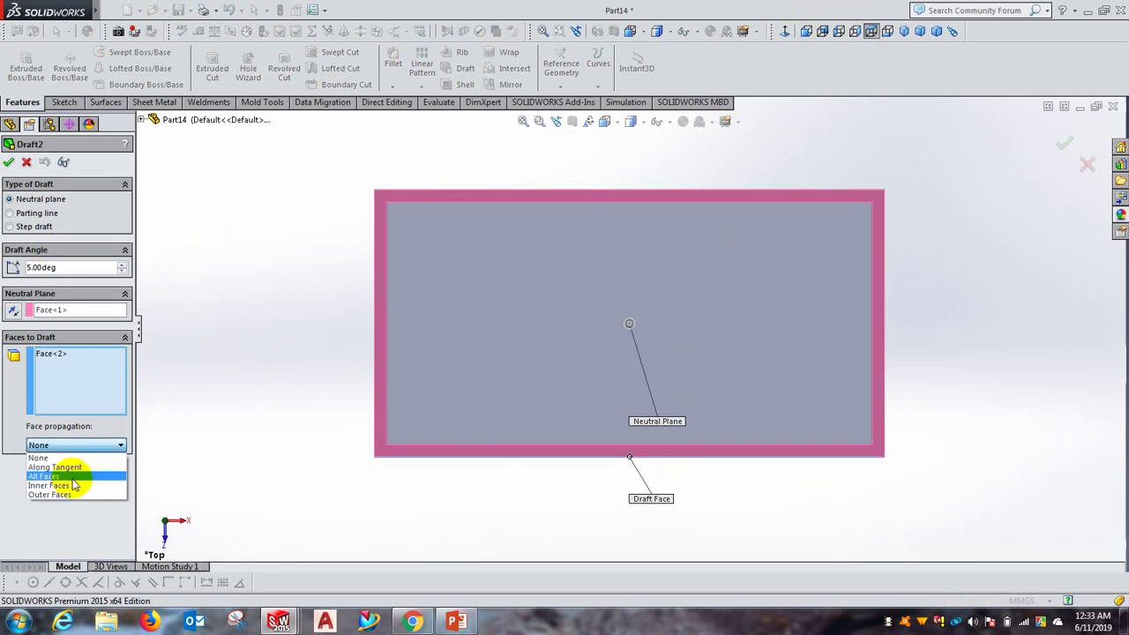
left_click(52, 477)
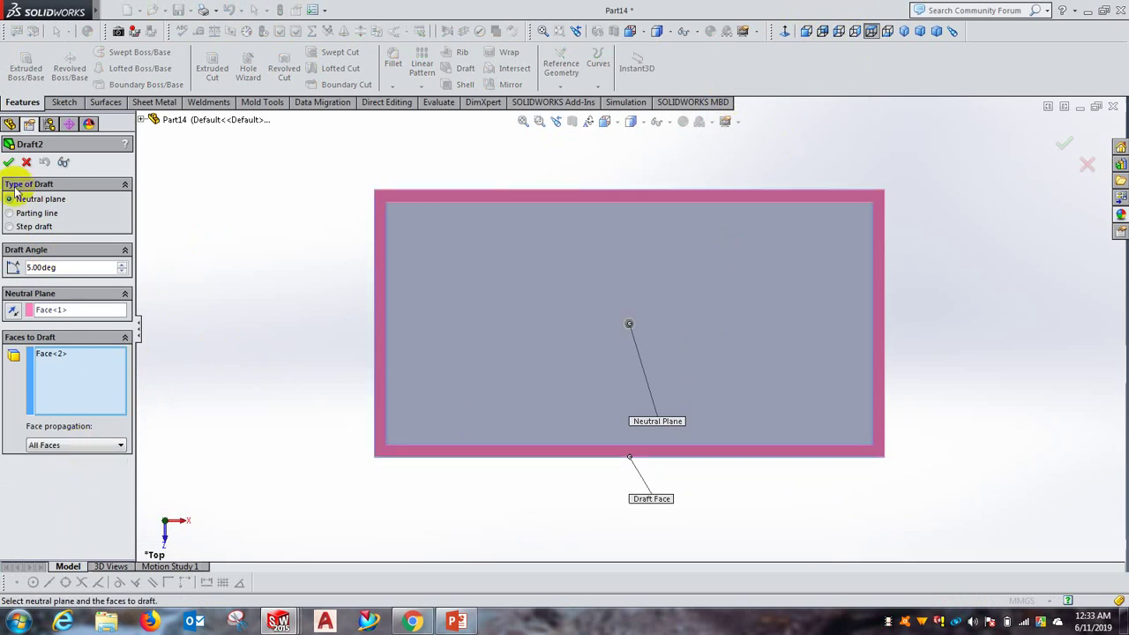
left_click(8, 162)
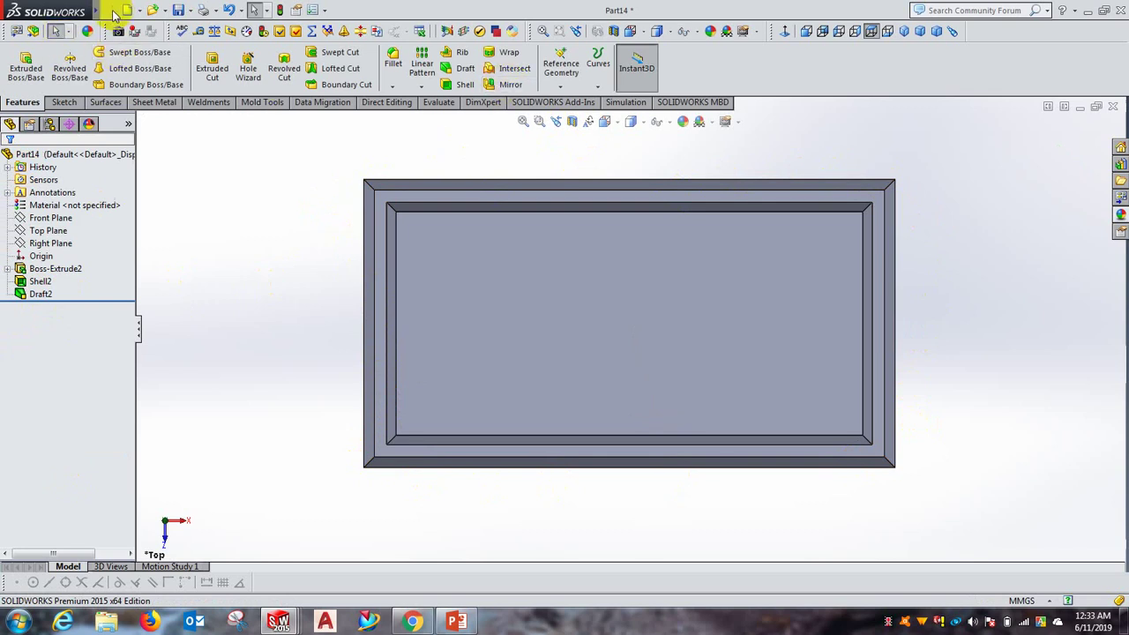
Step: Create a new blank part document
mouse_move(53, 11)
left_click(109, 10)
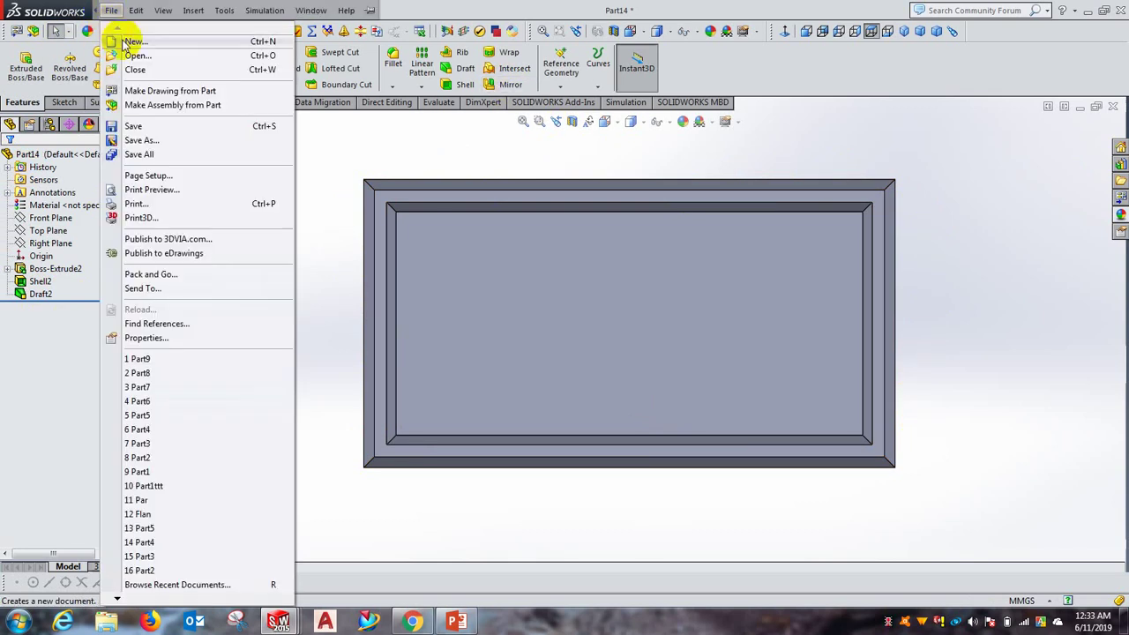
left_click(119, 37)
double_click(295, 270)
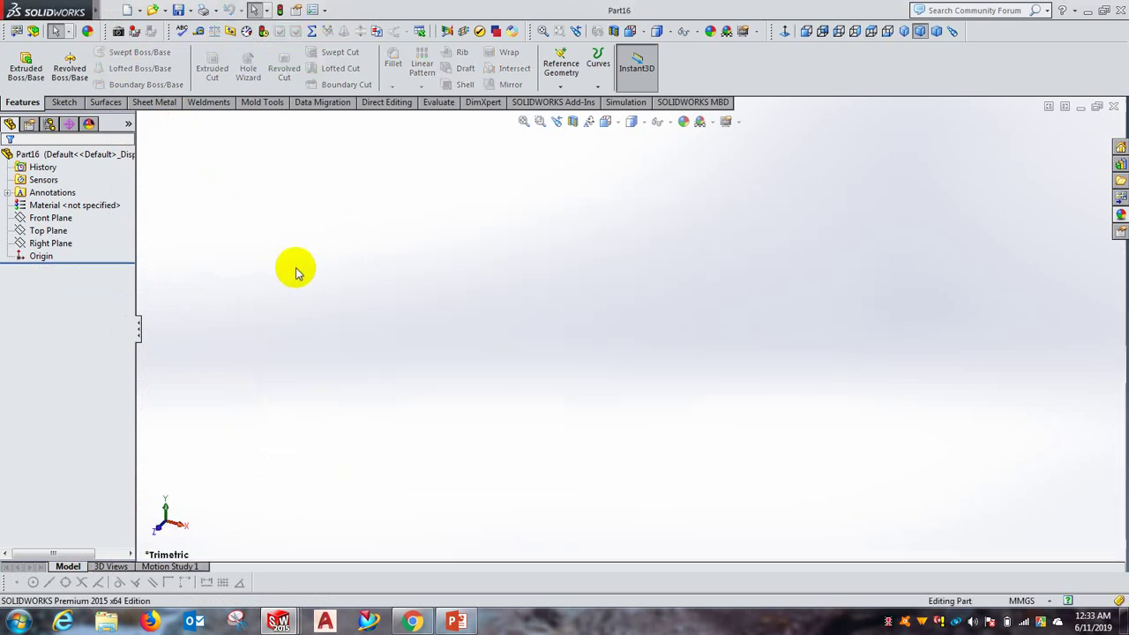
Step: On the Top Plane, sketch a circle of about 72.5 radius centred on the origin
left_click(53, 230)
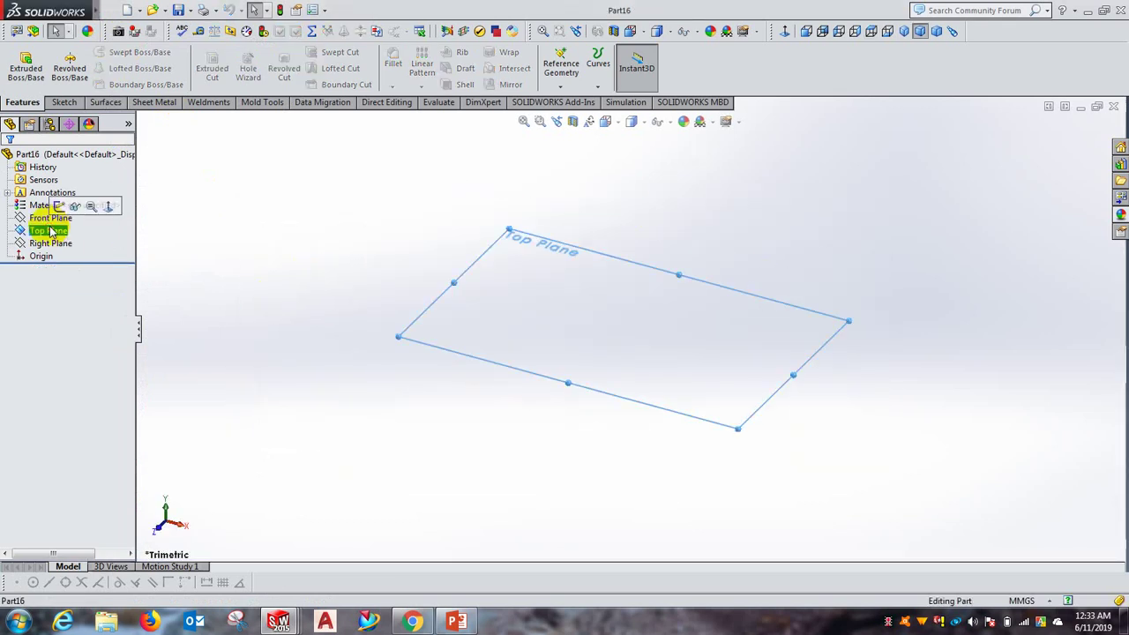
left_click(53, 210)
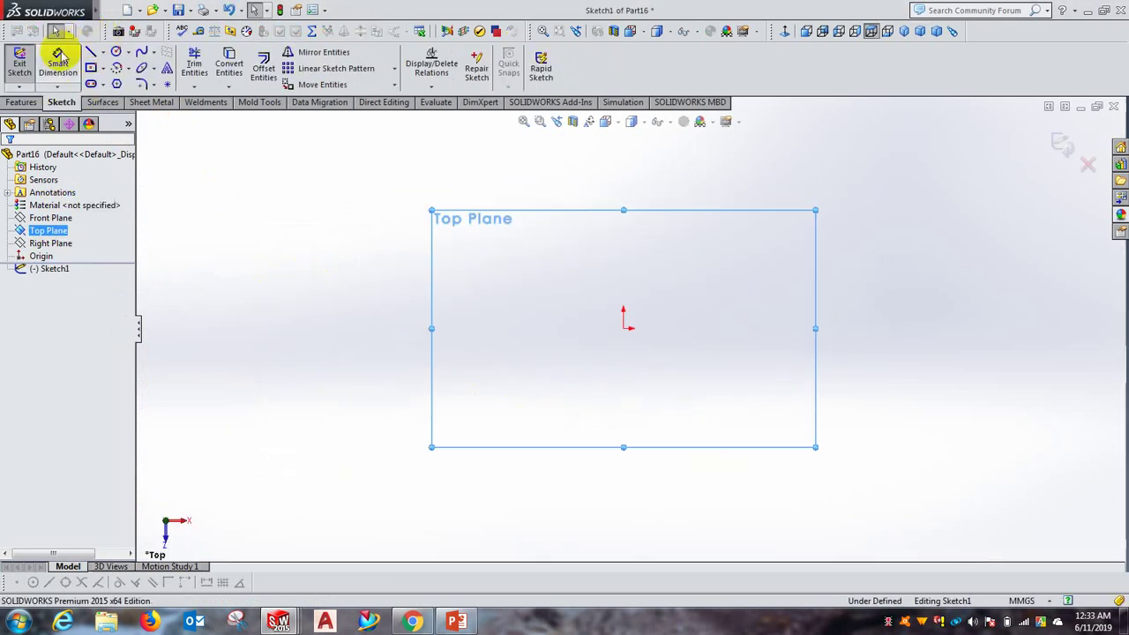
left_click(115, 51)
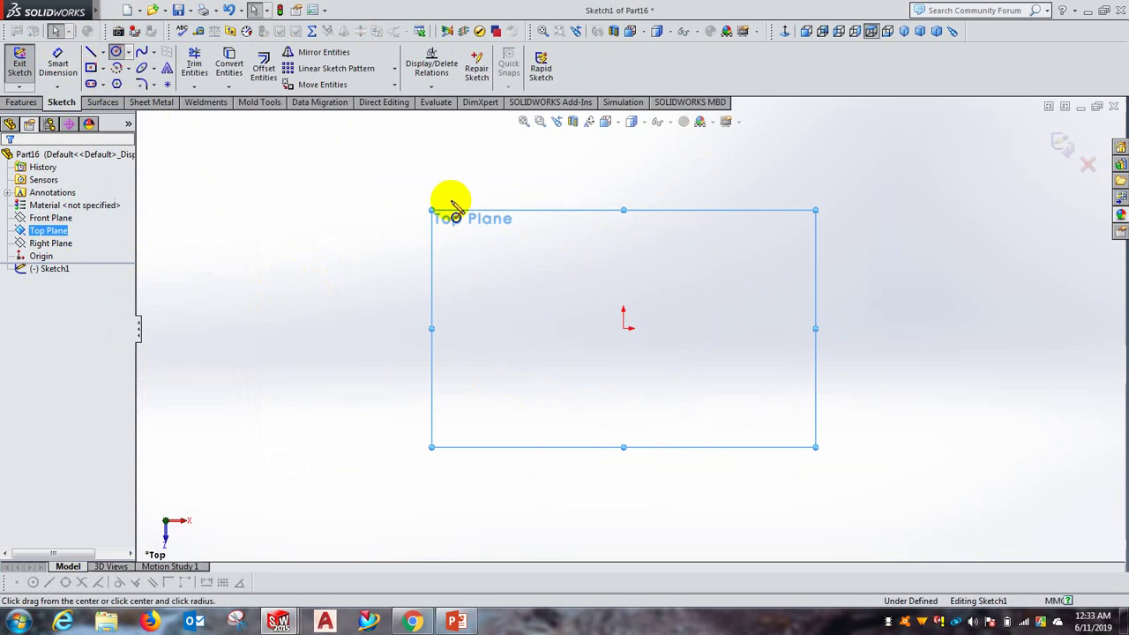
left_click(624, 328)
left_click(778, 292)
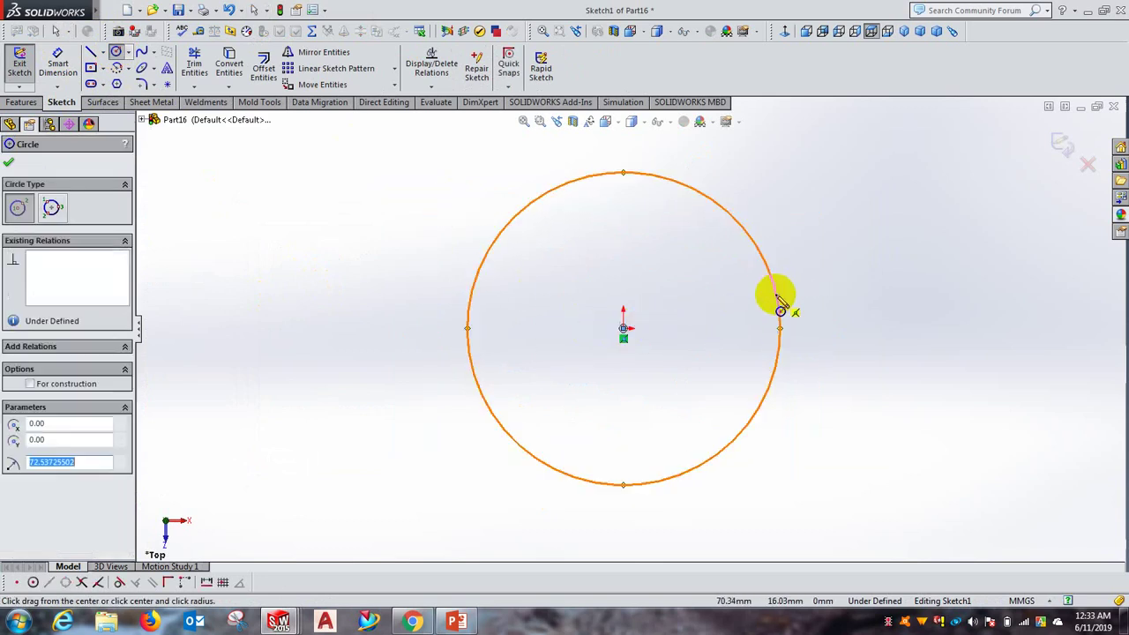
right_click(839, 318)
left_click(844, 320)
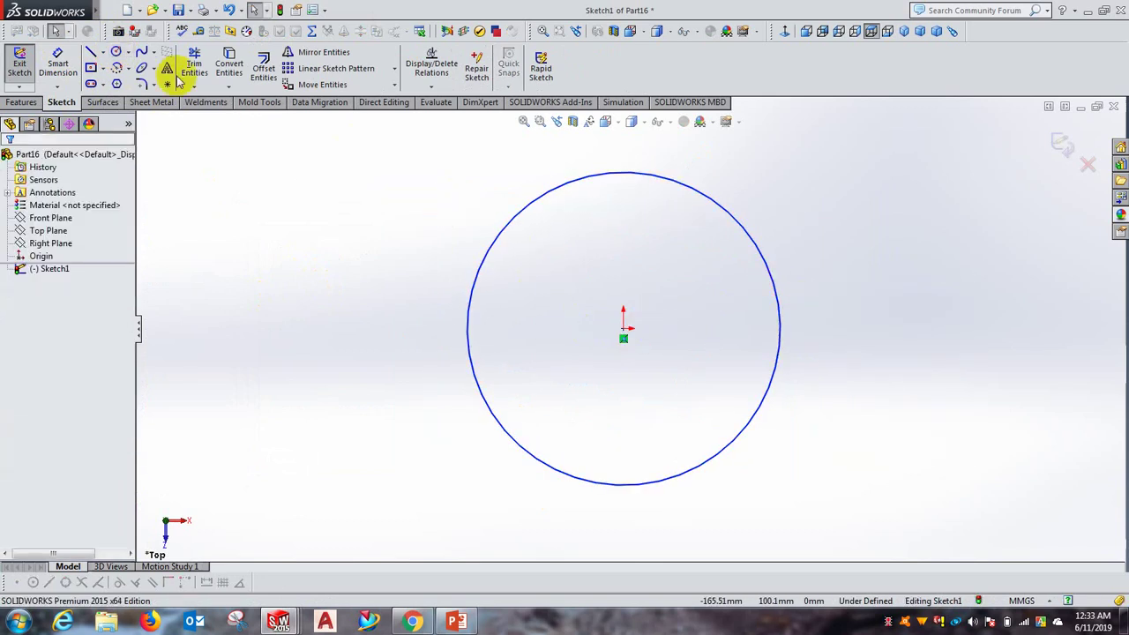
Step: Extrude the circle blind to 220.00mm, creating the Boss-Extrude1 cylinder
left_click(20, 85)
left_click(27, 75)
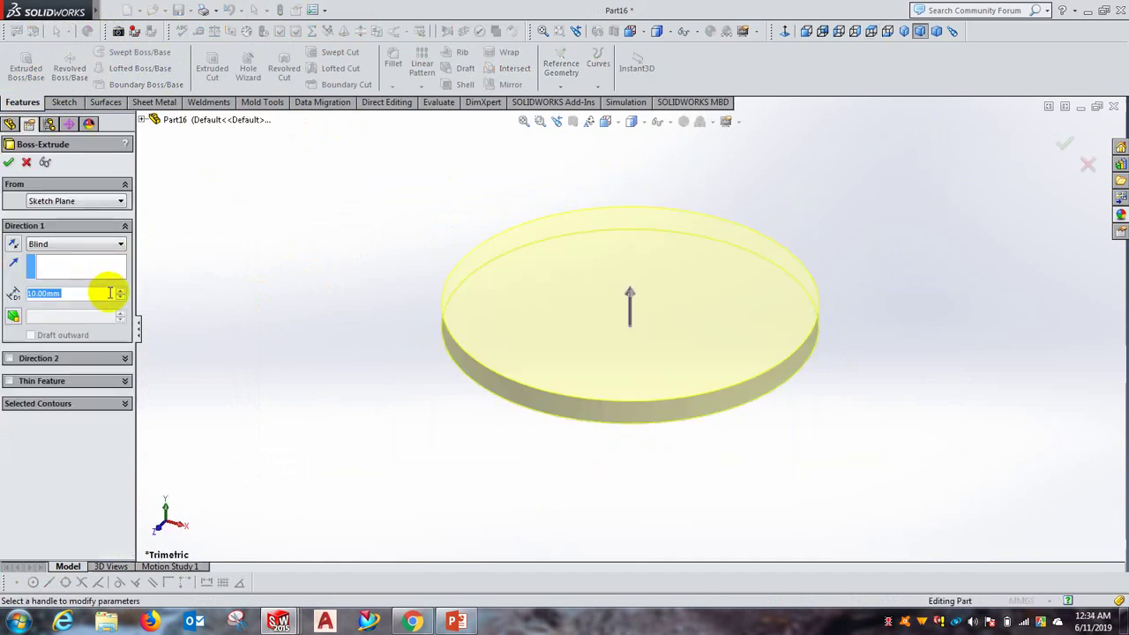
left_click(121, 291)
left_click(121, 292)
left_click(121, 292)
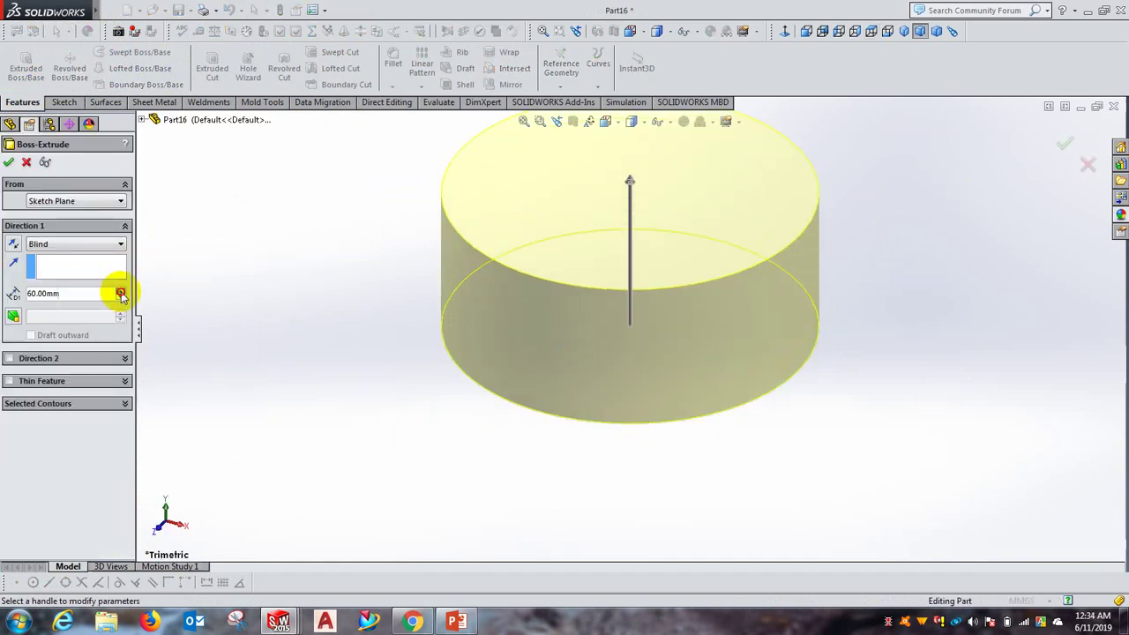
left_click(121, 292)
left_click(121, 292)
left_click(121, 292)
left_click(121, 292)
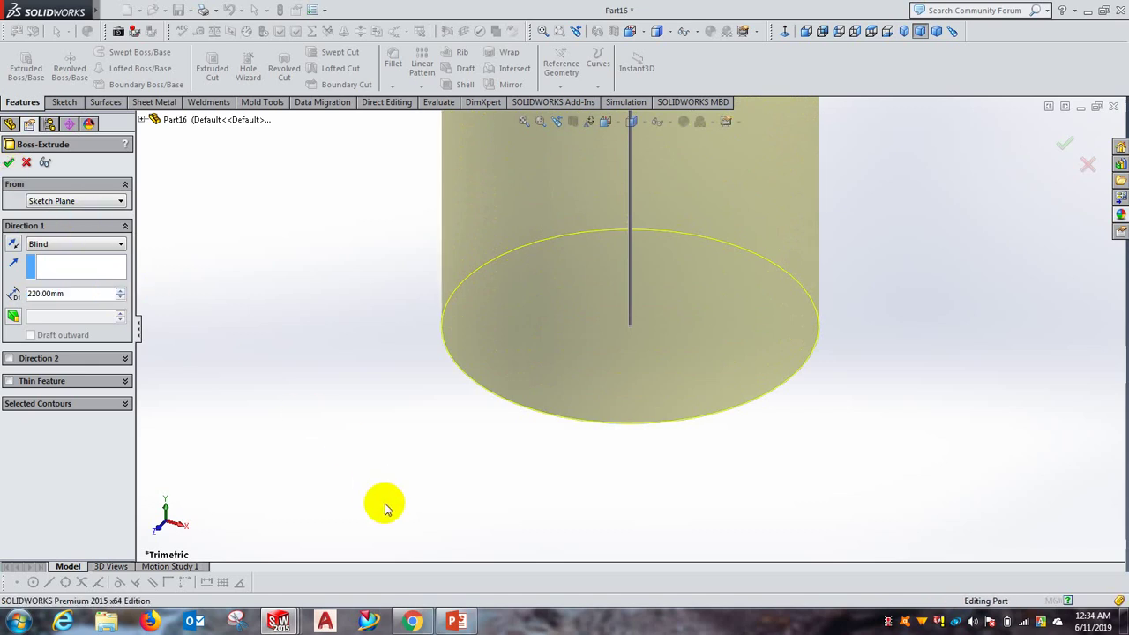
key("Return")
key("z")
key("z")
key("z")
key("z")
key("z")
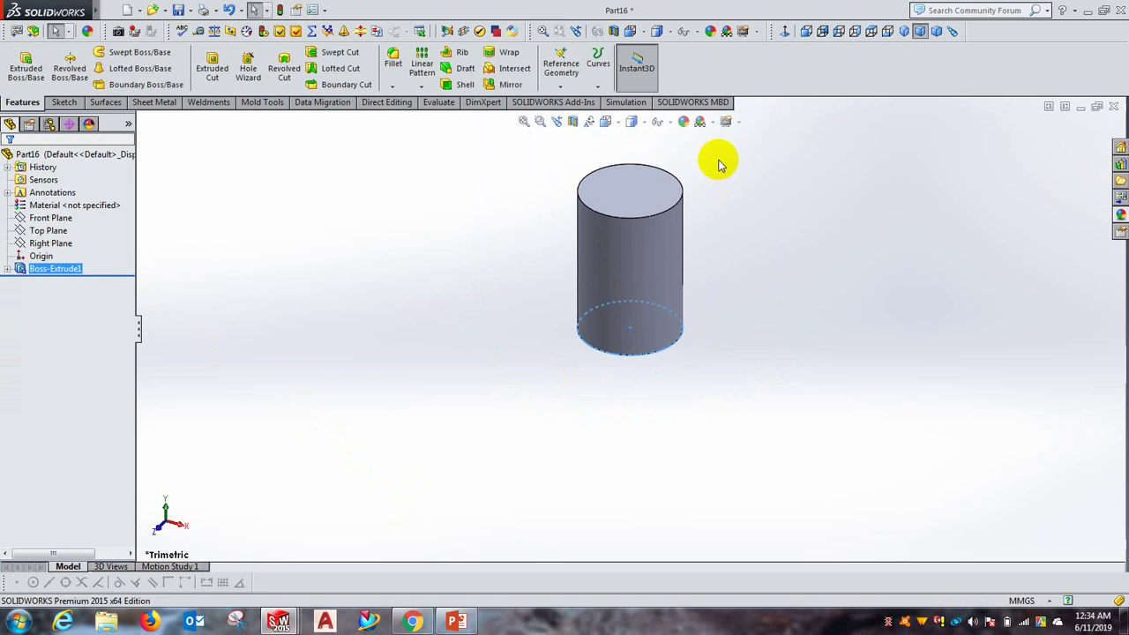
scroll(733, 141, "down", 1)
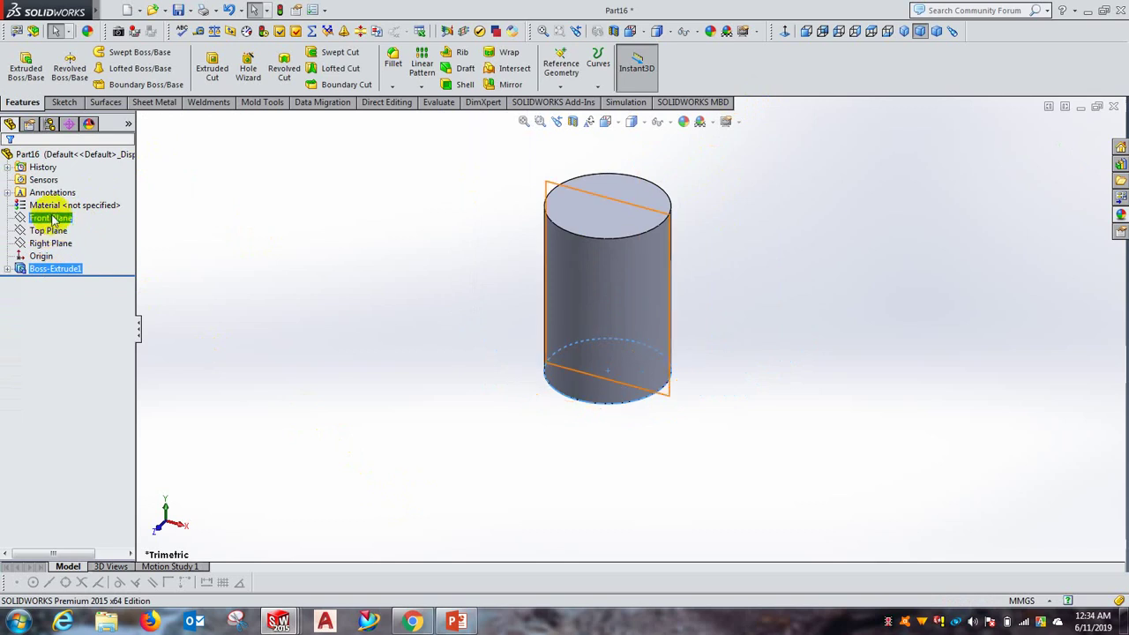
Step: On the Front Plane, draw a slanted line across the cylinder and close Sketch2
right_click(55, 218)
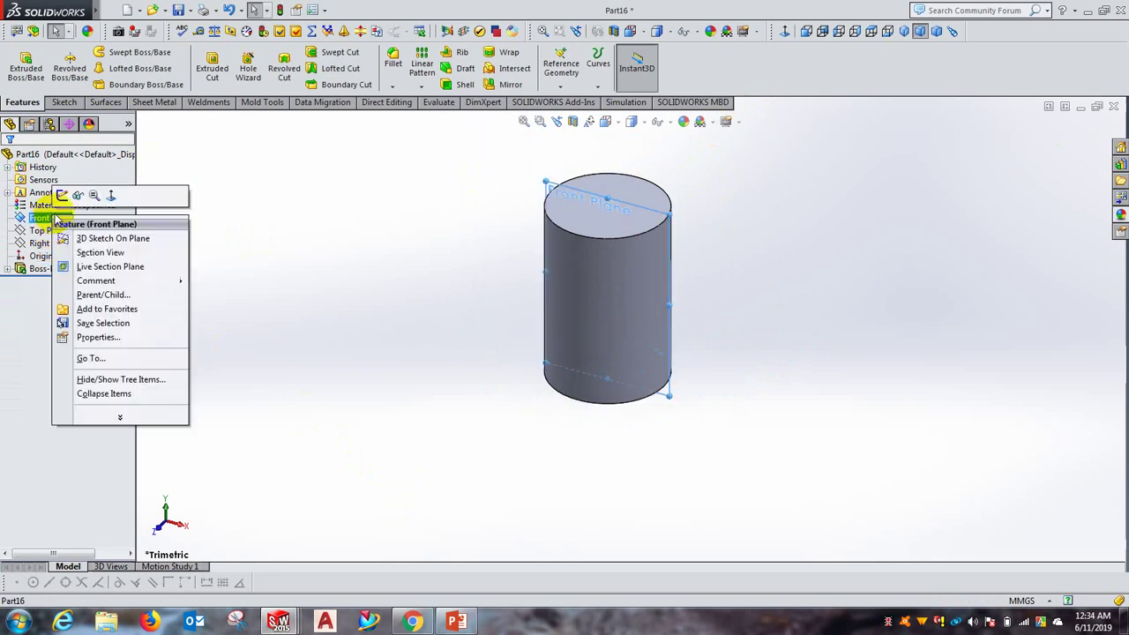
left_click(62, 195)
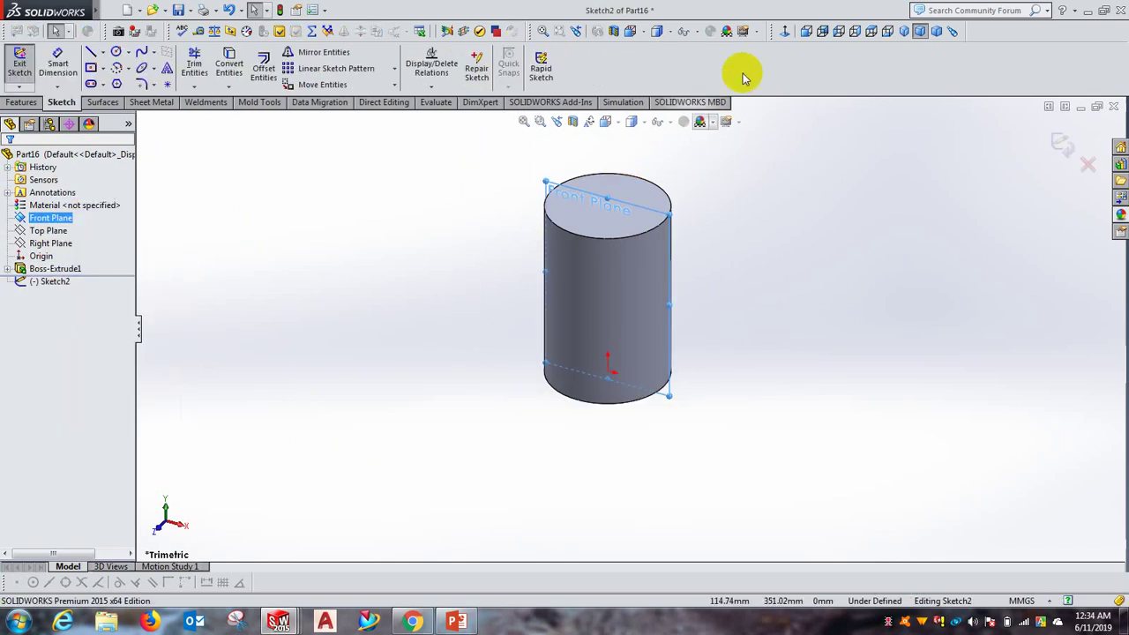
left_click(785, 32)
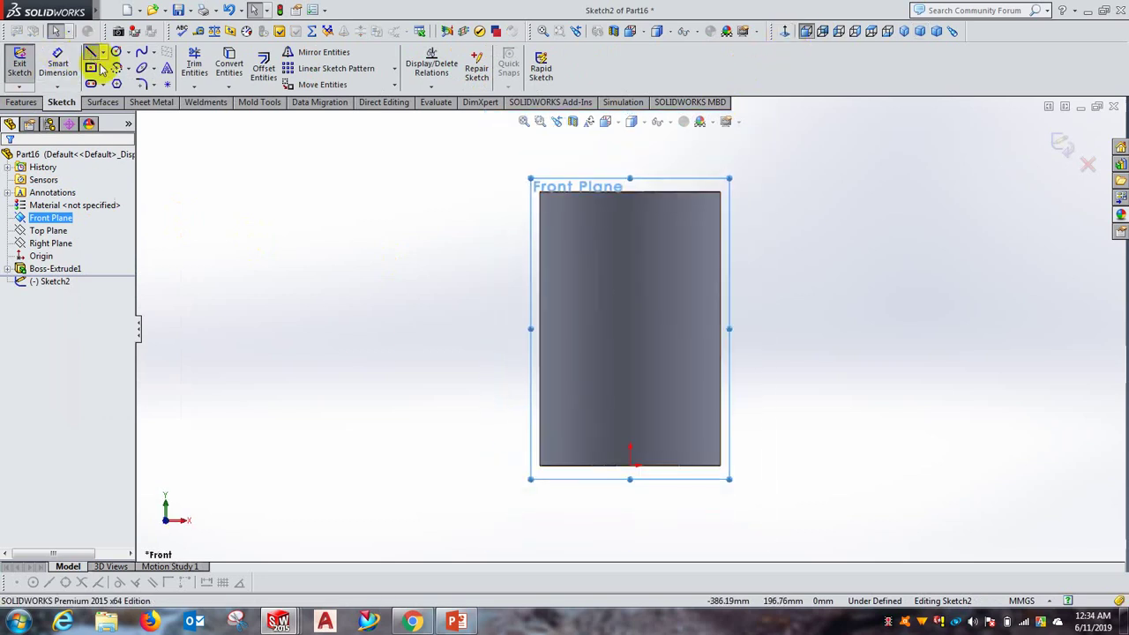
left_click(94, 55)
left_click(483, 213)
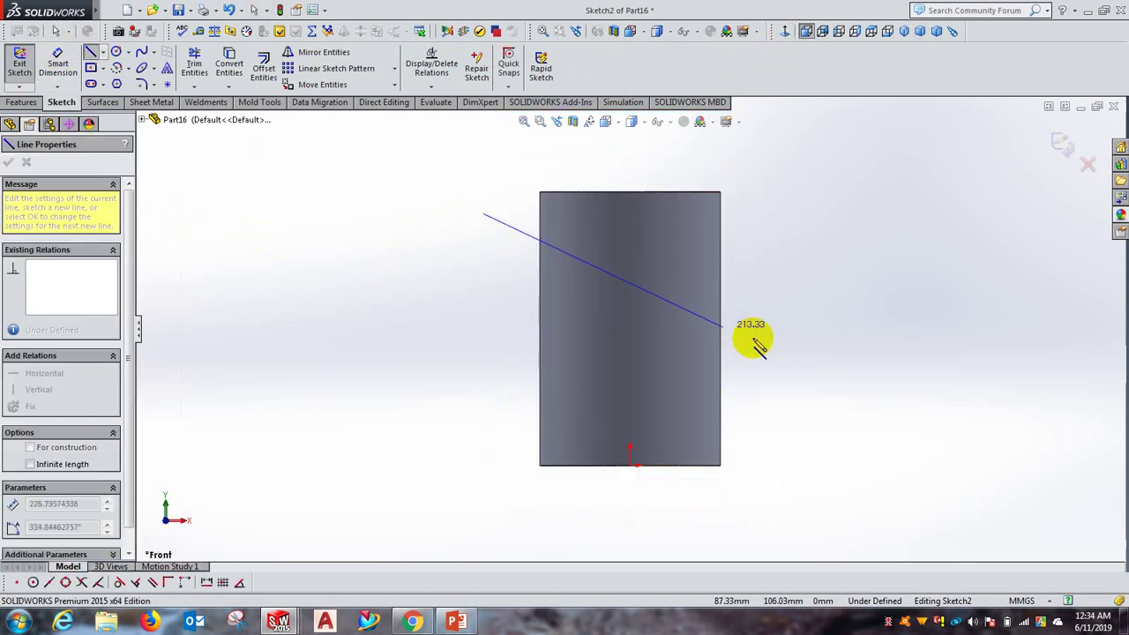
left_click(789, 386)
right_click(813, 351)
left_click(825, 355)
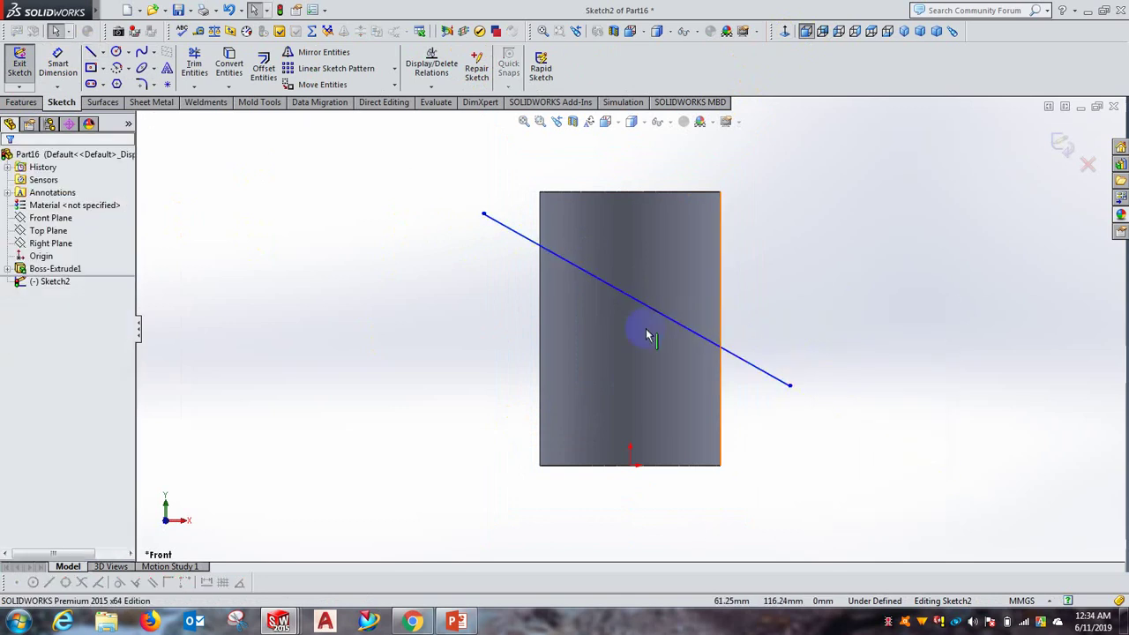
left_click(21, 67)
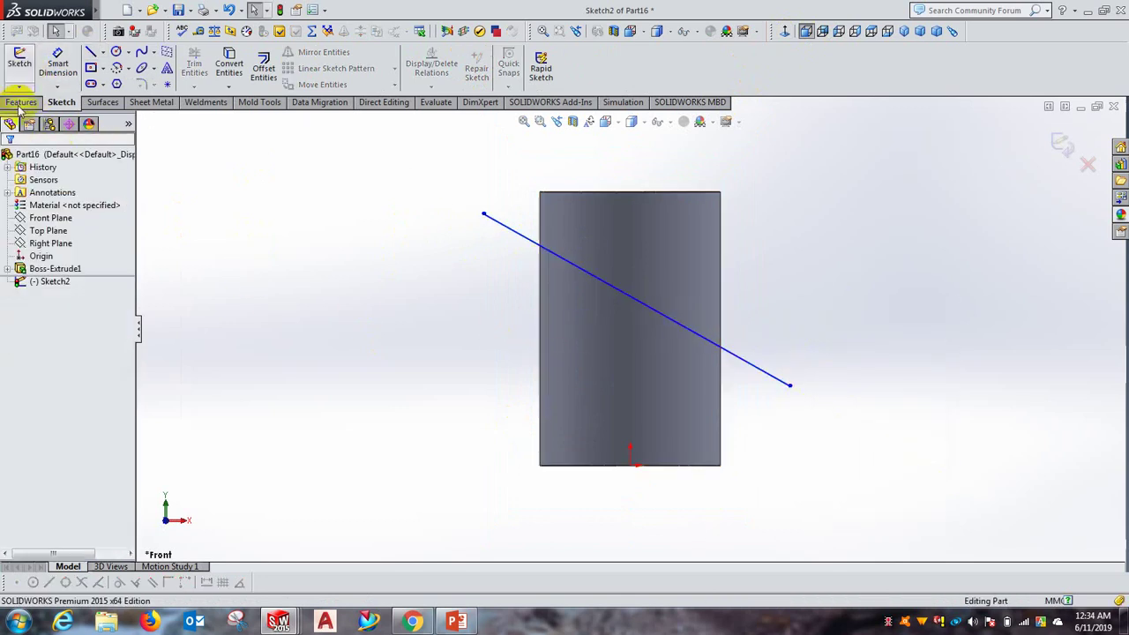
Step: Extrude the slanted line into a Mid Plane surface 220 mm deep through the cylinder
left_click(104, 102)
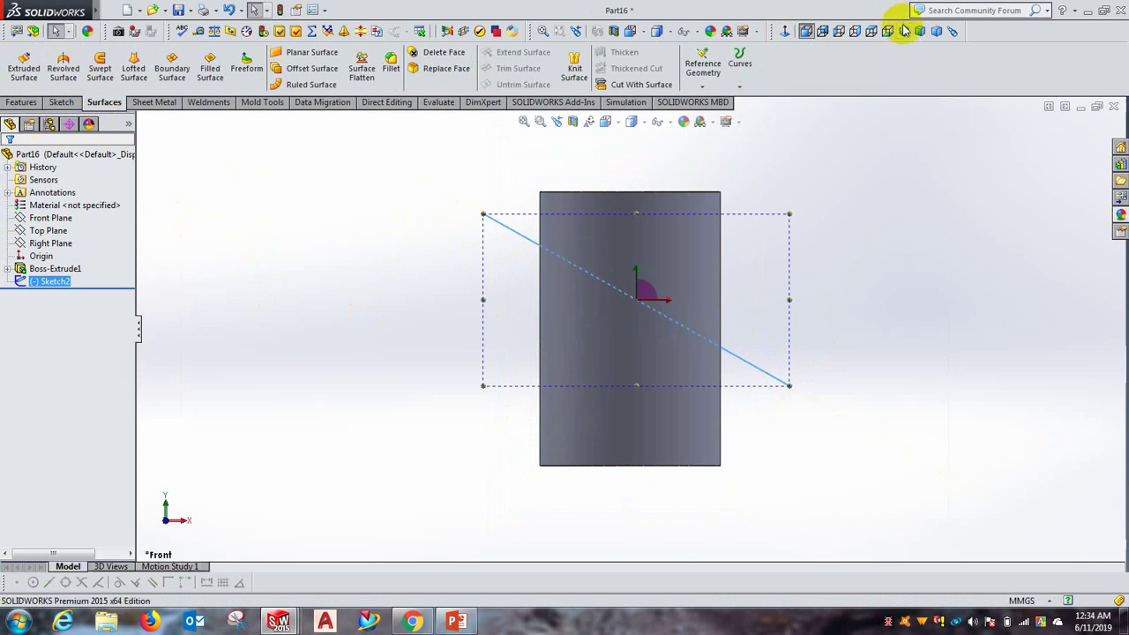
left_click(20, 102)
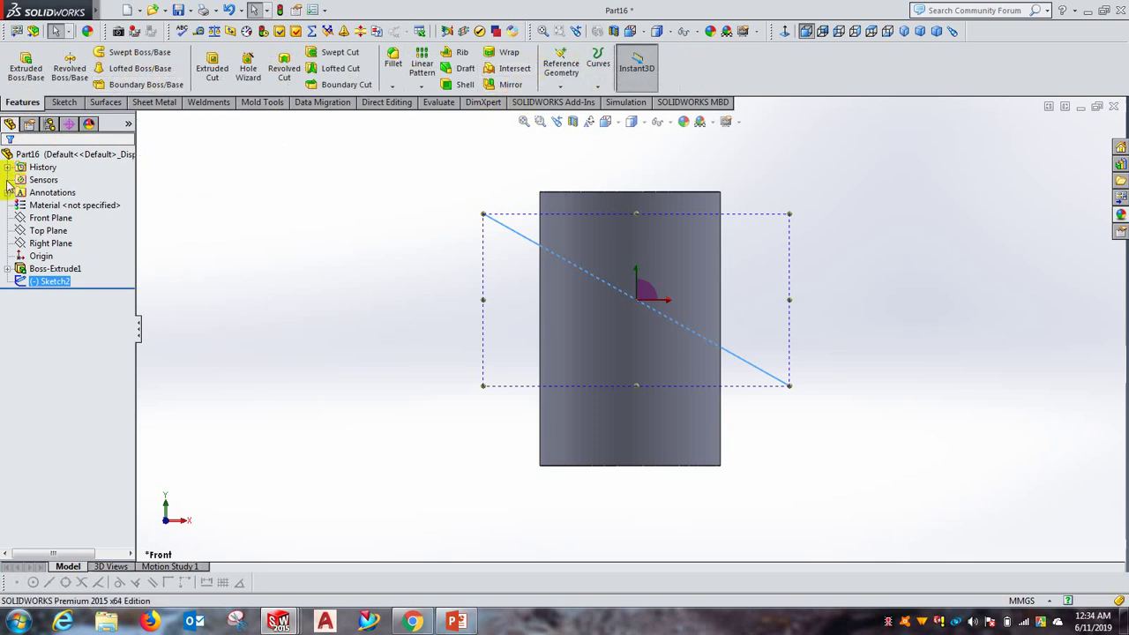
left_click(69, 105)
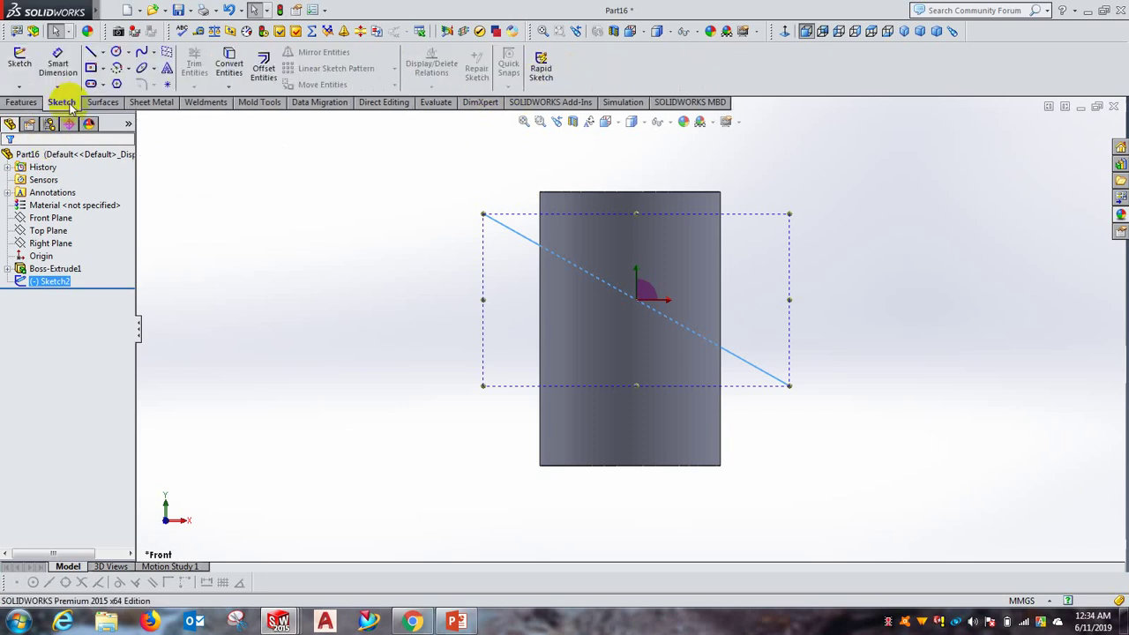
left_click(105, 102)
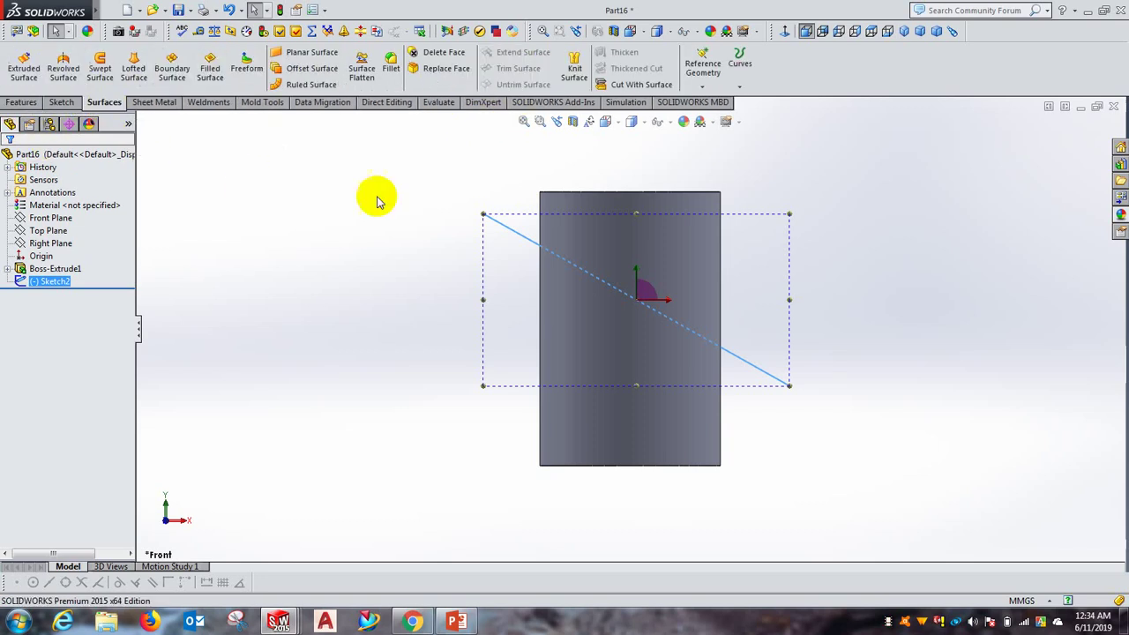
left_click(37, 81)
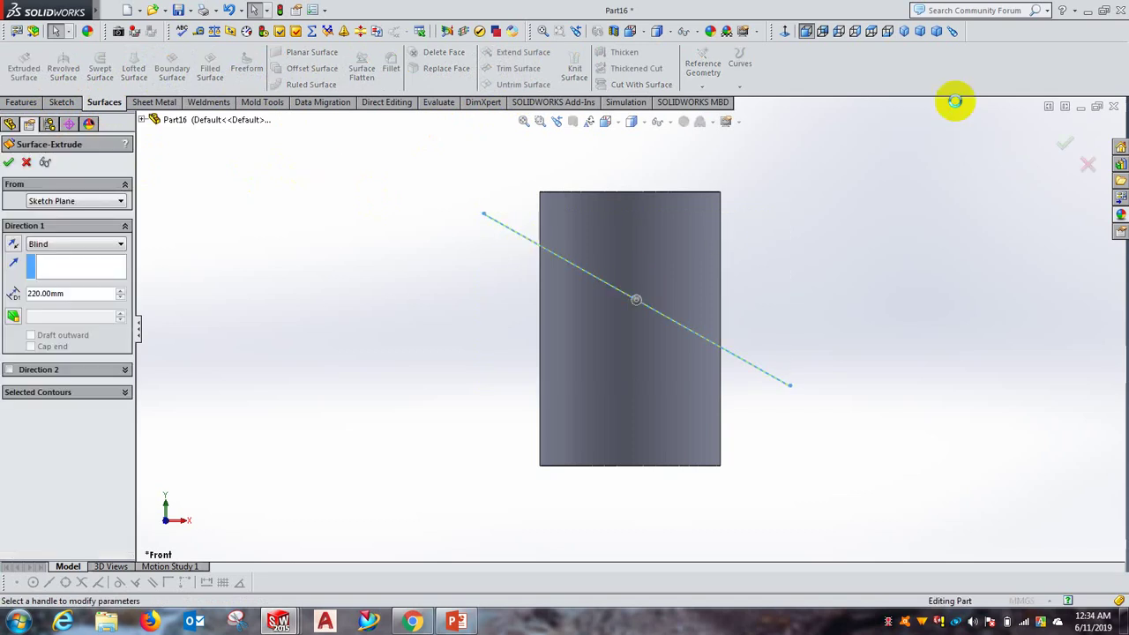
left_click(906, 32)
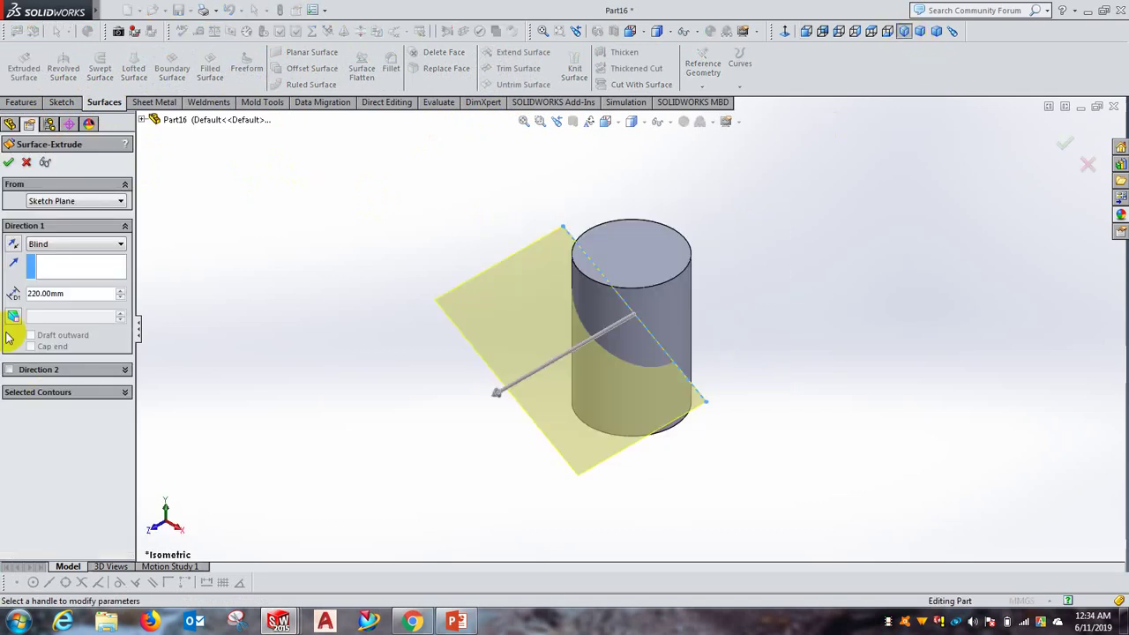
left_click(56, 244)
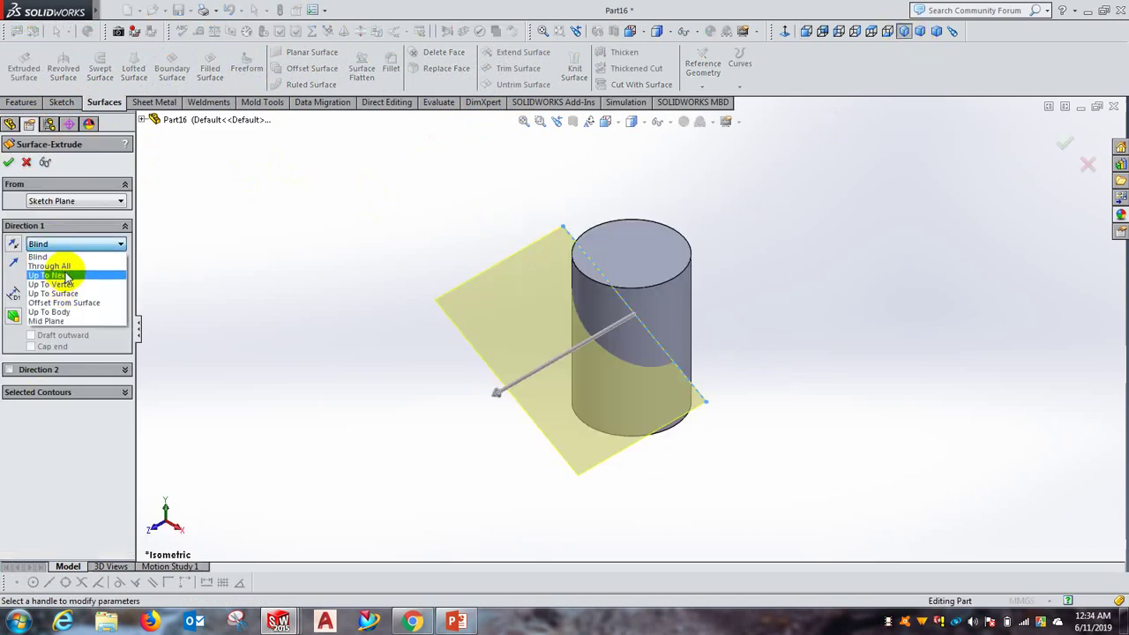
left_click(65, 322)
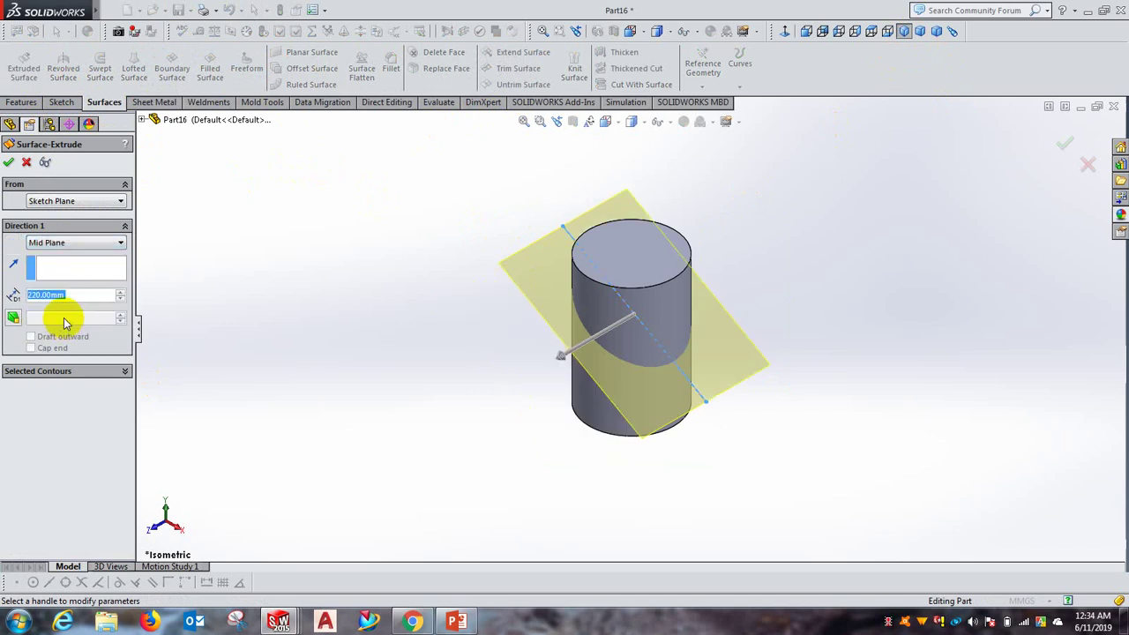
left_click(8, 163)
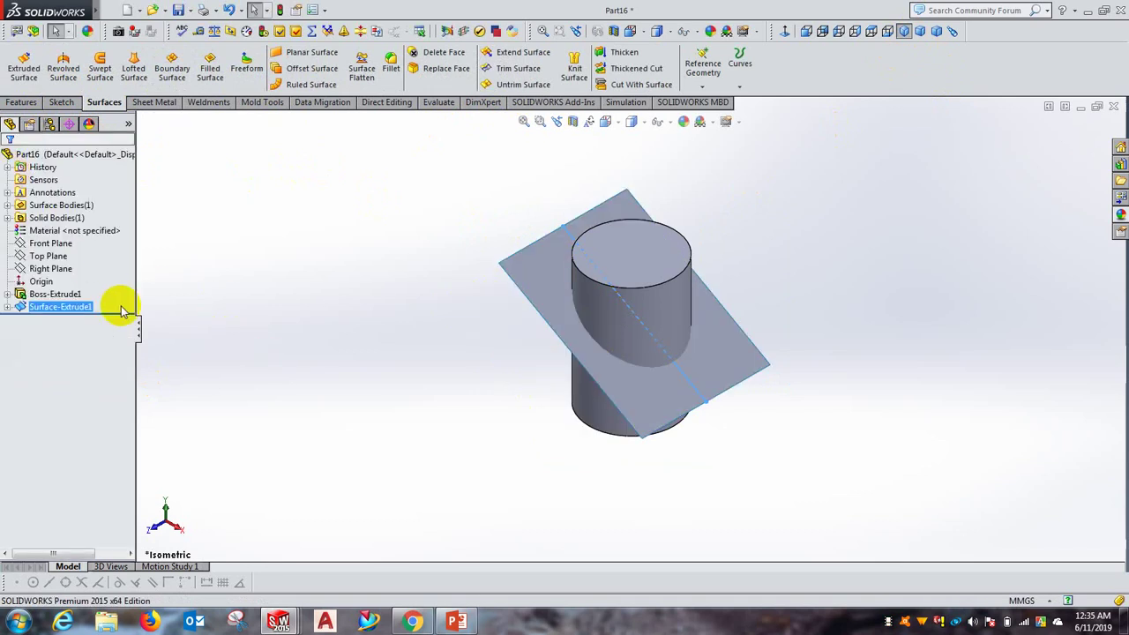
Step: Start an Intersect with Surface-Extrude1 and the cylinder, and calculate the resulting regions
left_click(21, 102)
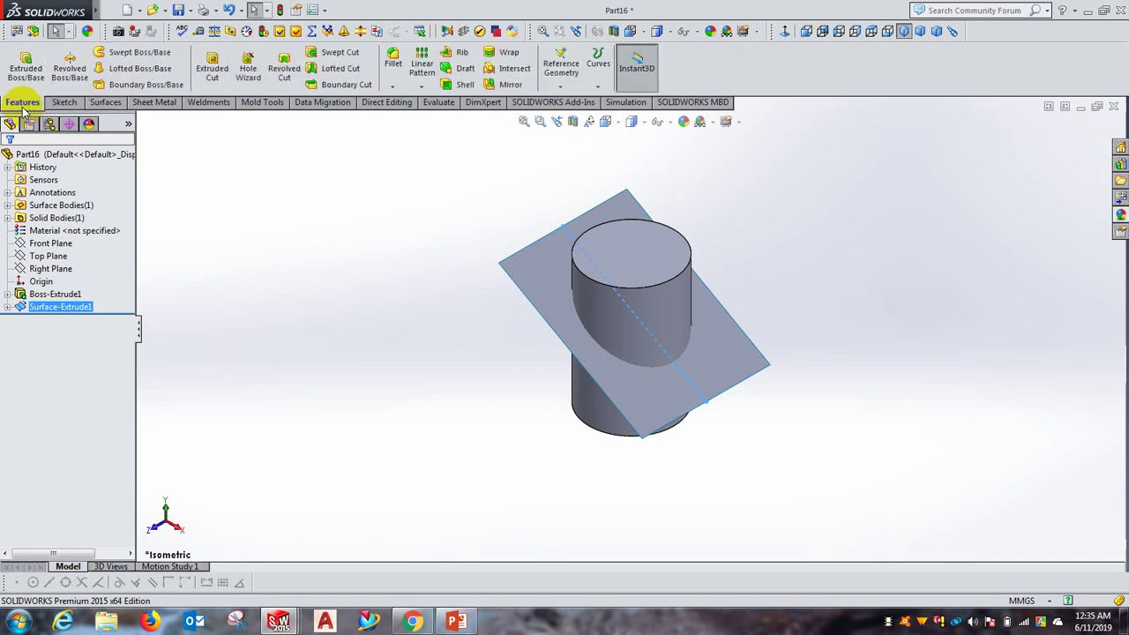
left_click(516, 69)
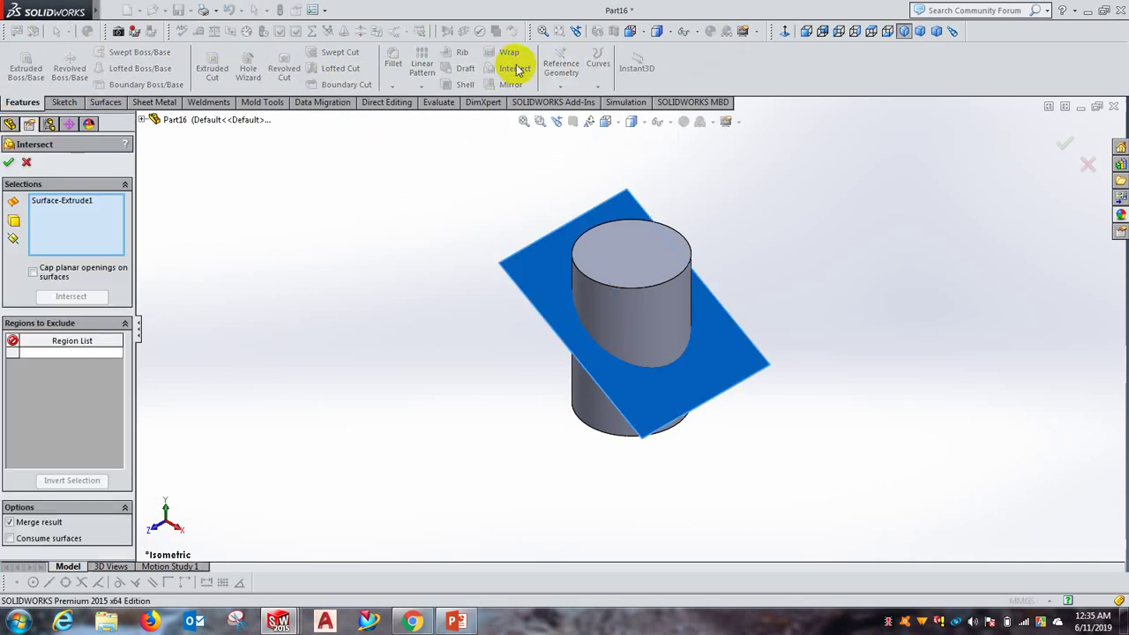
left_click(650, 268)
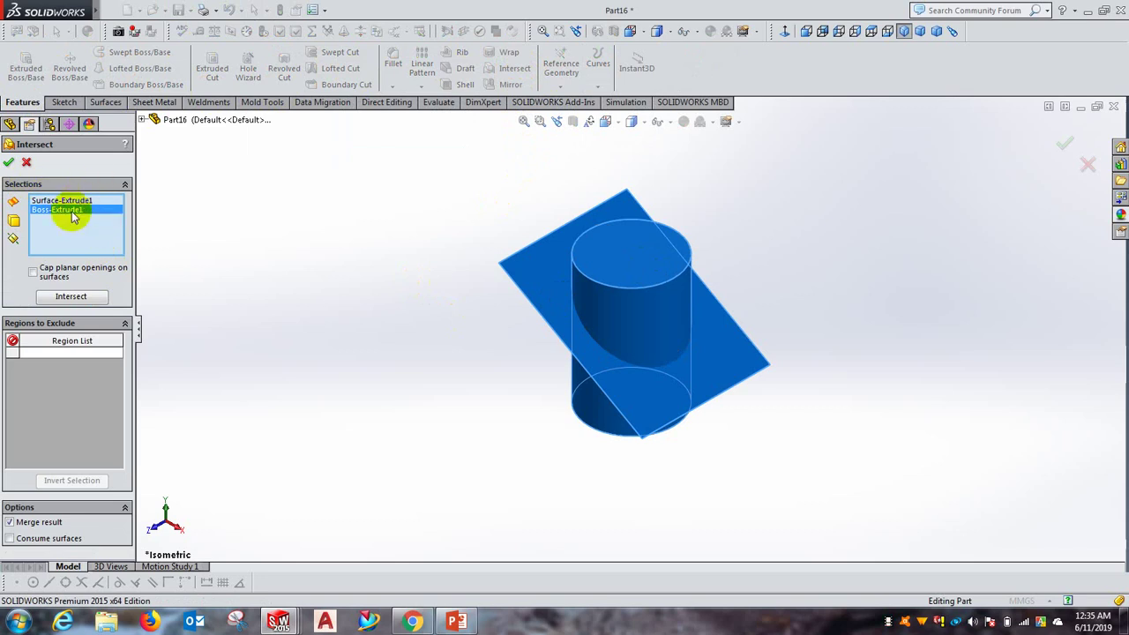
left_click(60, 300)
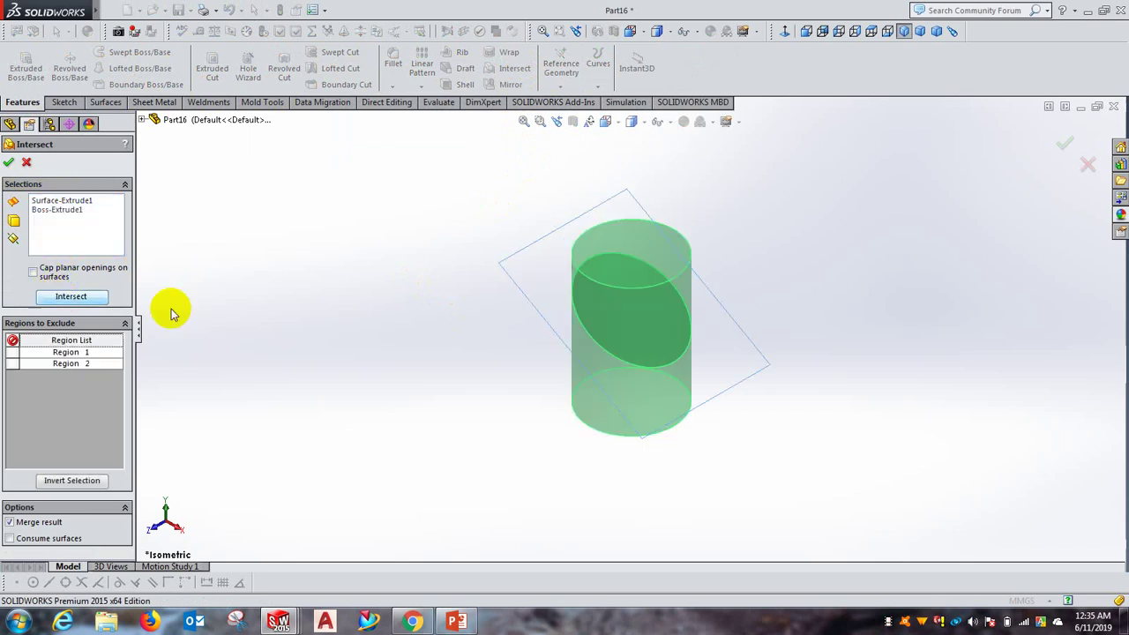
Step: Exclude Region 1 and accept, leaving only the cylinder's upper piece
middle_click_drag(595, 481, 842, 461)
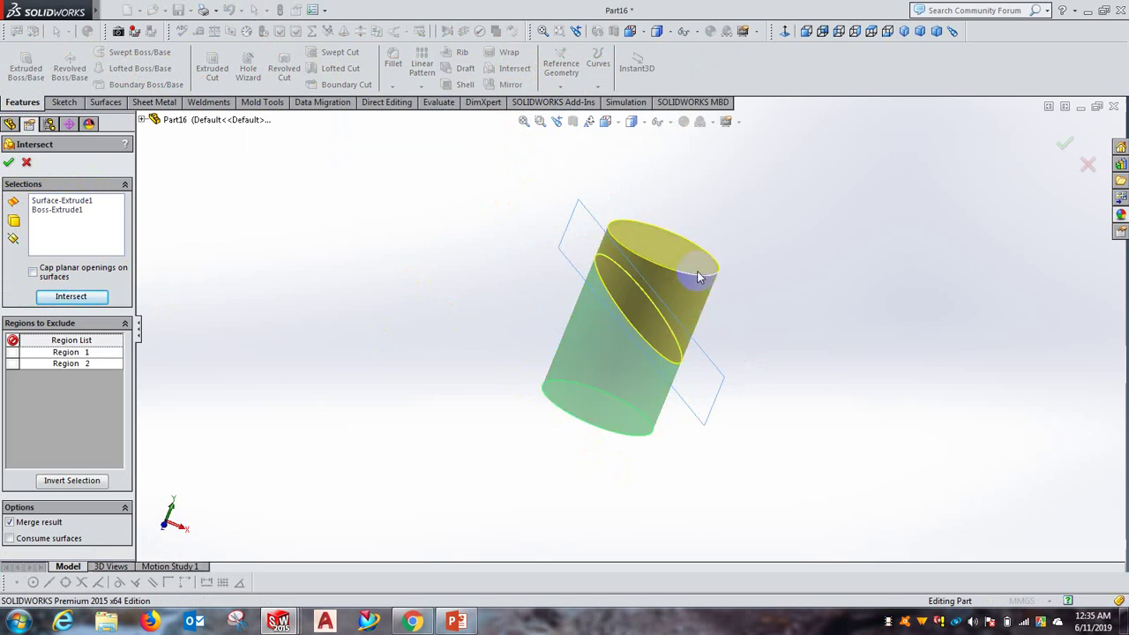
left_click(574, 408)
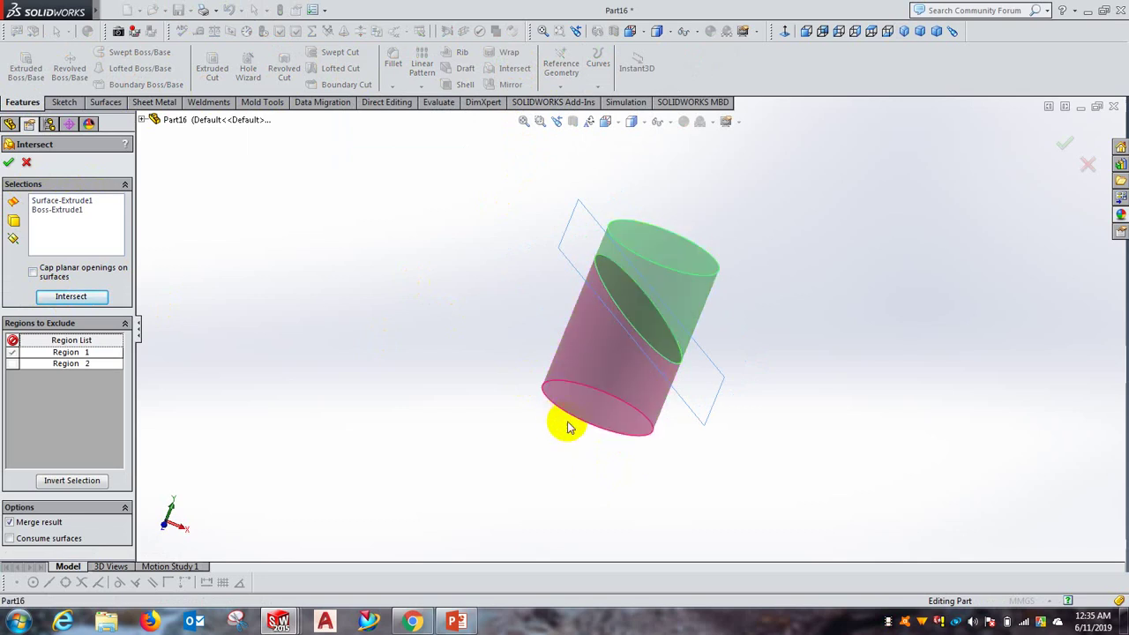
left_click(572, 404)
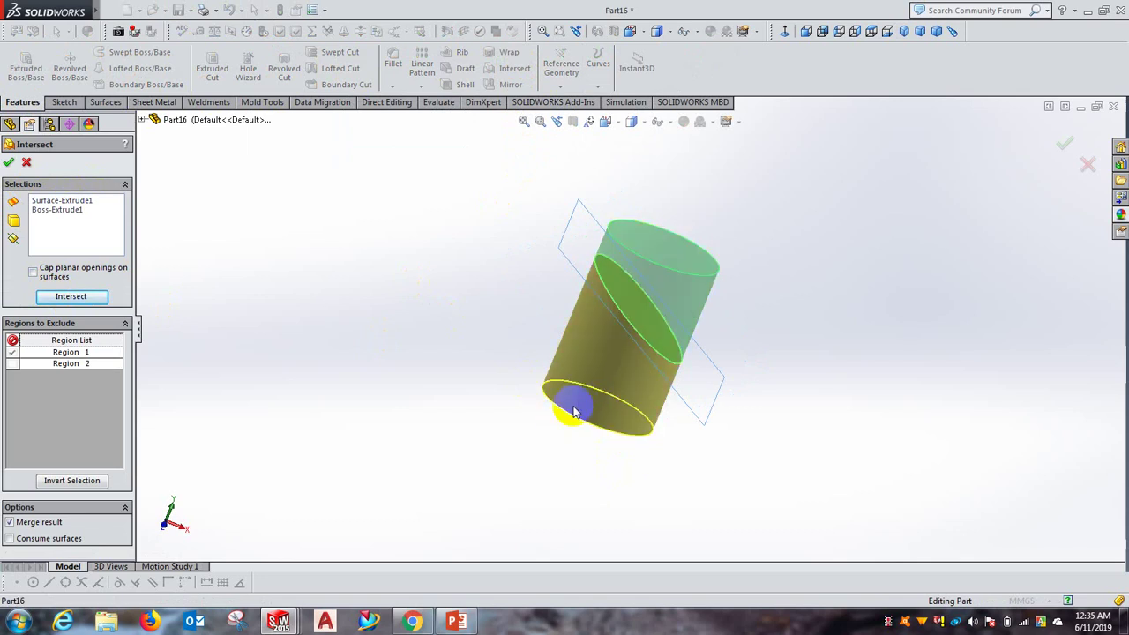
right_click(495, 428)
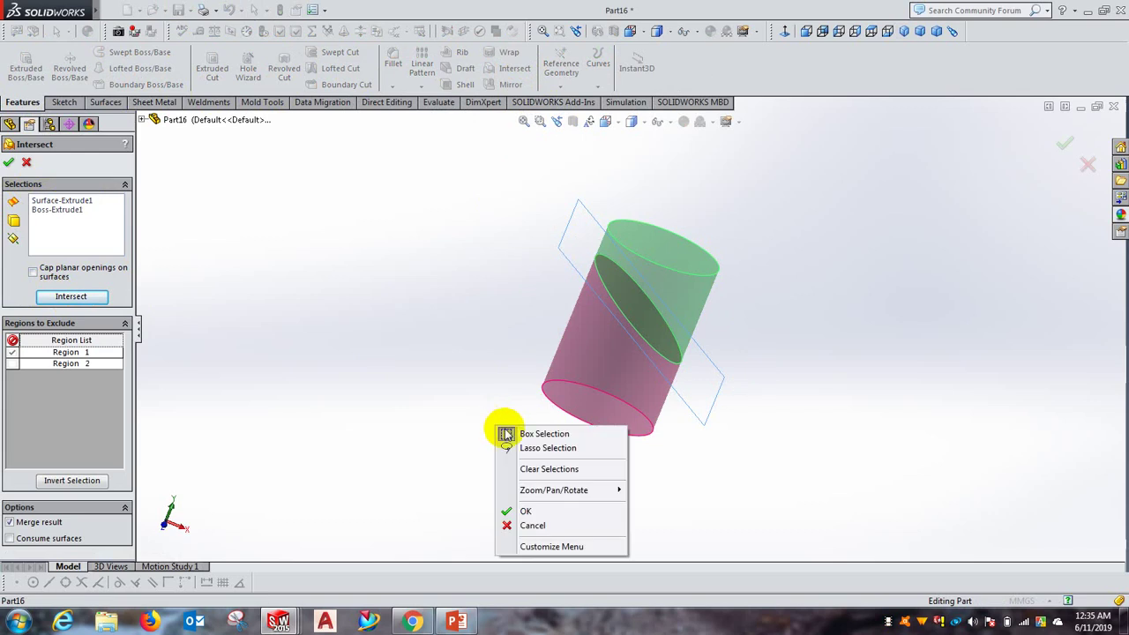
left_click(527, 512)
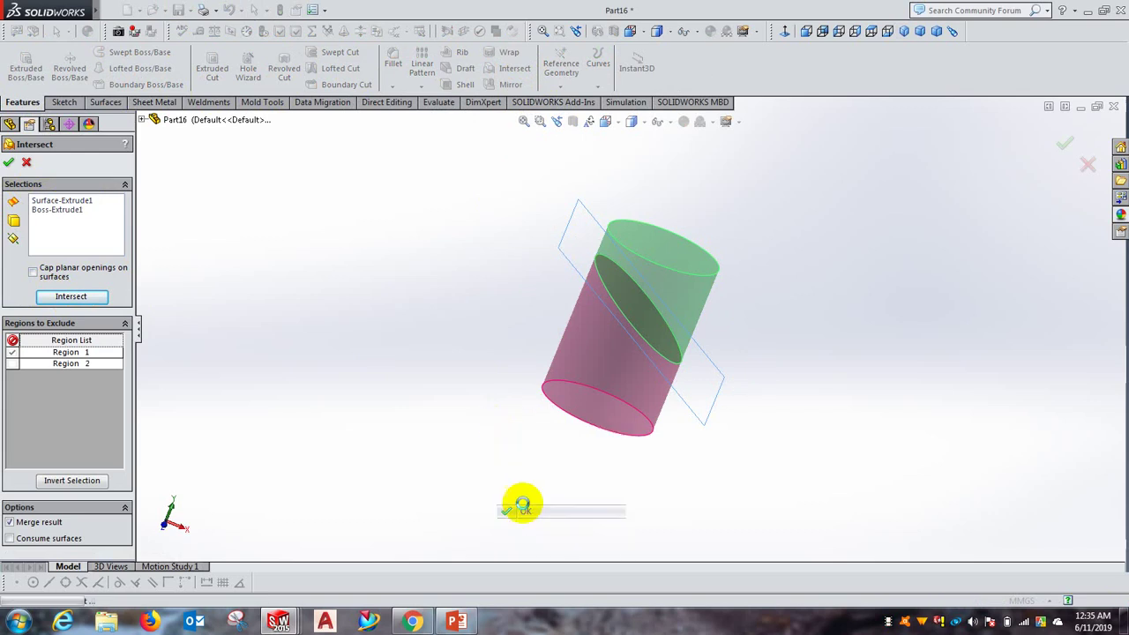
middle_click_drag(723, 282, 767, 260)
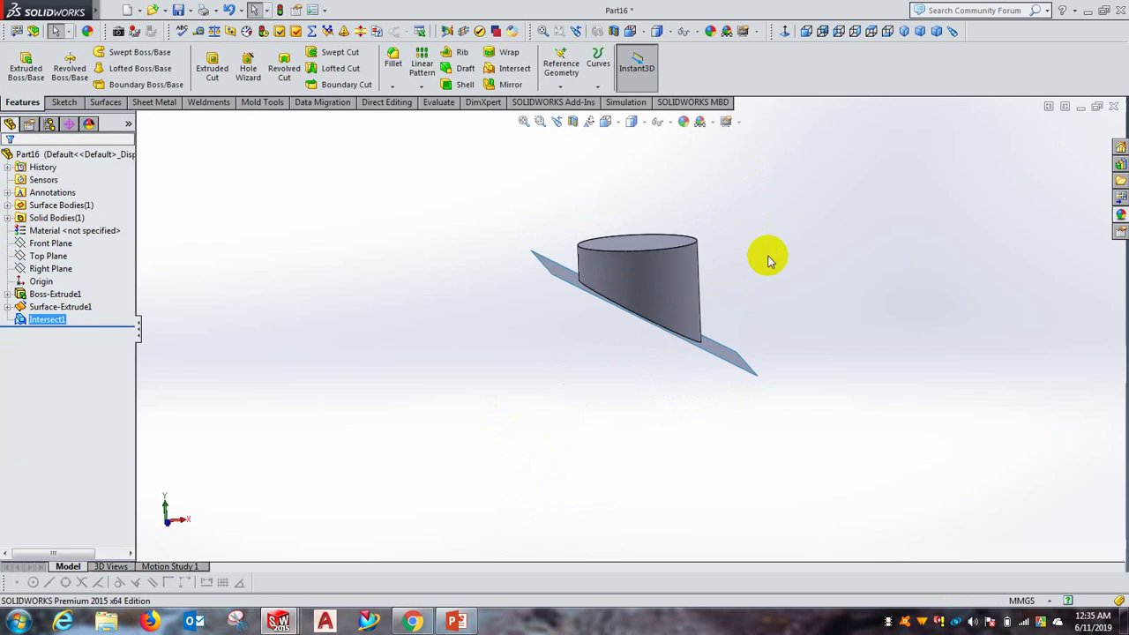
Step: Undo Intersect1, then re-intersect surface and cylinder excluding Region 2 to keep the lower piece
key("ctrl+z")
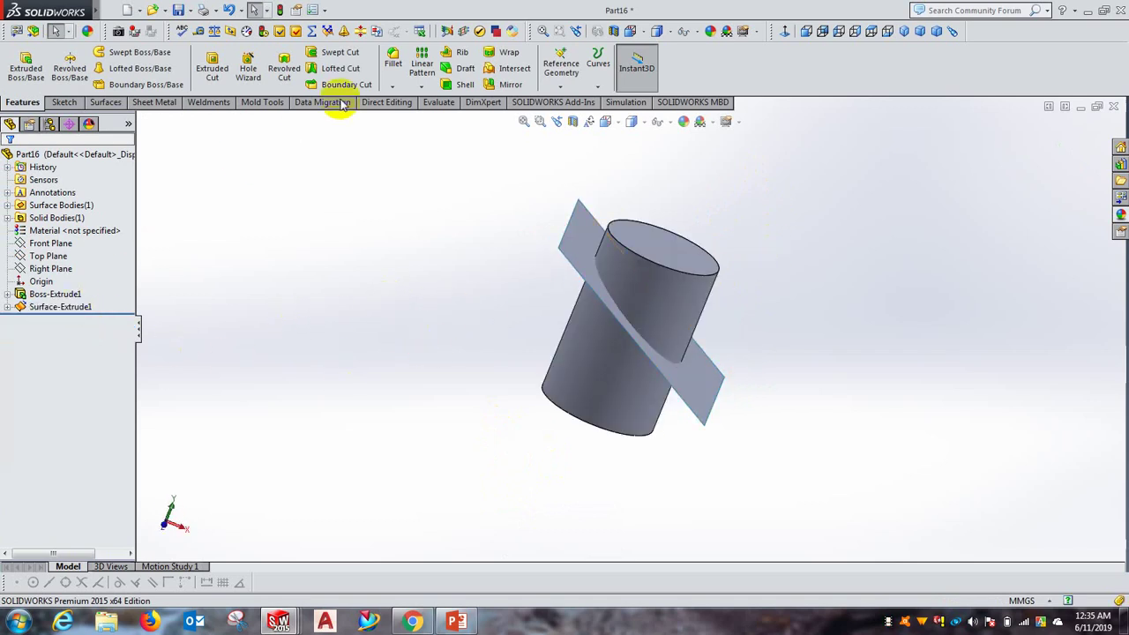
left_click(510, 71)
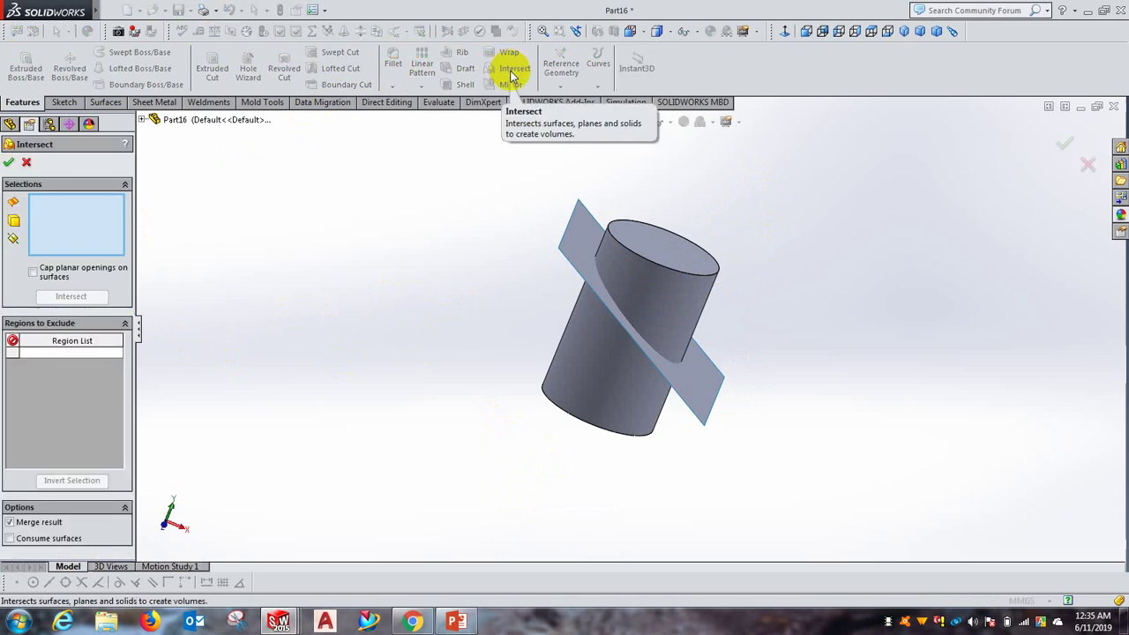
left_click(580, 239)
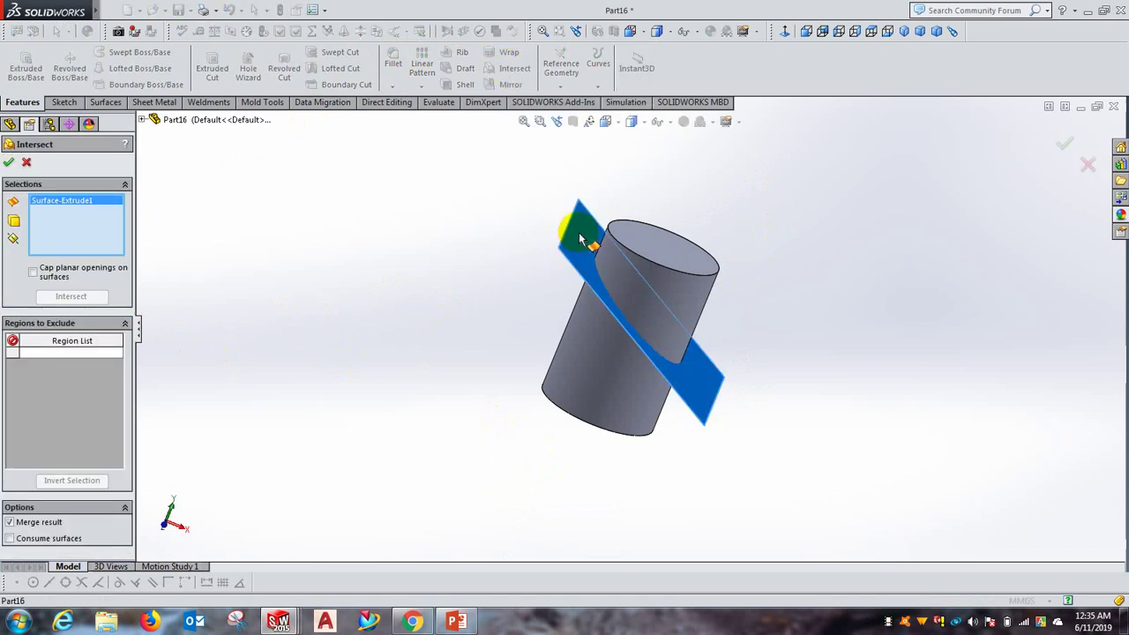
left_click(674, 247)
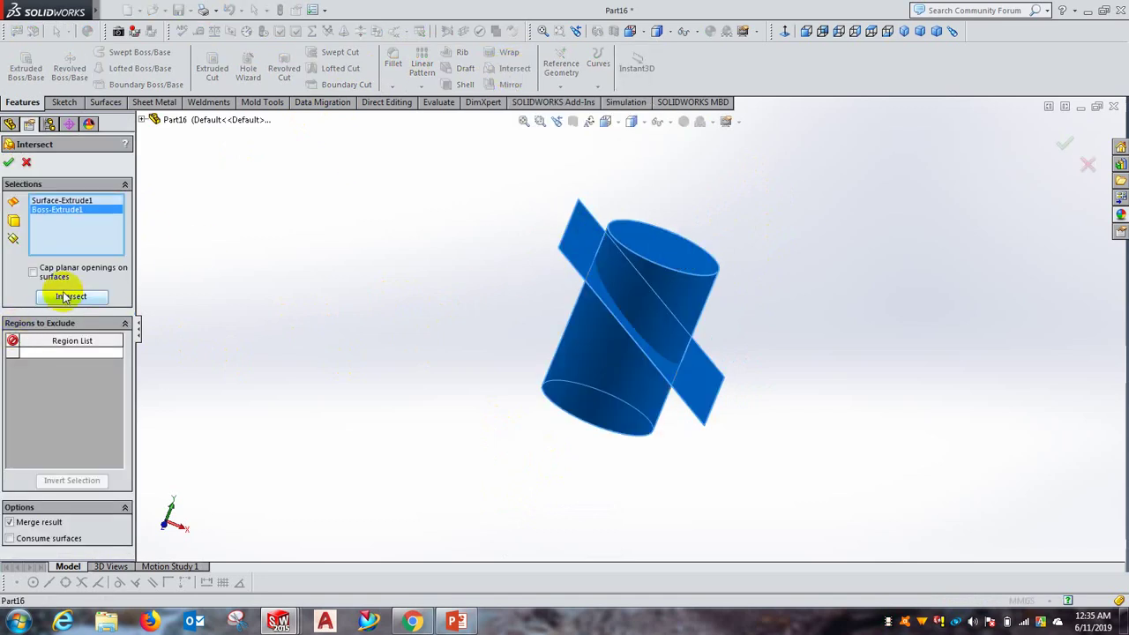
left_click(64, 298)
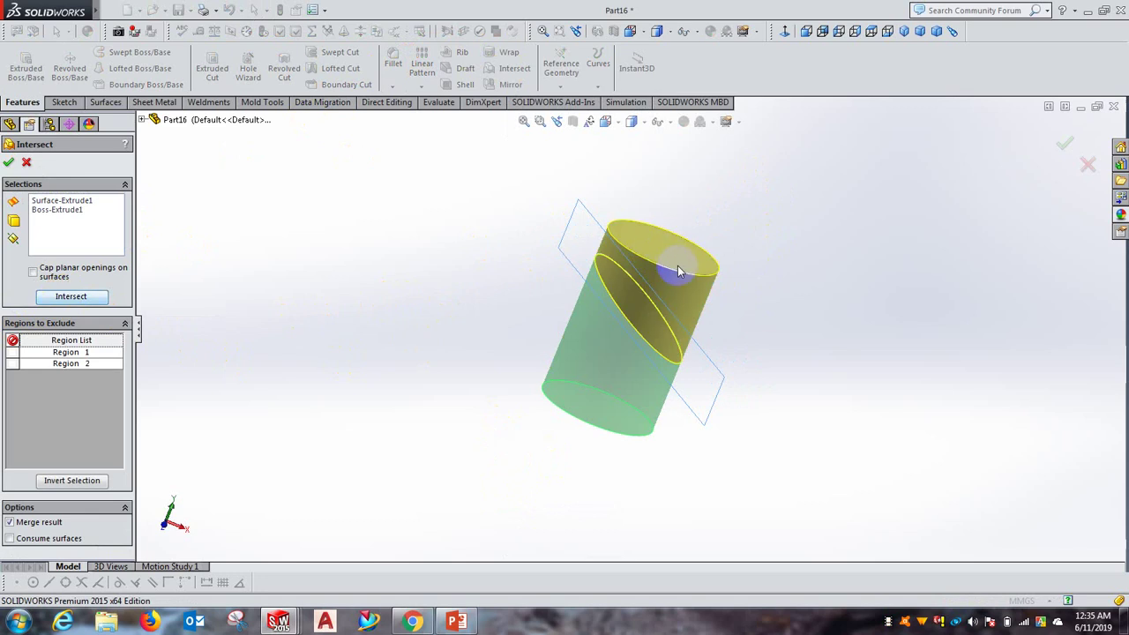
left_click(703, 294)
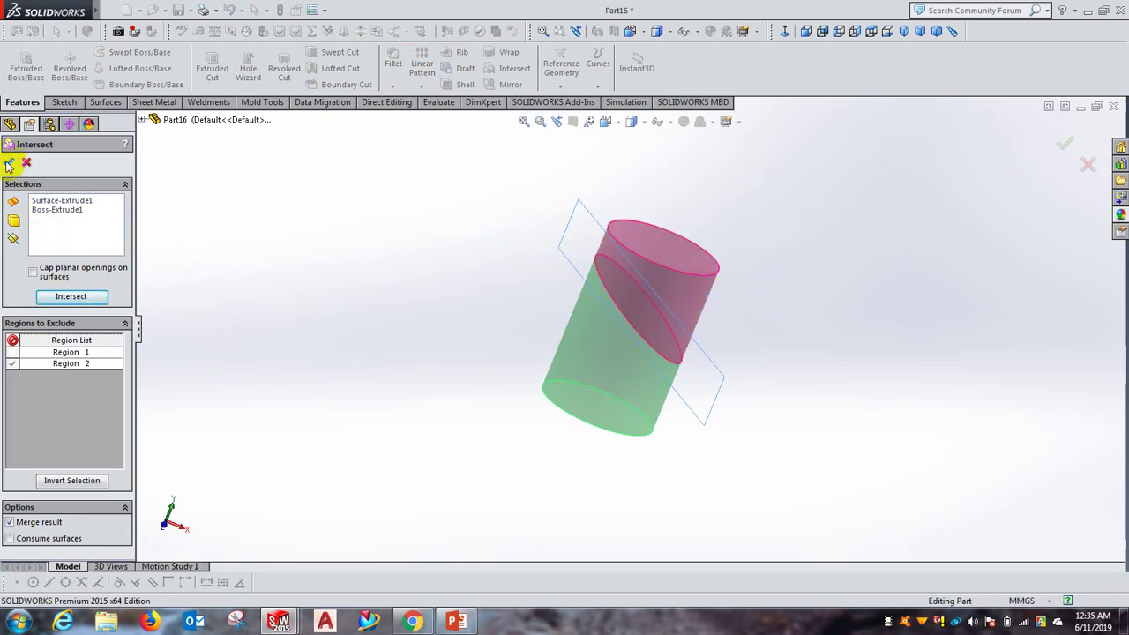
left_click(9, 164)
mouse_move(772, 479)
middle_mouse_down()
mouse_move(809, 331)
mouse_move(714, 394)
mouse_move(663, 411)
mouse_move(769, 303)
mouse_move(800, 369)
mouse_move(794, 362)
middle_mouse_up()
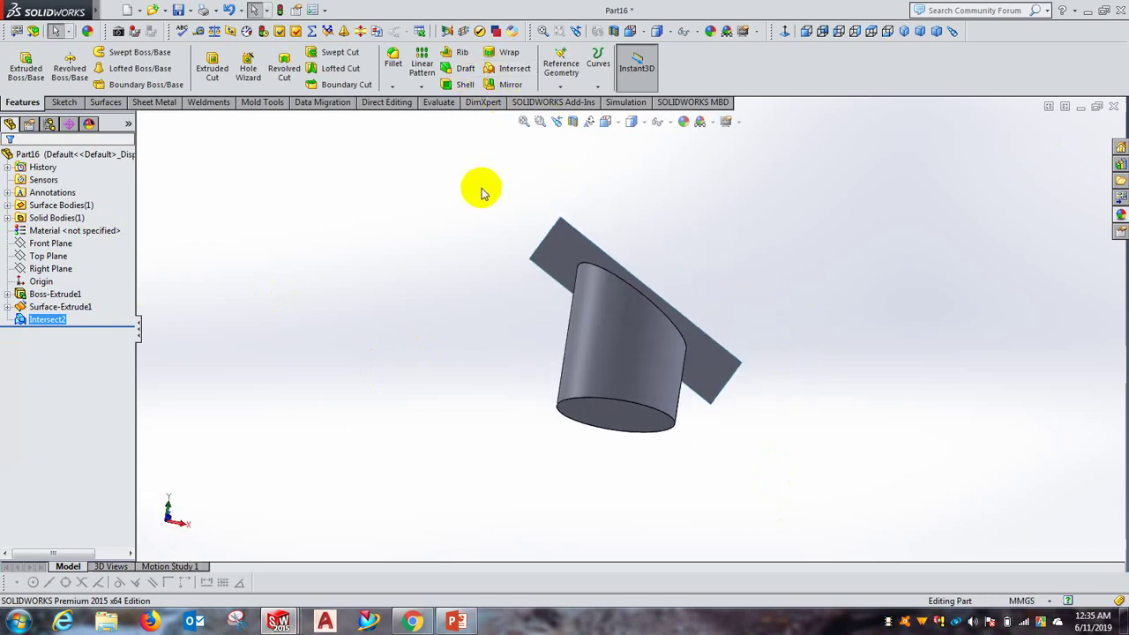